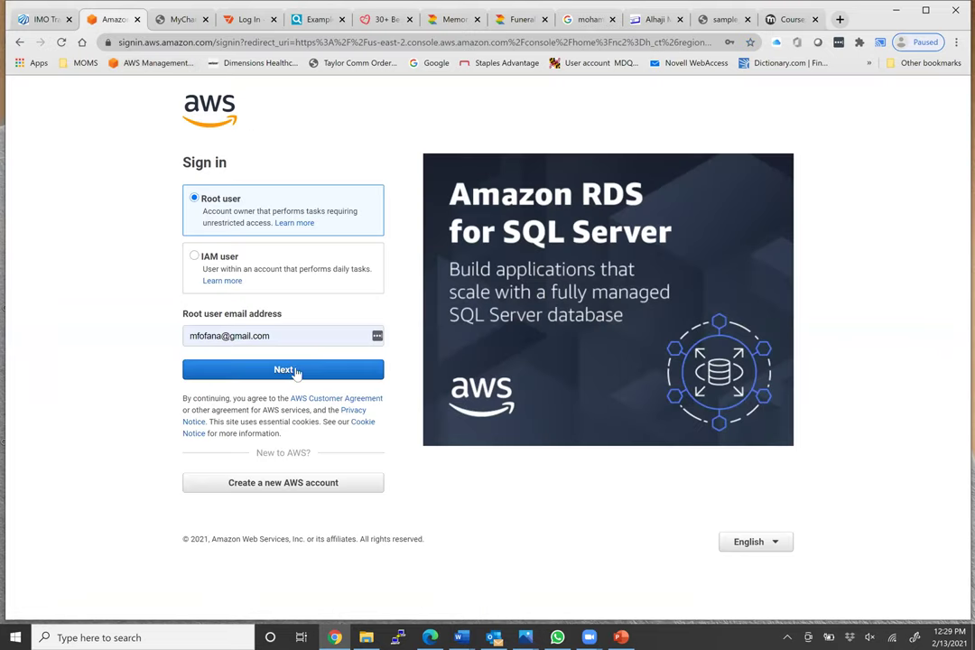
Submit the root e-mail and one-time code, then skip adding a mobile number.
{"action": "left_click", "coordinate": [228, 376]}
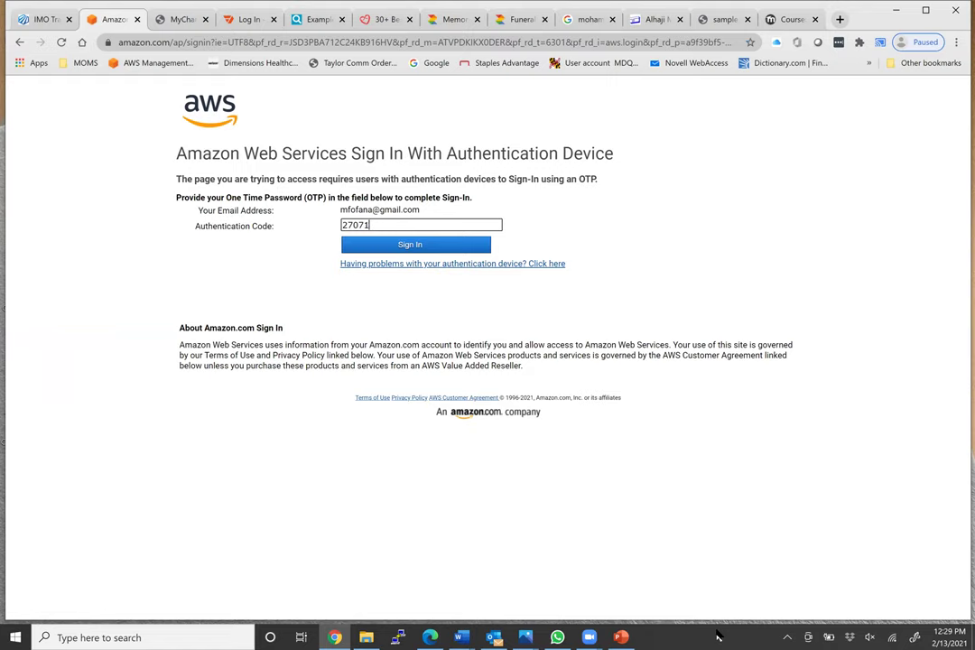
{"action": "key", "text": "Return"}
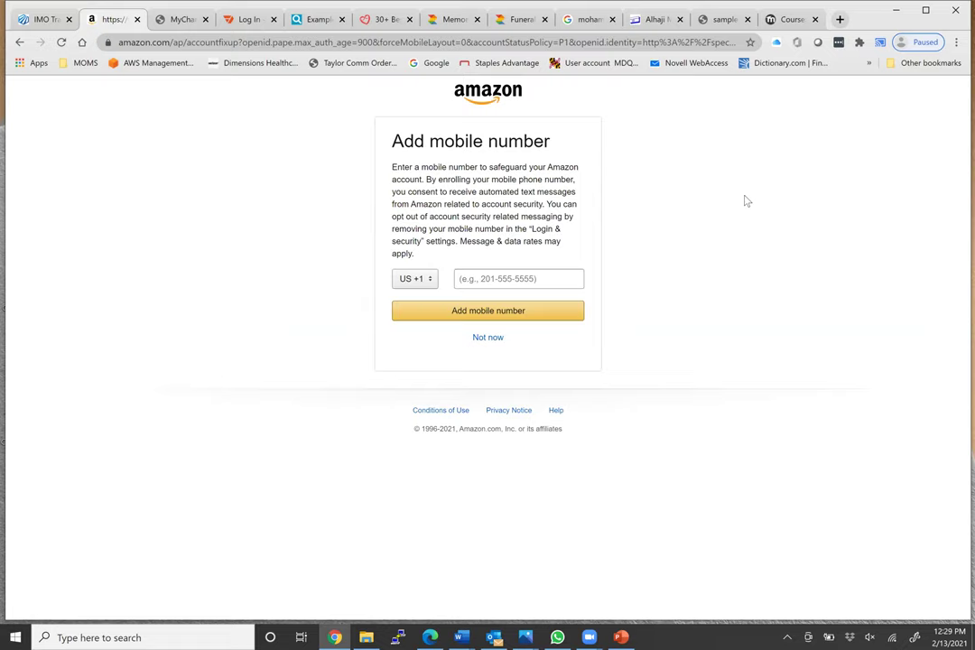
{"action": "left_click", "coordinate": [490, 337]}
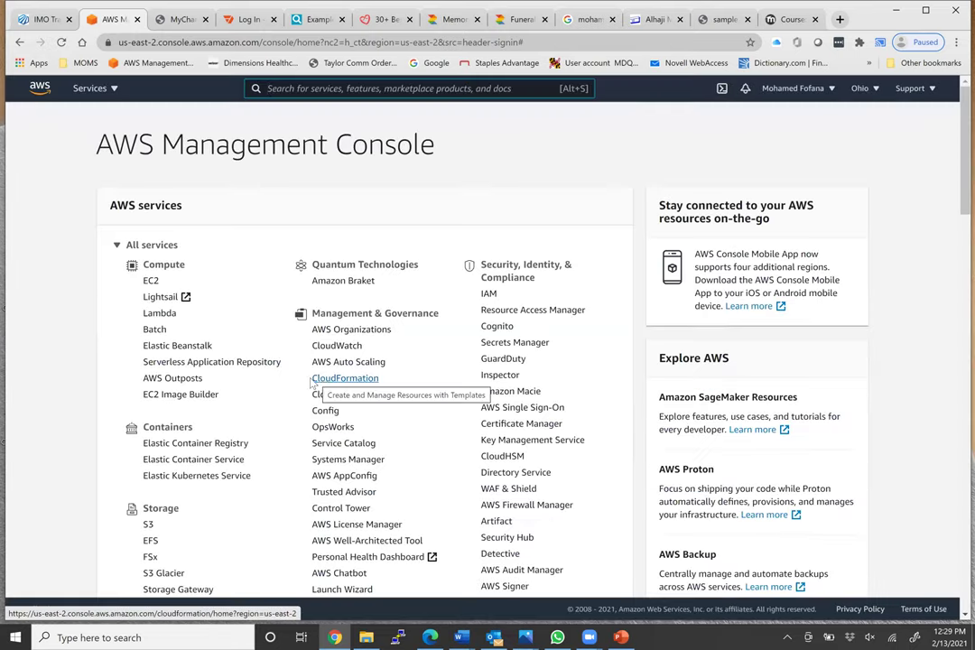
Start EC2's launch-instance wizard from Instances, reloading it after the AMI list fails, and open the region menu.
{"action": "left_click", "coordinate": [151, 282]}
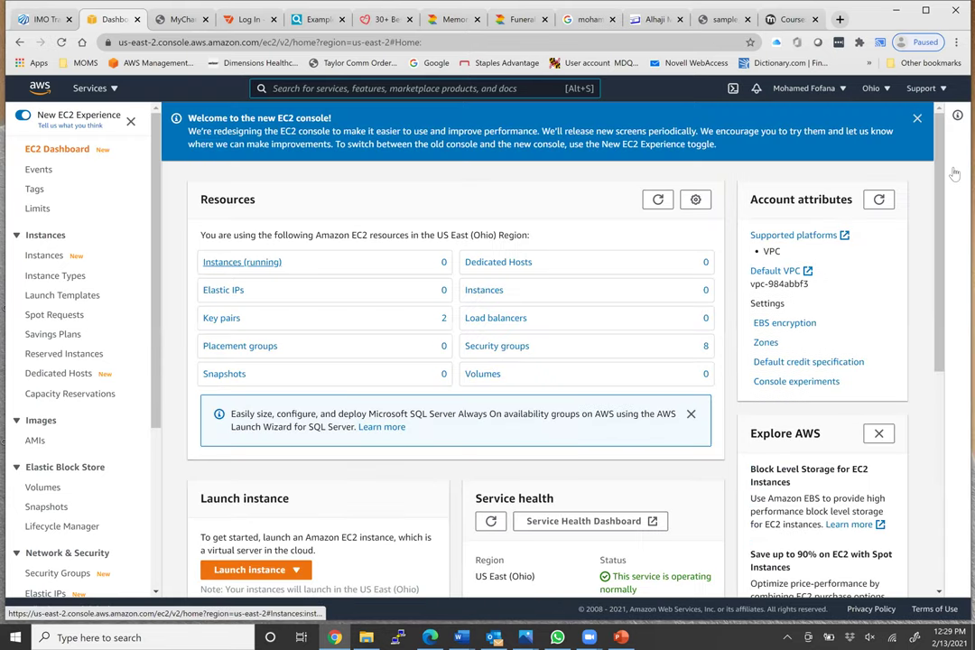
{"action": "left_click", "coordinate": [236, 265]}
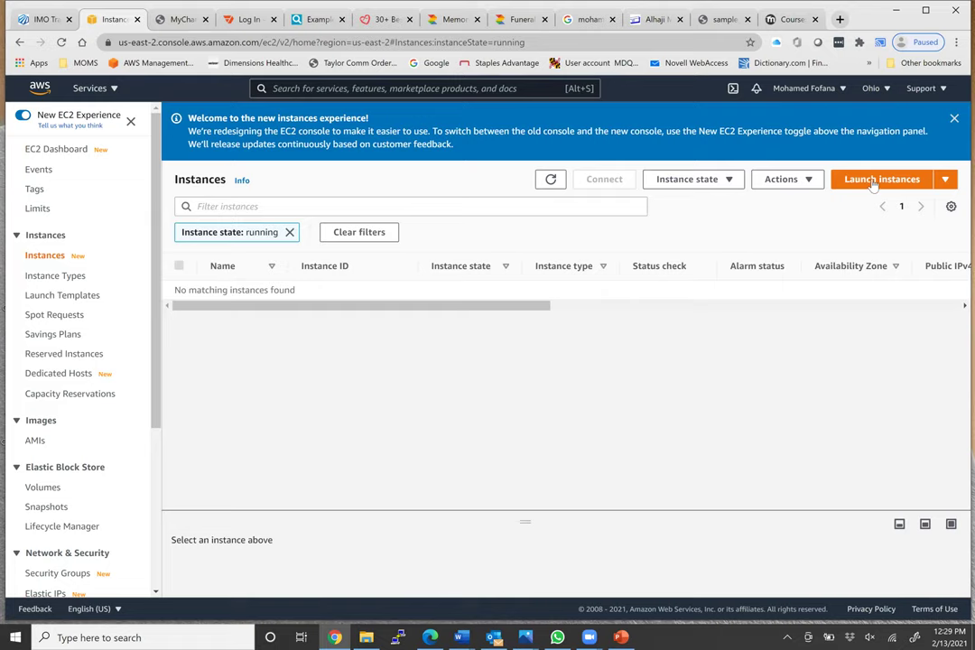
{"action": "left_click", "coordinate": [872, 179]}
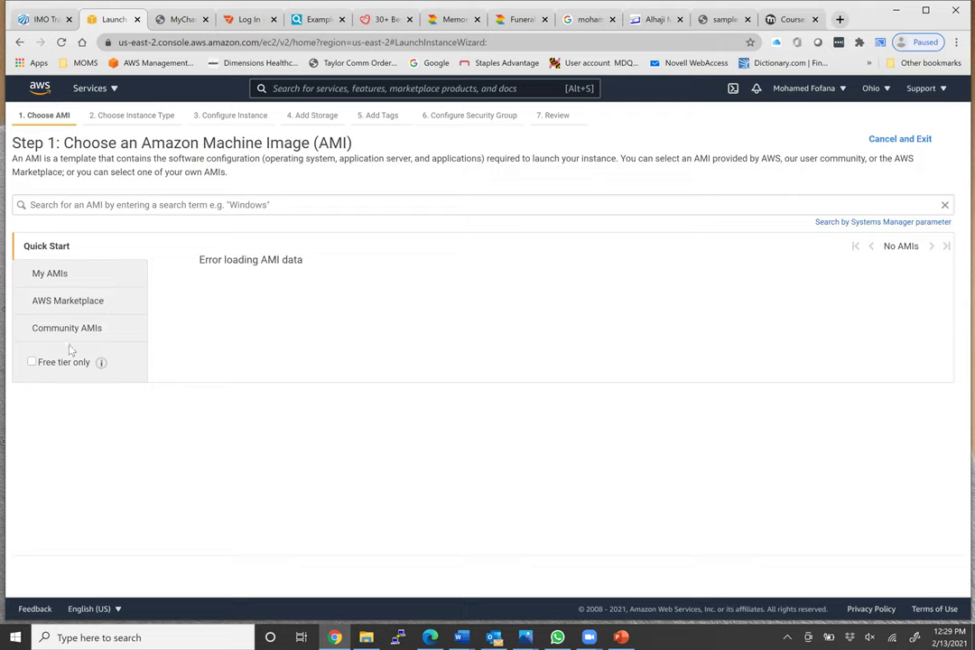
{"action": "left_click", "coordinate": [61, 42]}
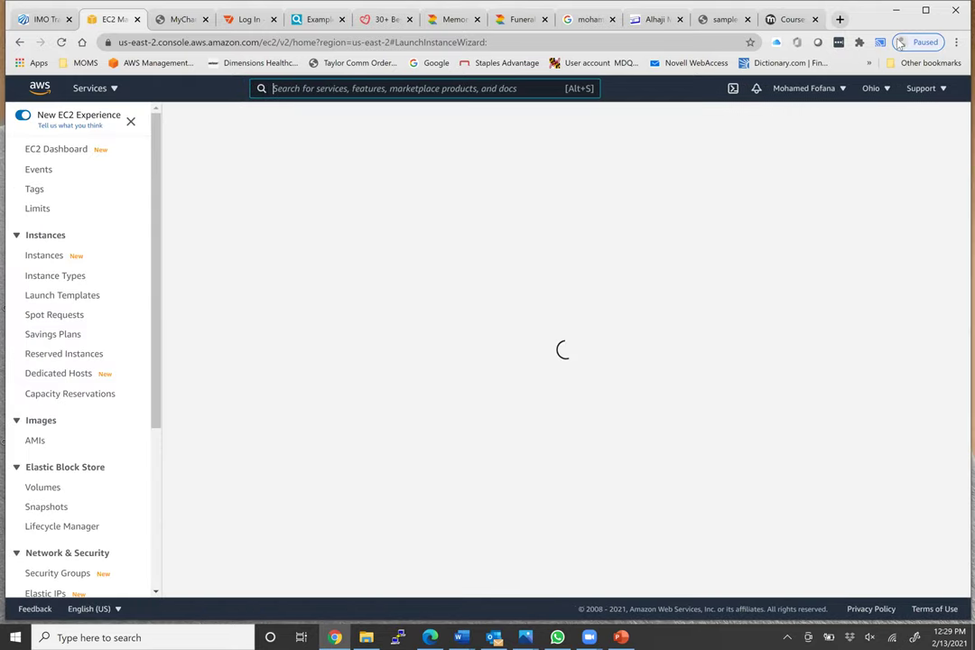
{"action": "left_click", "coordinate": [886, 91]}
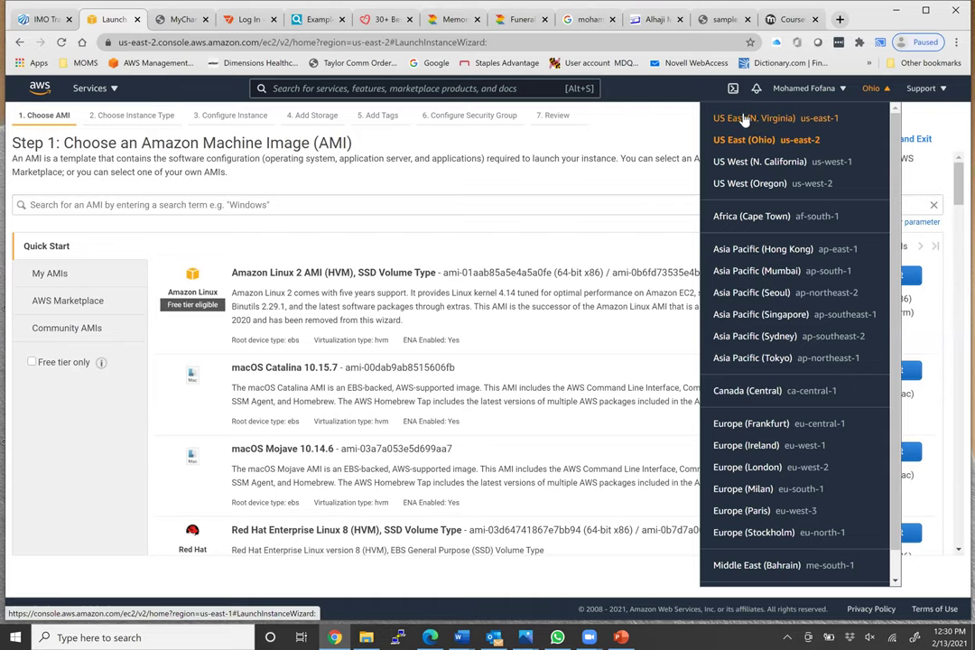
Switch the console region to US East (N. Virginia).
{"action": "left_click", "coordinate": [776, 162]}
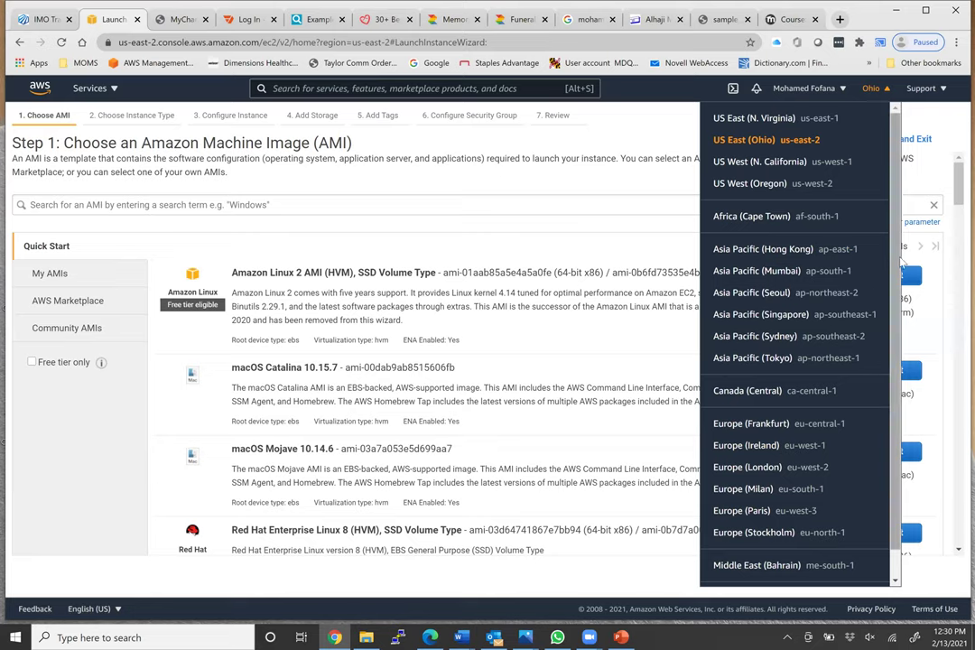
{"action": "scroll", "coordinate": [888, 341], "scroll_direction": "down", "scroll_amount": 1}
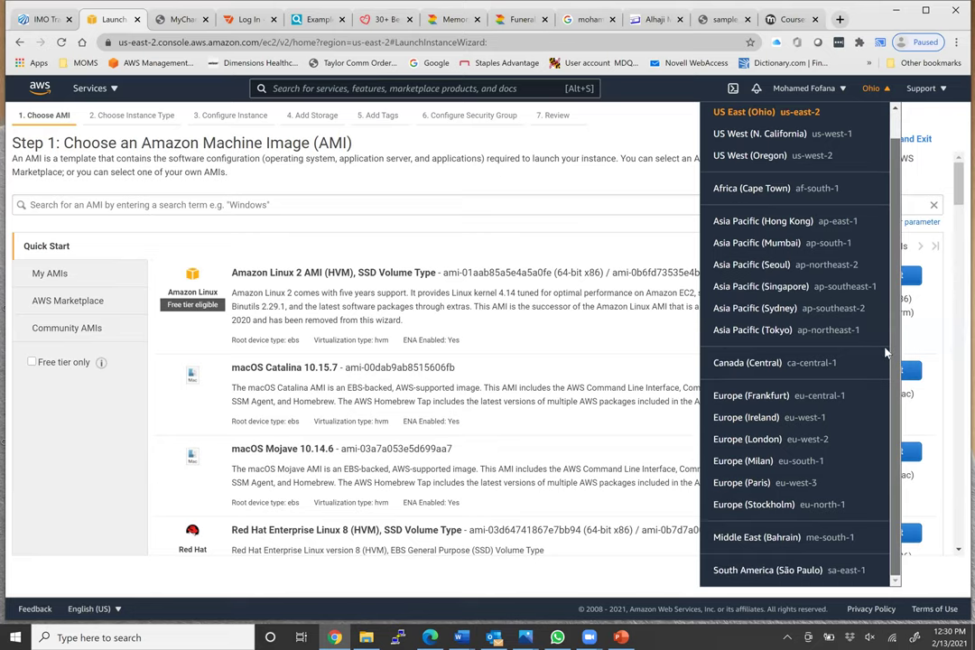
{"action": "scroll", "coordinate": [883, 245], "scroll_direction": "up", "scroll_amount": 1}
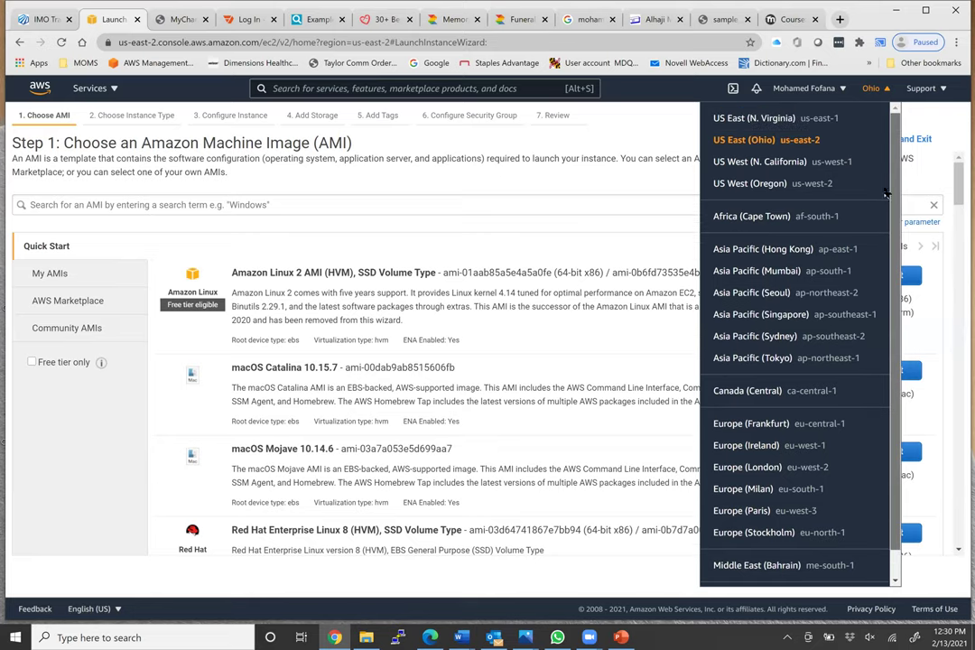
{"action": "left_click", "coordinate": [770, 123]}
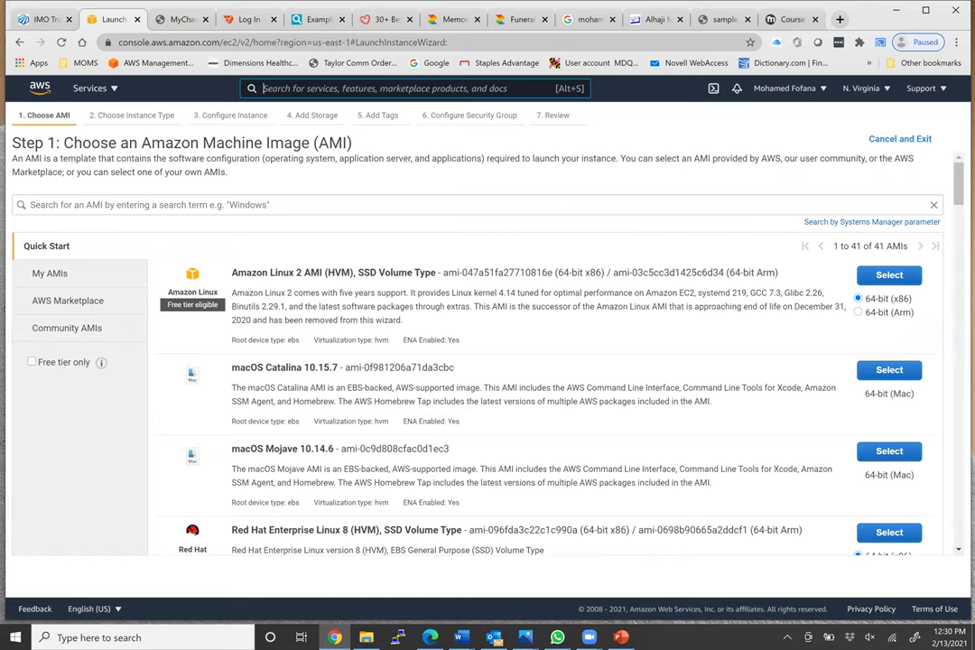
Browse the Quick Start AMIs and select the Amazon Linux 2 AMI.
{"action": "scroll", "coordinate": [542, 361], "scroll_direction": "down", "scroll_amount": 3}
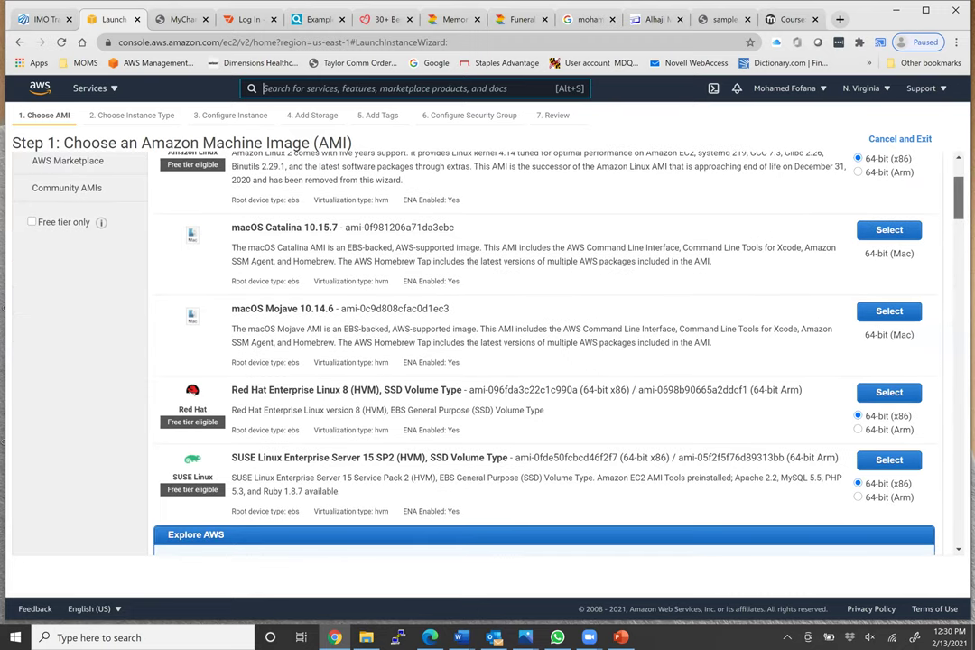
{"action": "scroll", "coordinate": [322, 380], "scroll_direction": "down", "scroll_amount": 2}
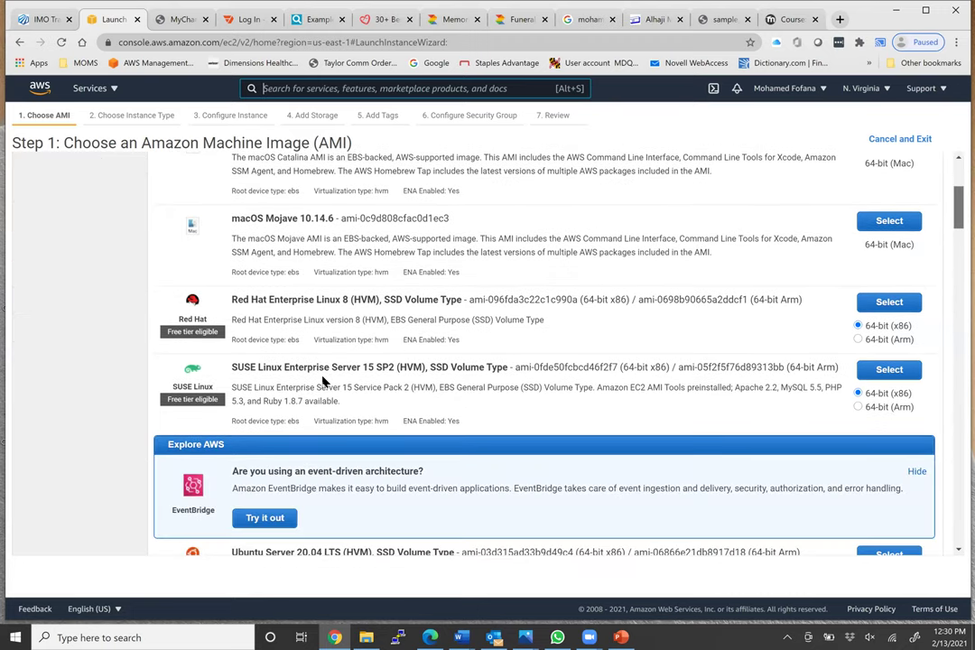
{"action": "scroll", "coordinate": [371, 344], "scroll_direction": "down", "scroll_amount": 5}
{"action": "scroll", "coordinate": [386, 344], "scroll_direction": "down", "scroll_amount": 1}
{"action": "left_click_drag", "start_coordinate": [395, 342], "coordinate": [227, 345]}
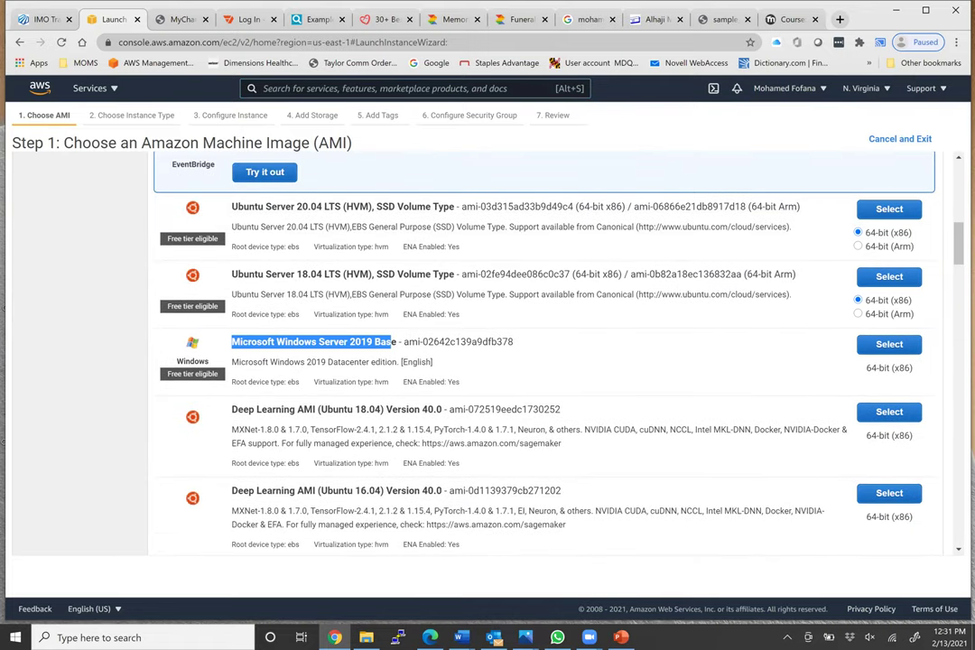
{"action": "scroll", "coordinate": [271, 271], "scroll_direction": "up", "scroll_amount": 2}
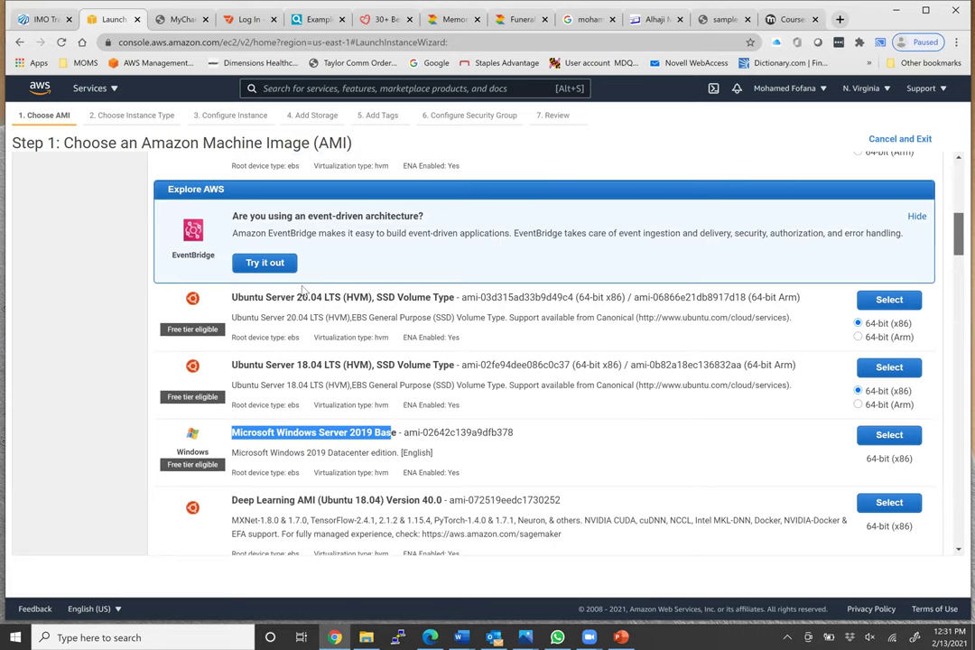
{"action": "scroll", "coordinate": [321, 271], "scroll_direction": "up", "scroll_amount": 8}
{"action": "left_click_drag", "start_coordinate": [232, 272], "coordinate": [432, 285]}
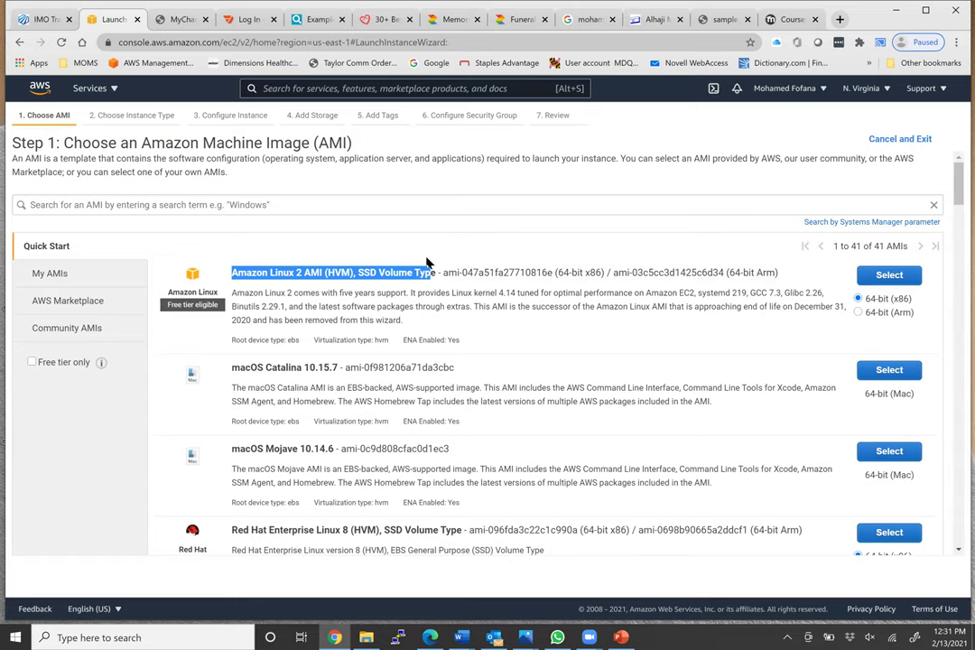
{"action": "left_click", "coordinate": [711, 264]}
{"action": "scroll", "coordinate": [711, 263], "scroll_direction": "down", "scroll_amount": 1}
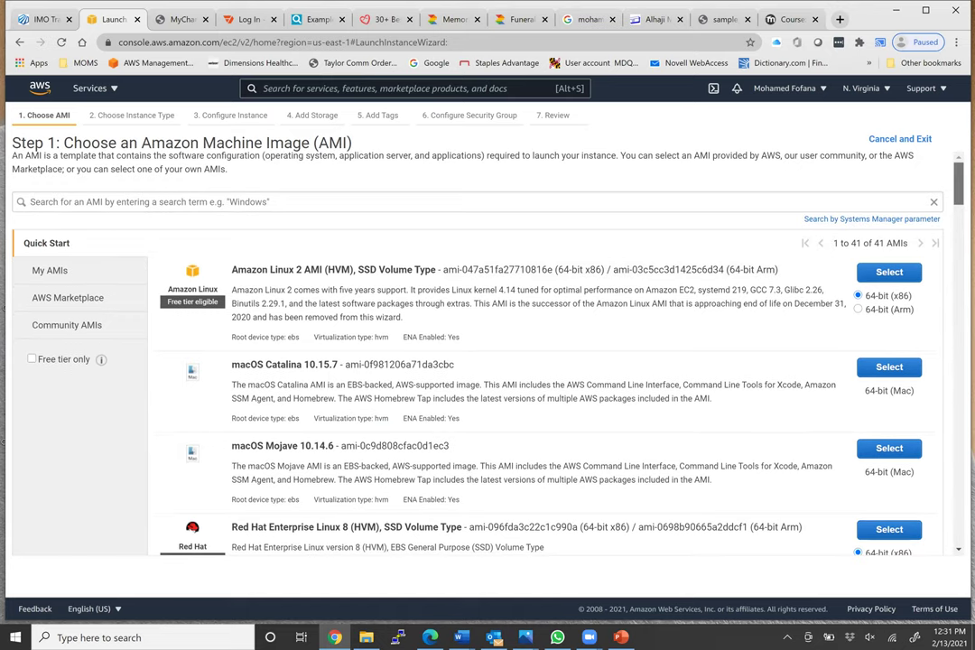
{"action": "scroll", "coordinate": [952, 275], "scroll_direction": "down", "scroll_amount": 5}
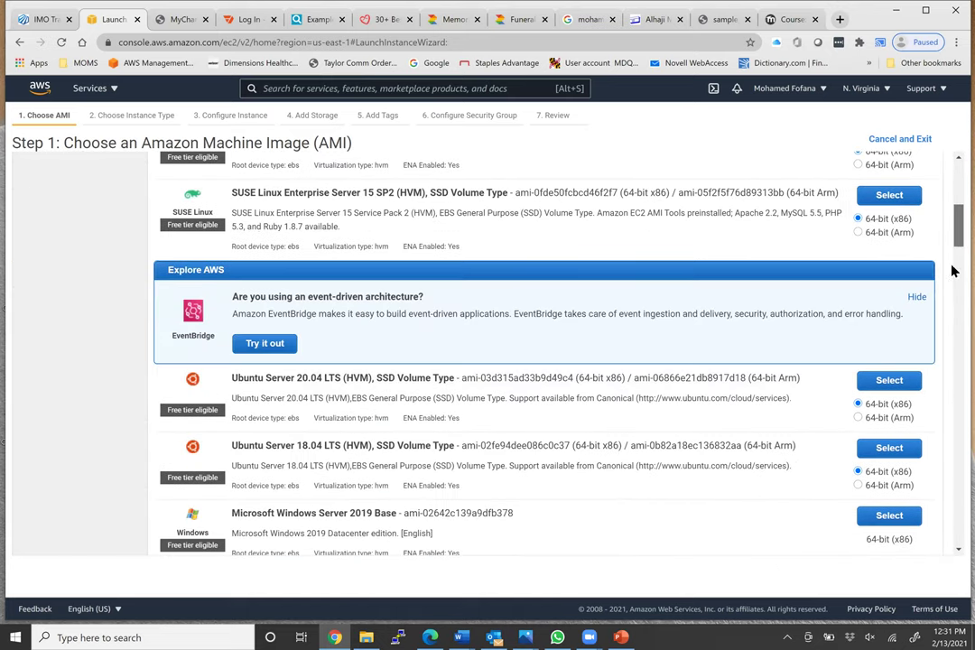
{"action": "scroll", "coordinate": [952, 275], "scroll_direction": "down", "scroll_amount": 3}
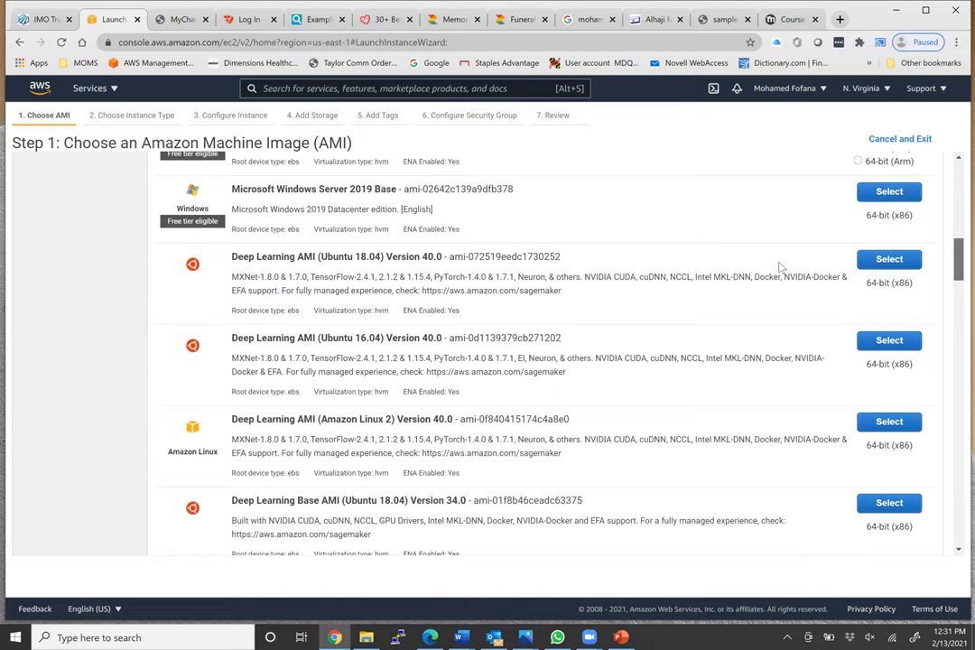
{"action": "scroll", "coordinate": [239, 244], "scroll_direction": "up", "scroll_amount": 10}
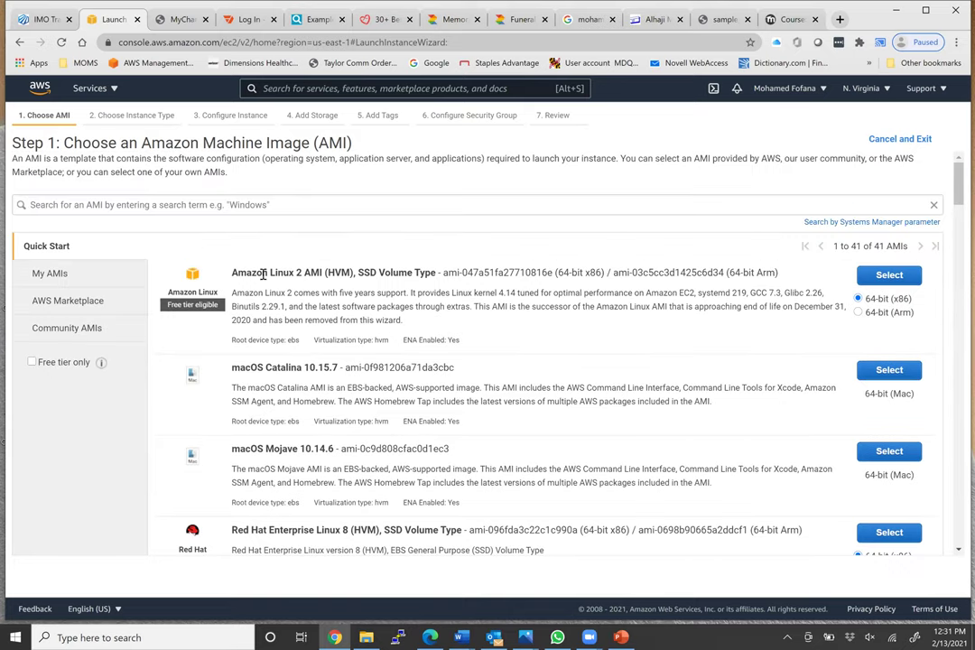
{"action": "left_click", "coordinate": [911, 276]}
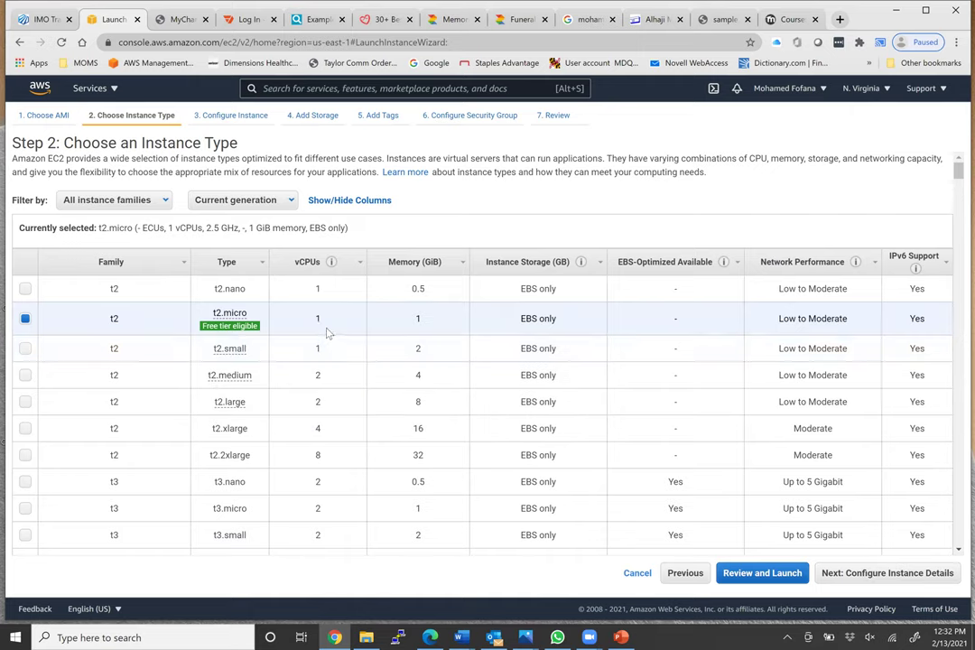
Keep the free-tier t2.micro type and continue to Step 3, Configure Instance Details.
{"action": "mouse_move", "coordinate": [235, 327]}
{"action": "mouse_move", "coordinate": [229, 325]}
{"action": "left_click", "coordinate": [863, 573]}
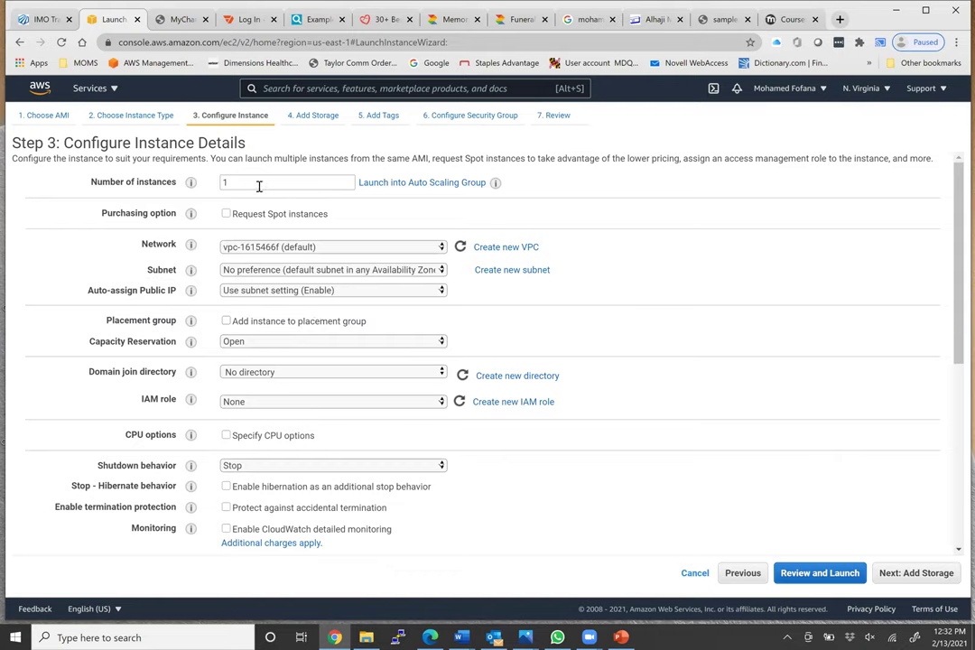
Leave the instance details at 1 instance and continue to storage settings.
{"action": "double_click", "coordinate": [226, 183]}
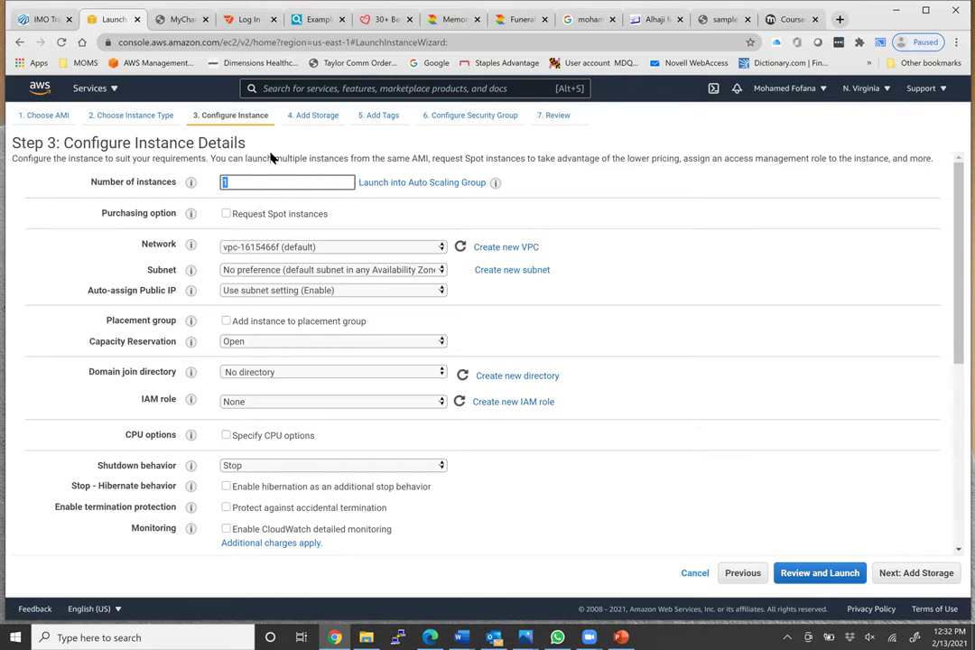
{"action": "left_click", "coordinate": [263, 183]}
{"action": "left_click", "coordinate": [917, 574]}
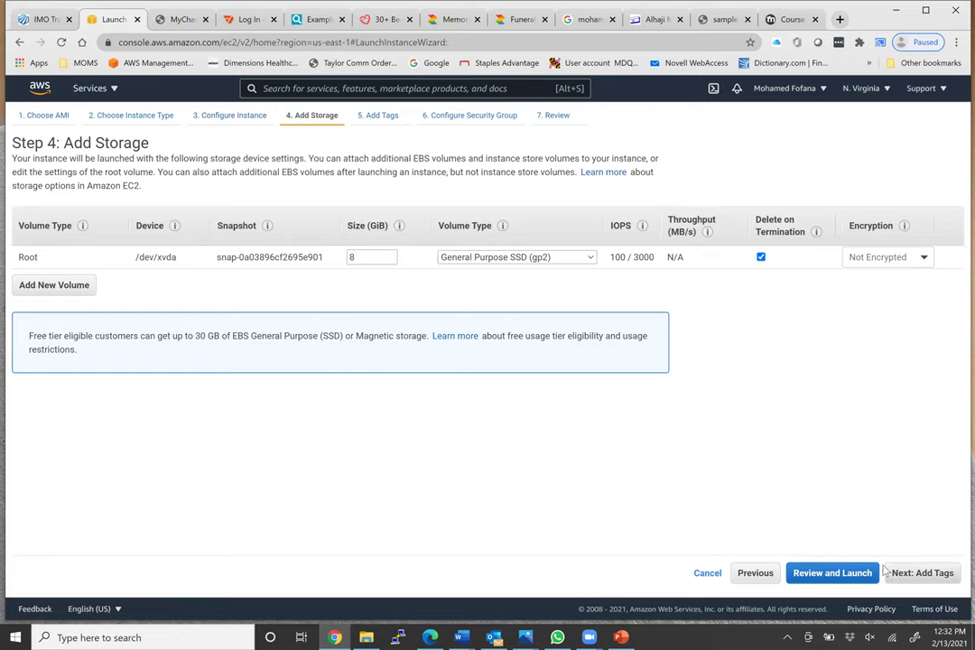
Add then remove volumes /dev/sdb and /dev/sdc, keeping only the 8 GiB gp2 root volume.
{"action": "double_click", "coordinate": [360, 257]}
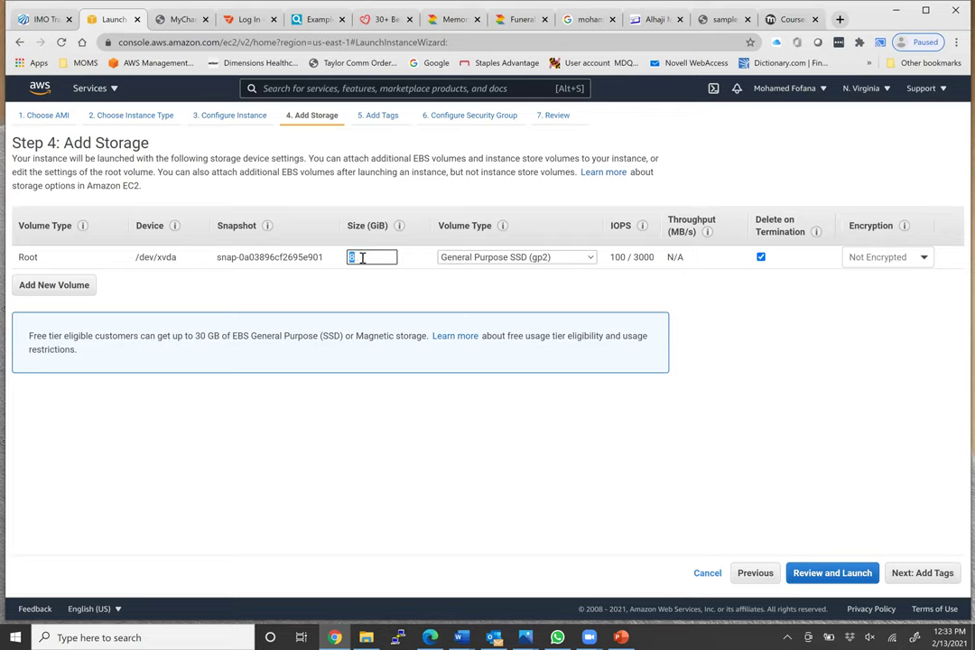
{"action": "left_click", "coordinate": [368, 283]}
{"action": "double_click", "coordinate": [358, 259]}
{"action": "left_click", "coordinate": [404, 300]}
{"action": "left_click", "coordinate": [68, 286]}
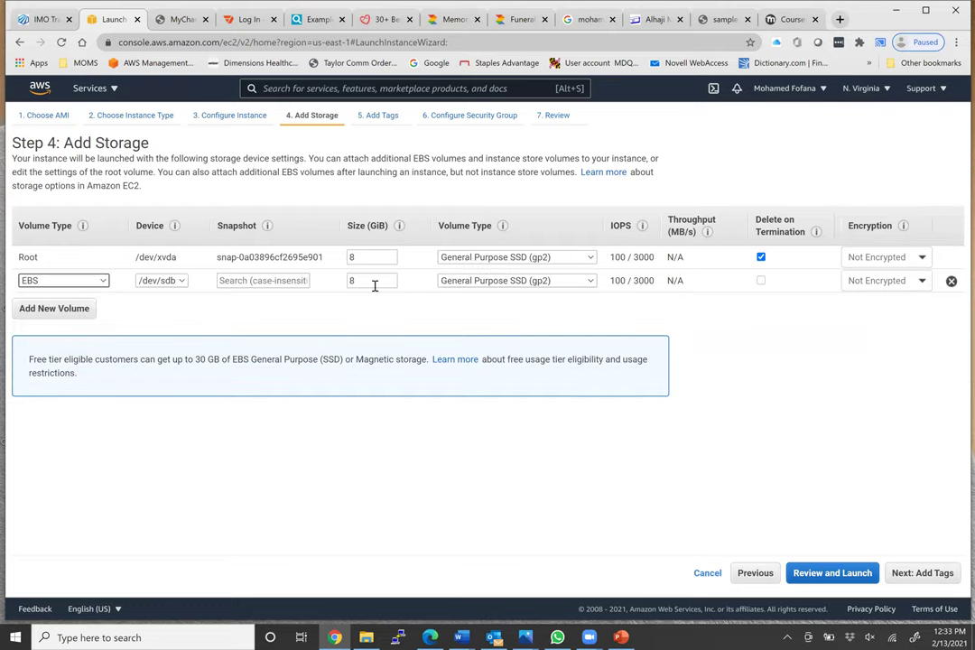
{"action": "double_click", "coordinate": [375, 283]}
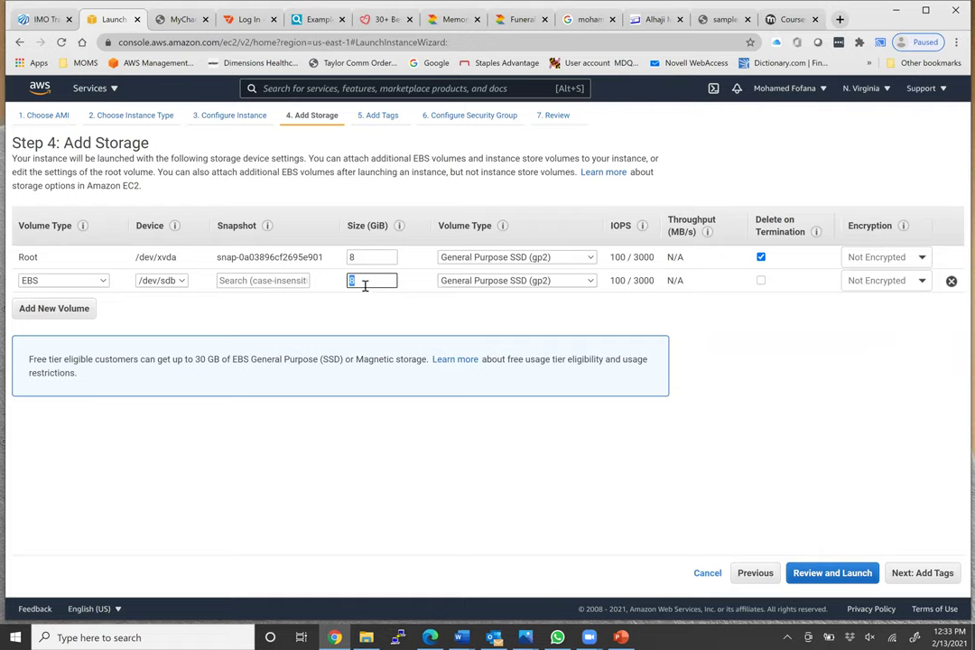
{"action": "left_click", "coordinate": [54, 308]}
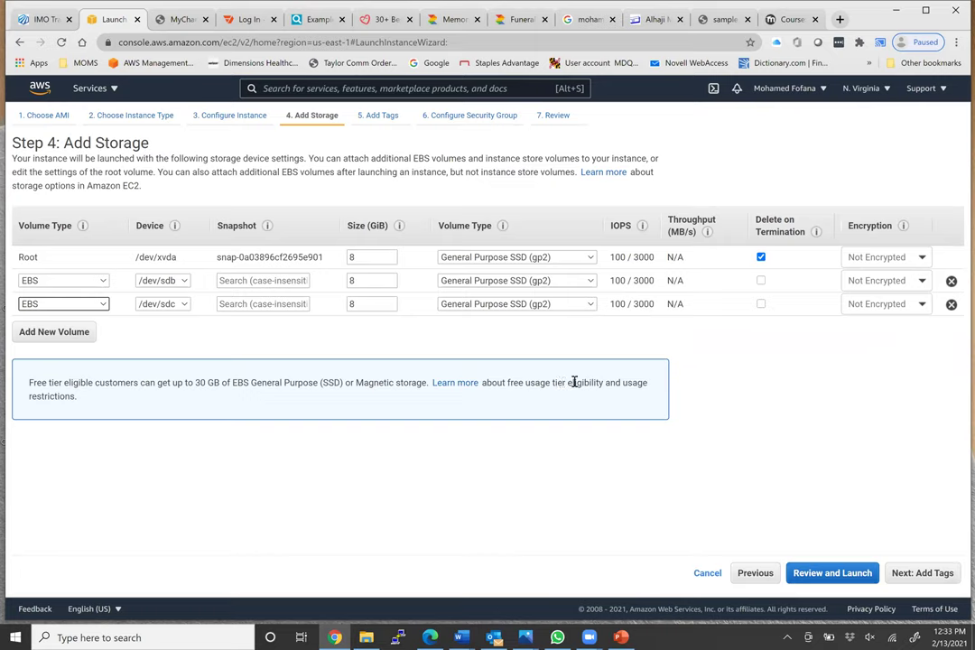
{"action": "left_click", "coordinate": [952, 281]}
{"action": "left_click", "coordinate": [951, 281]}
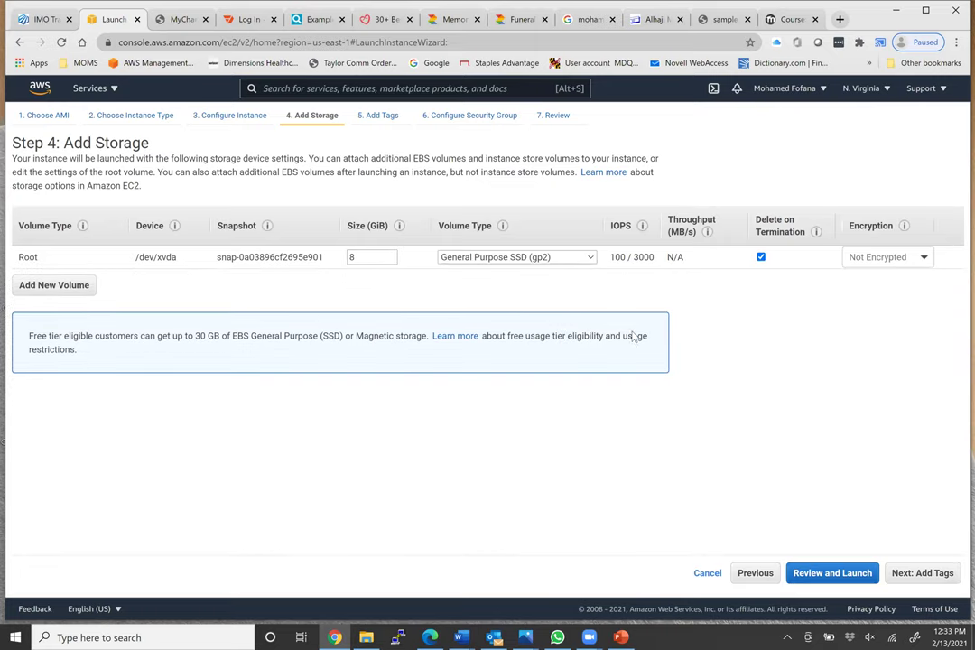
{"action": "left_click", "coordinate": [868, 576]}
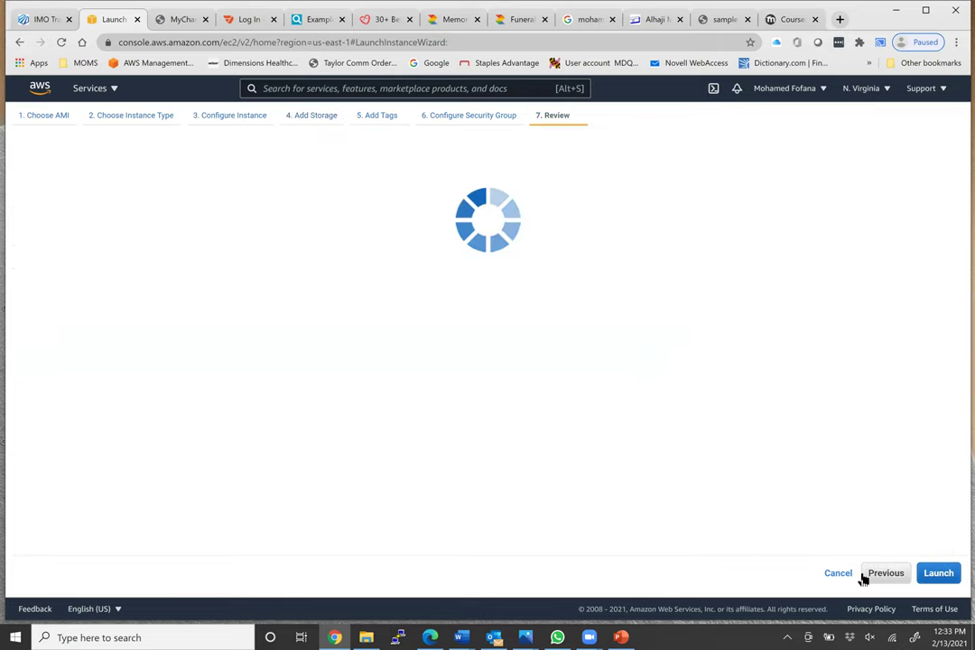
Check the review summary and Instance Details, then return to edit Step 3 instance details.
{"action": "scroll", "coordinate": [602, 470], "scroll_direction": "down", "scroll_amount": 1}
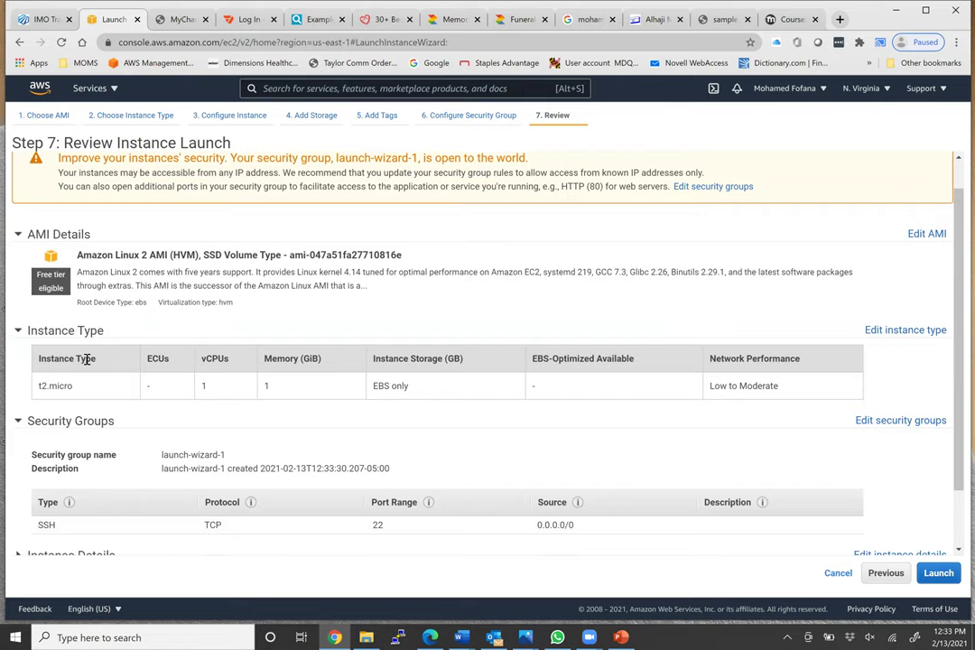
{"action": "double_click", "coordinate": [207, 386]}
{"action": "left_click", "coordinate": [265, 385]}
{"action": "scroll", "coordinate": [403, 418], "scroll_direction": "down", "scroll_amount": 2}
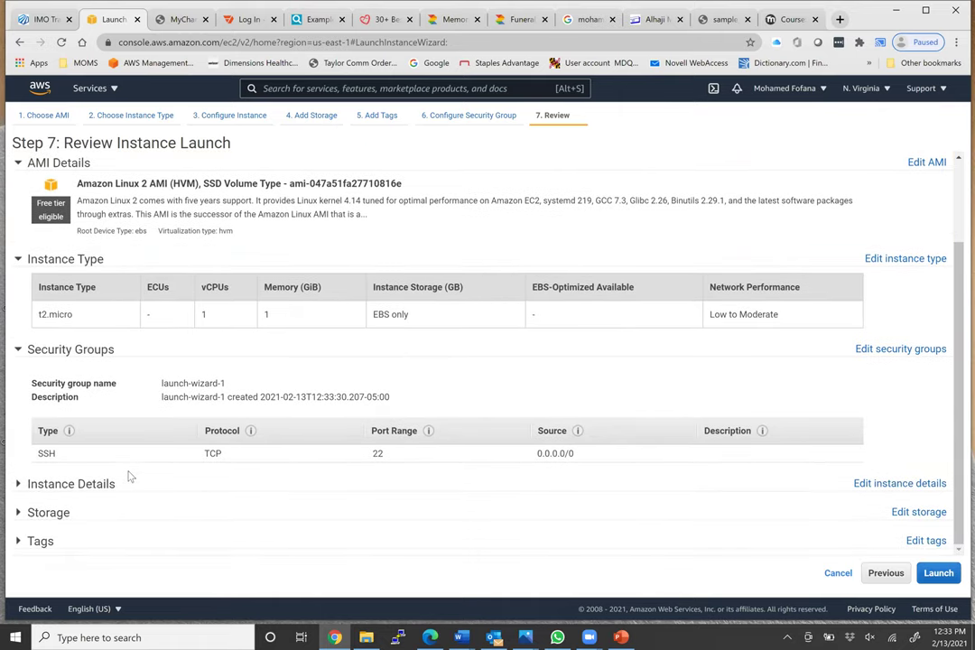
{"action": "left_click", "coordinate": [18, 487]}
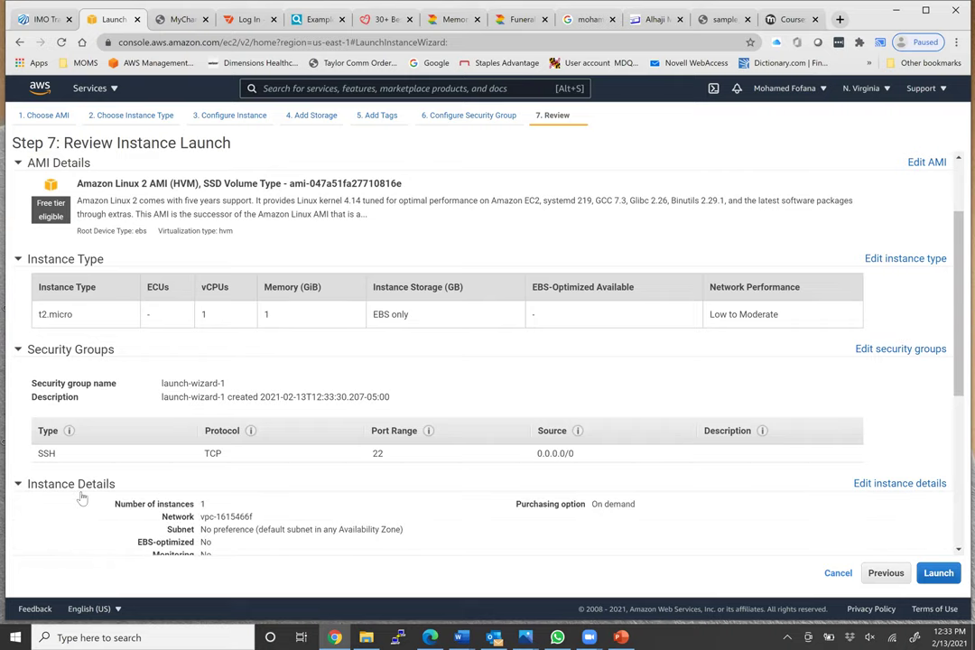
{"action": "scroll", "coordinate": [83, 500], "scroll_direction": "down", "scroll_amount": 4}
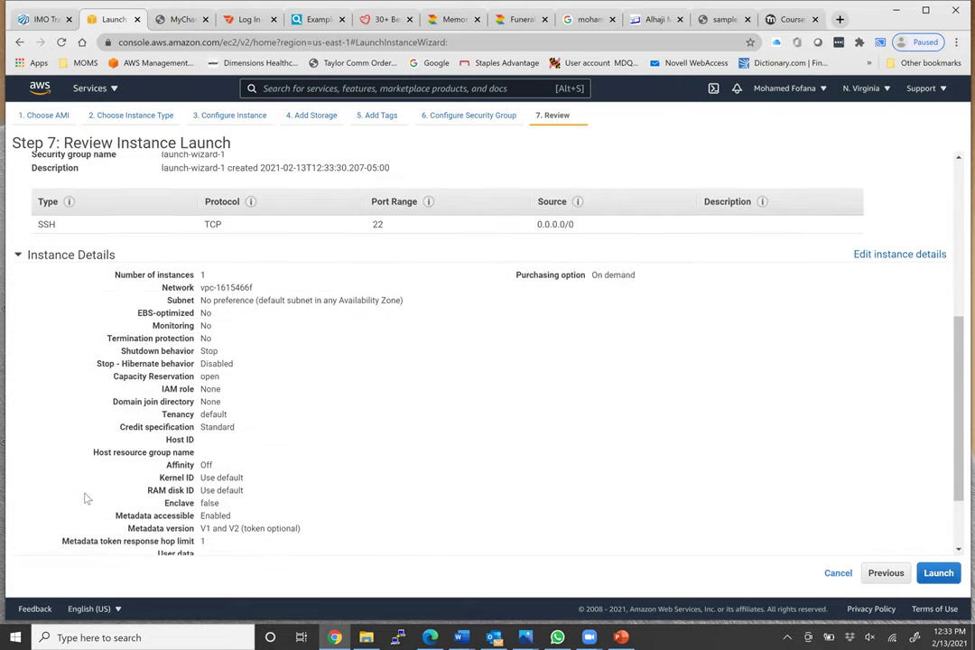
{"action": "scroll", "coordinate": [88, 497], "scroll_direction": "up", "scroll_amount": 2}
{"action": "scroll", "coordinate": [272, 444], "scroll_direction": "down", "scroll_amount": 2}
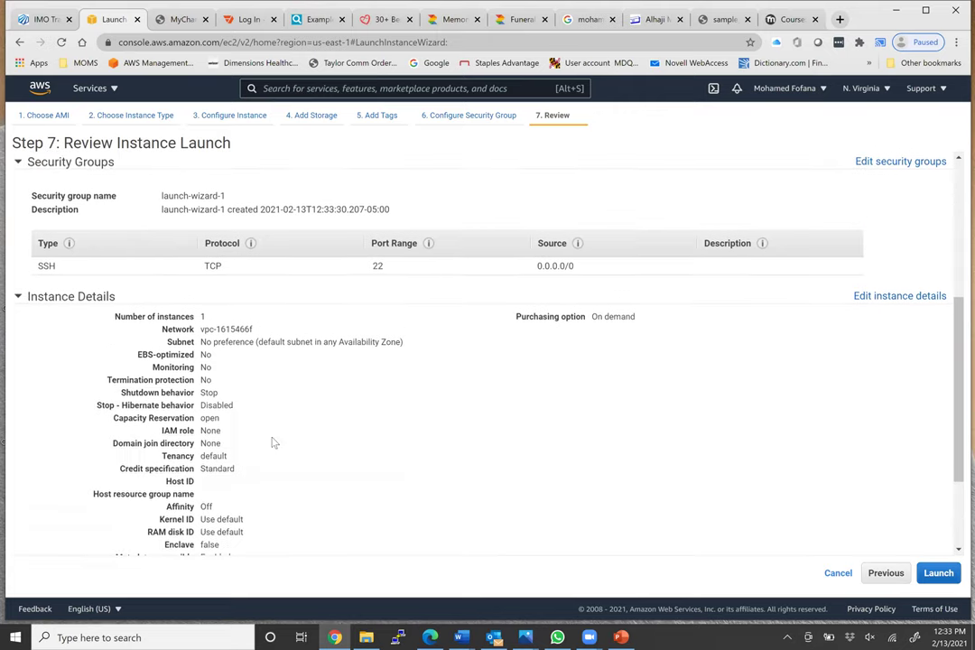
{"action": "left_click_drag", "start_coordinate": [899, 297], "coordinate": [903, 299]}
{"action": "left_click", "coordinate": [901, 297]}
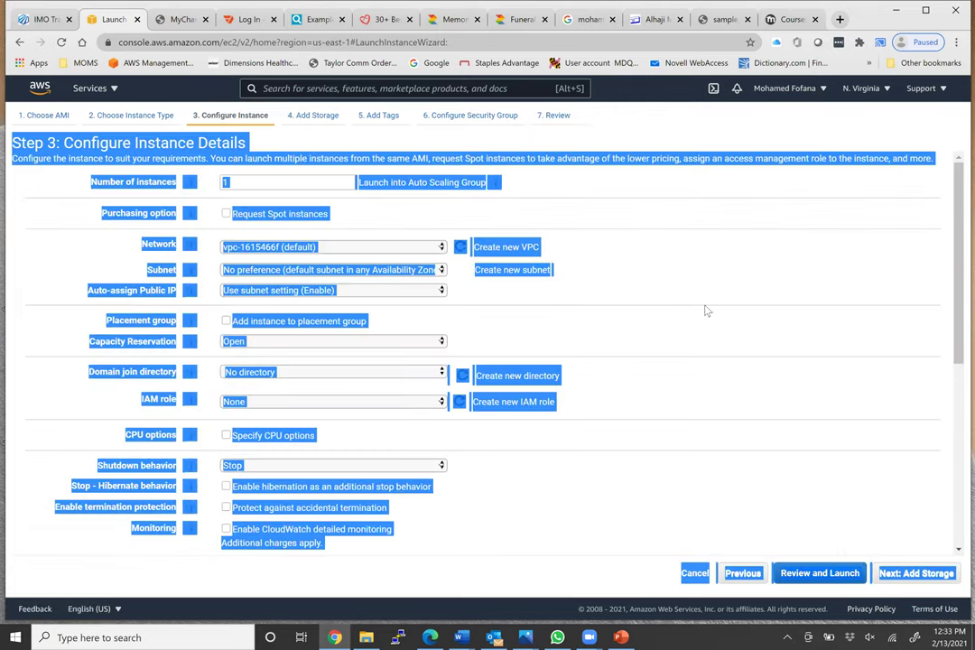
Skip past Storage and Tags, select the existing linux-webserver security group, and reopen the review.
{"action": "left_click", "coordinate": [797, 574]}
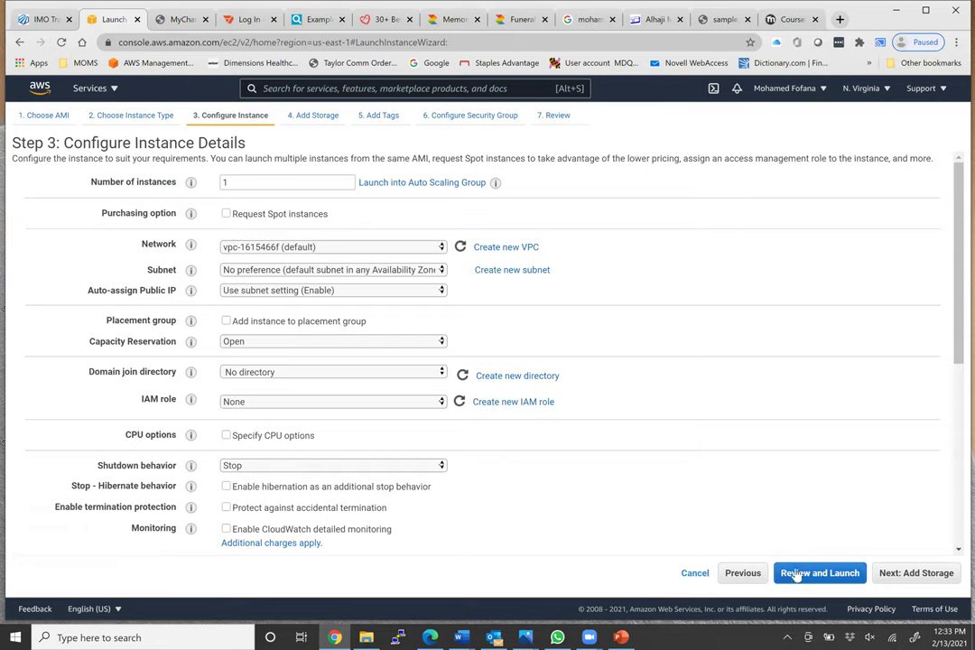
{"action": "left_click", "coordinate": [918, 575]}
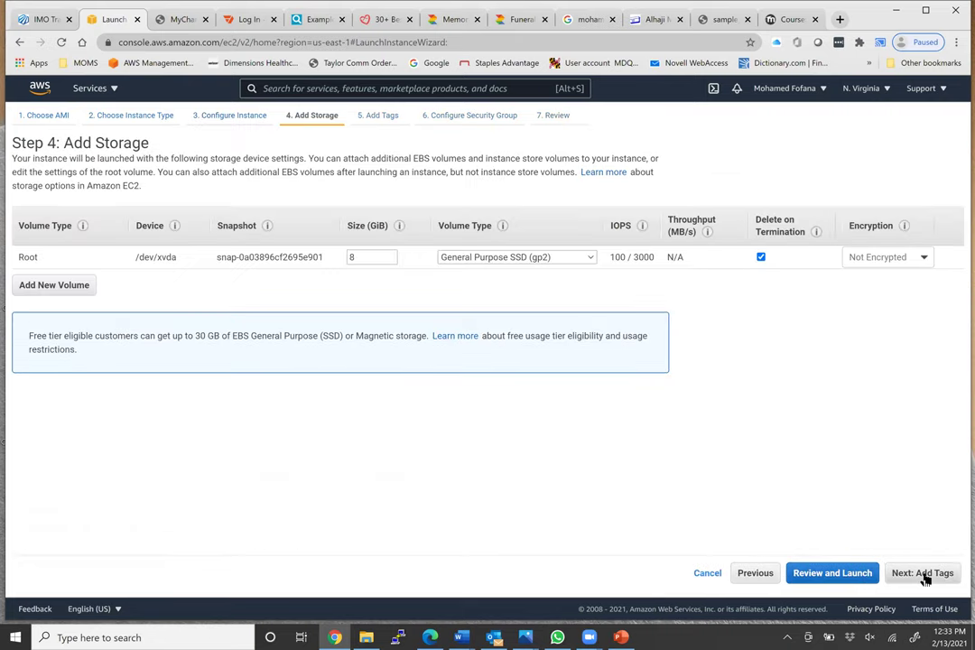
{"action": "left_click", "coordinate": [923, 575]}
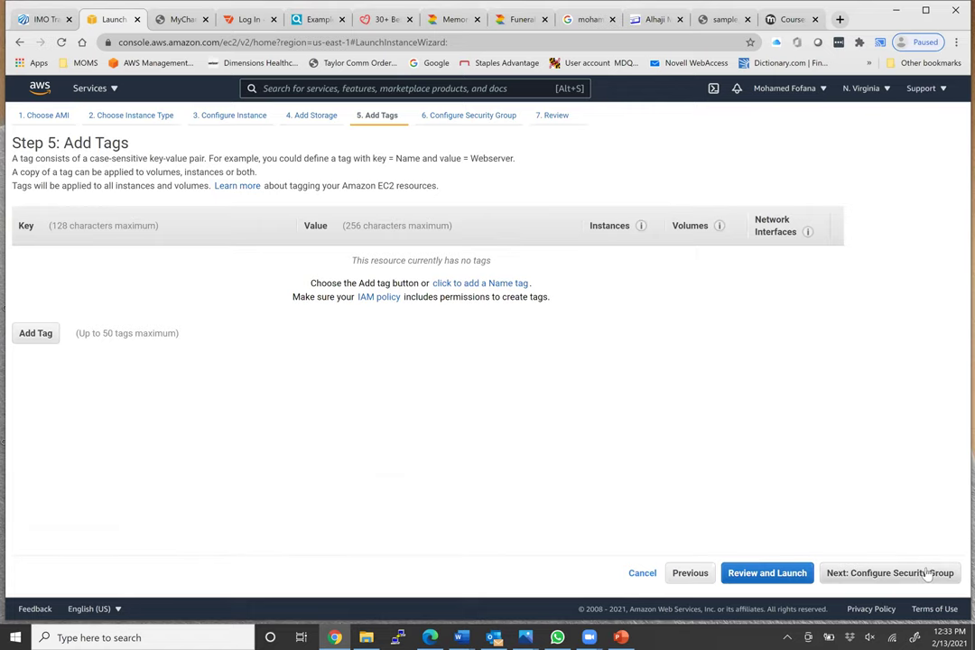
{"action": "left_click", "coordinate": [926, 575]}
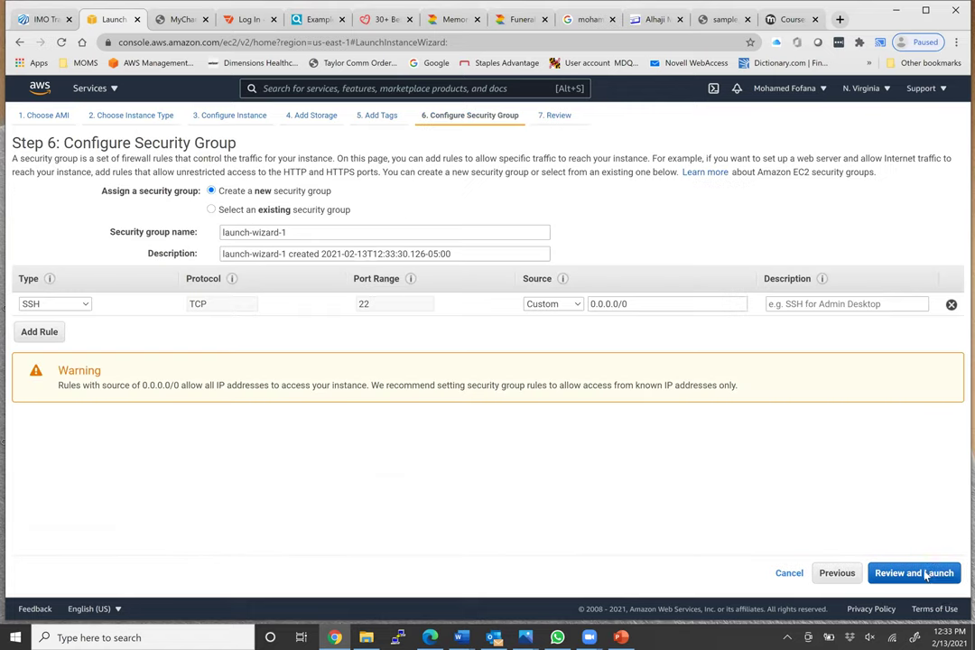
{"action": "left_click", "coordinate": [212, 210]}
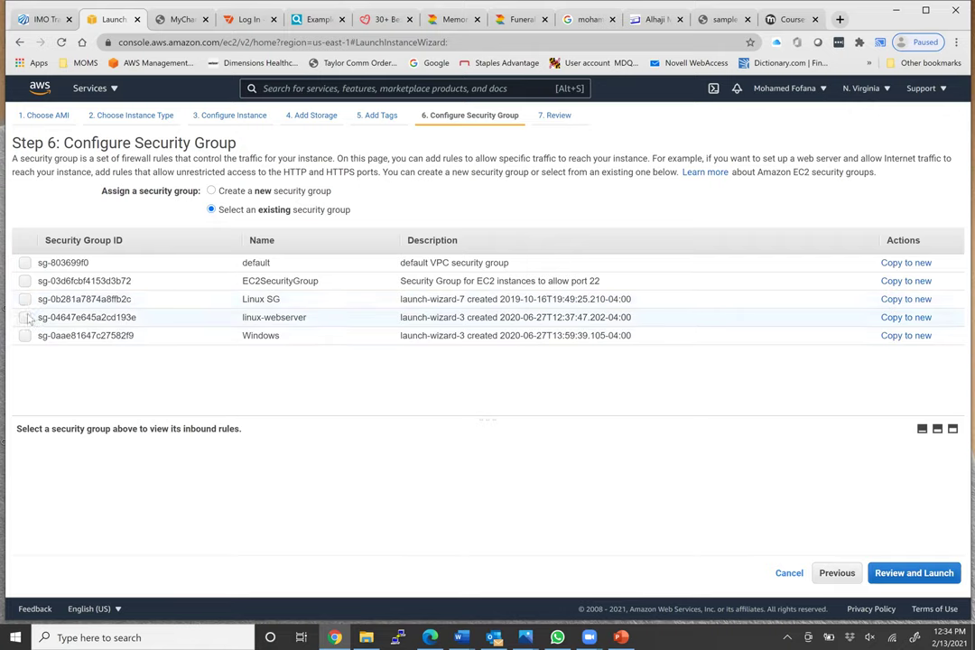
{"action": "left_click", "coordinate": [25, 317]}
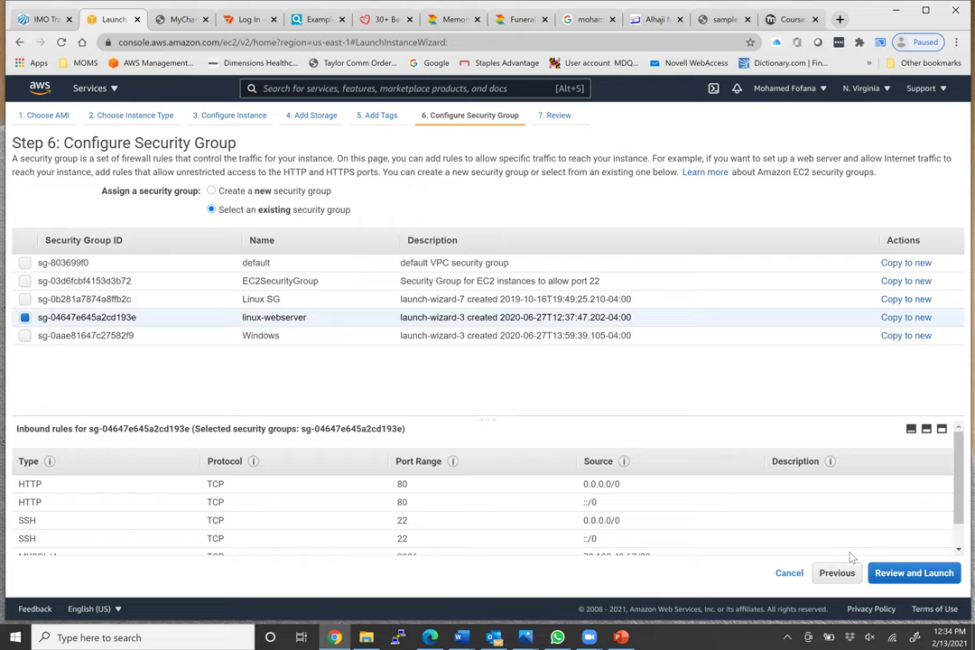
{"action": "scroll", "coordinate": [412, 488], "scroll_direction": "down", "scroll_amount": 2}
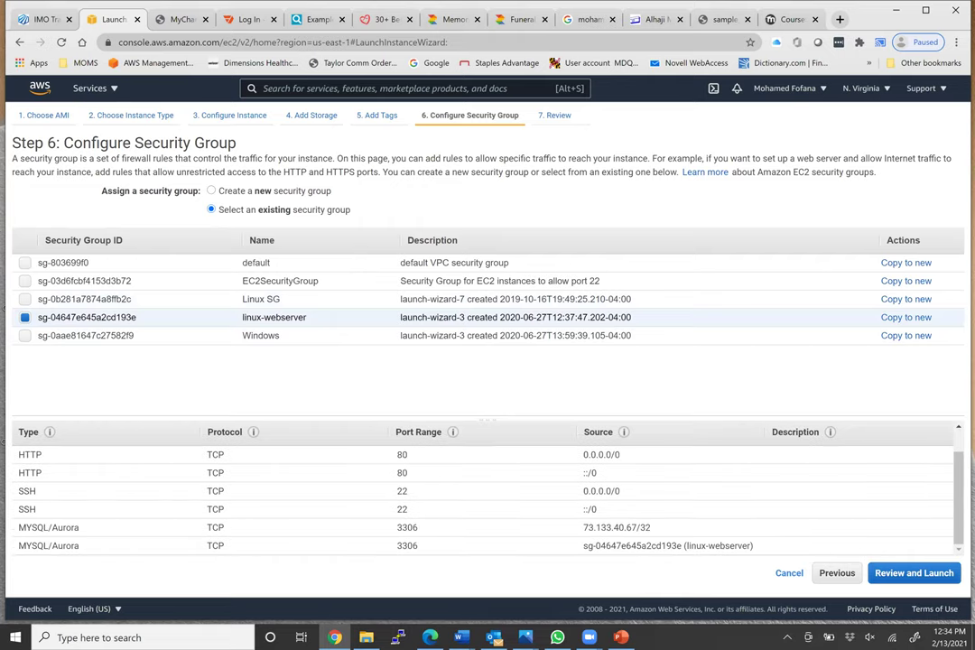
{"action": "left_click", "coordinate": [913, 572]}
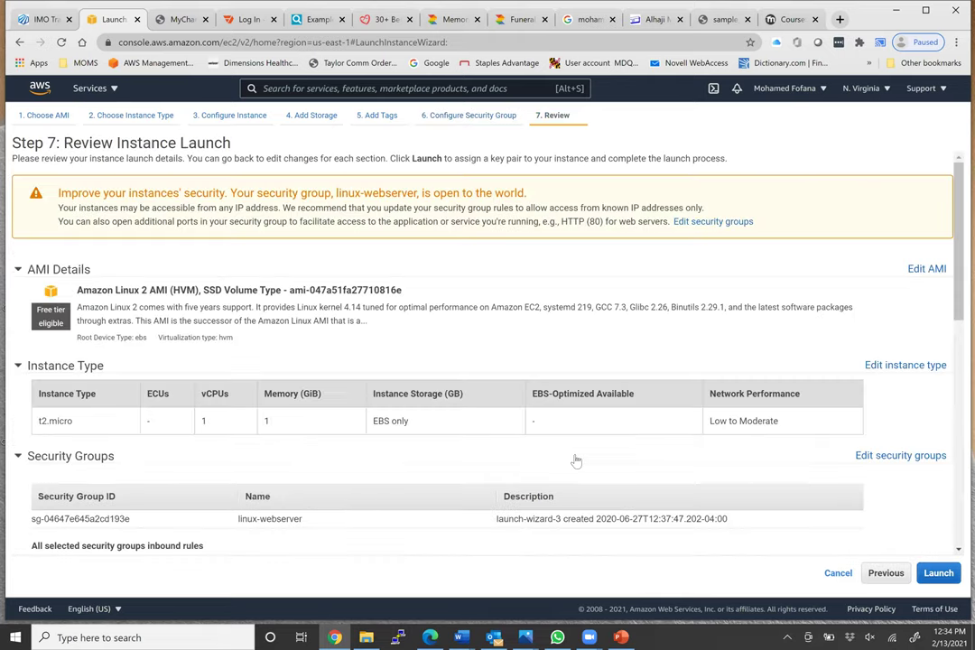
{"action": "scroll", "coordinate": [762, 440], "scroll_direction": "down", "scroll_amount": 4}
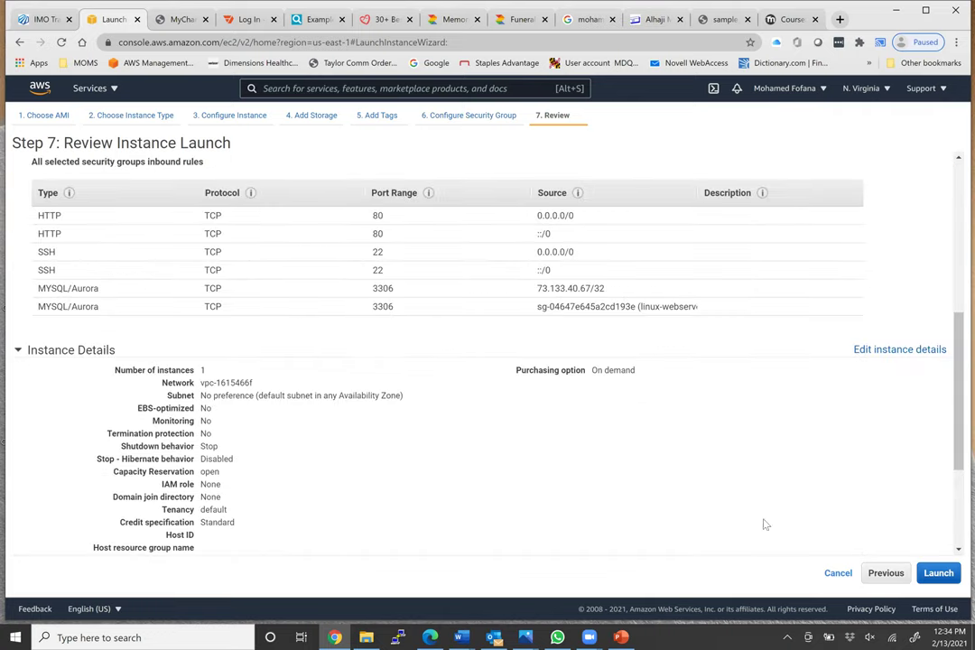
Choose the existing linux_2020 key pair for launch and acknowledge holding its private key file.
{"action": "scroll", "coordinate": [542, 496], "scroll_direction": "up", "scroll_amount": 2}
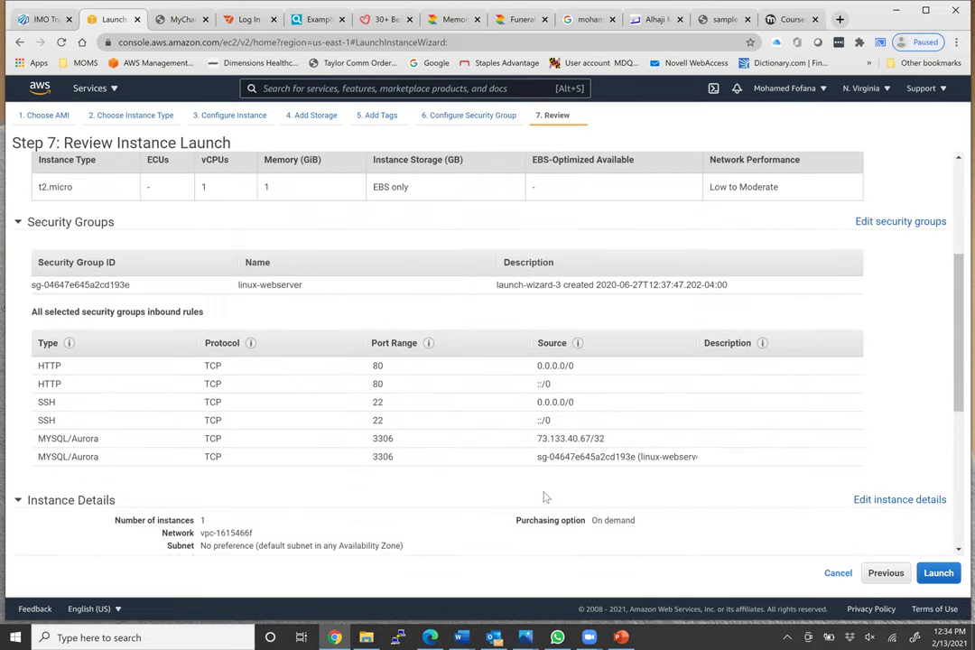
{"action": "scroll", "coordinate": [544, 496], "scroll_direction": "up", "scroll_amount": 1}
{"action": "scroll", "coordinate": [545, 497], "scroll_direction": "down", "scroll_amount": 3}
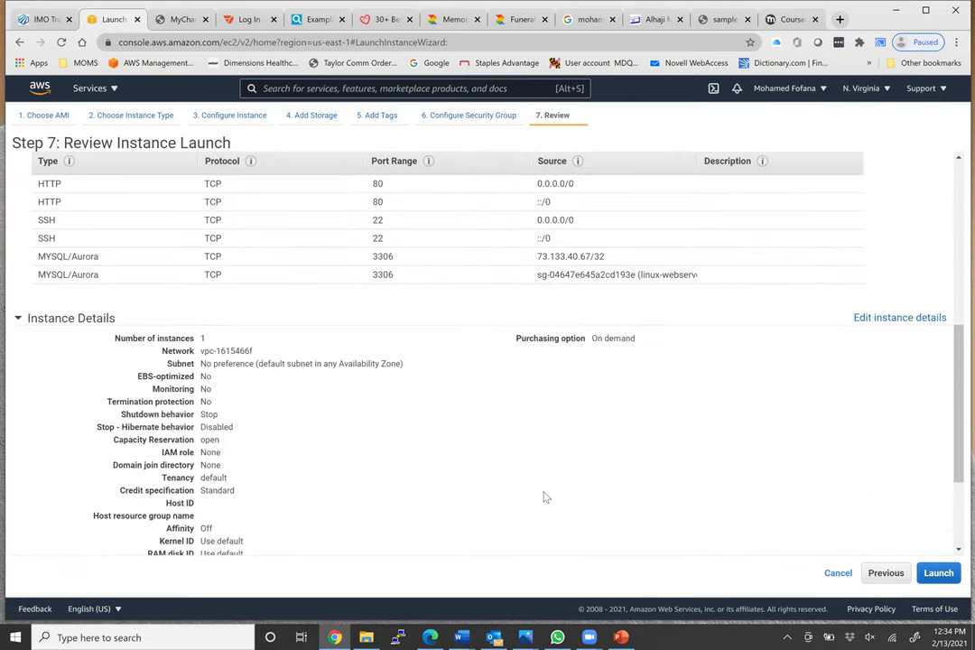
{"action": "scroll", "coordinate": [545, 497], "scroll_direction": "down", "scroll_amount": 2}
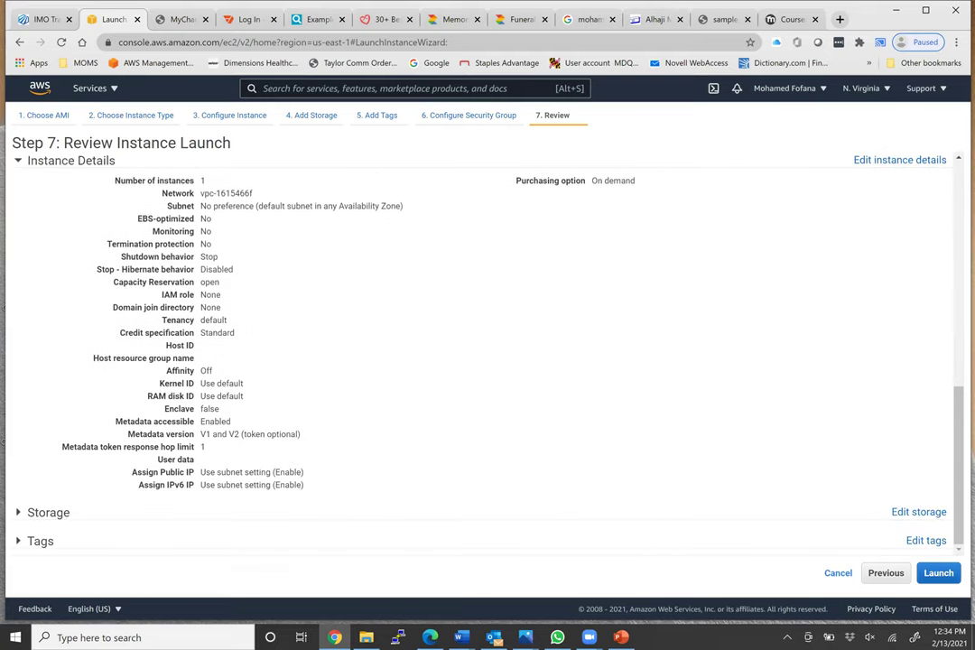
{"action": "left_click", "coordinate": [938, 574]}
{"action": "left_click", "coordinate": [427, 395]}
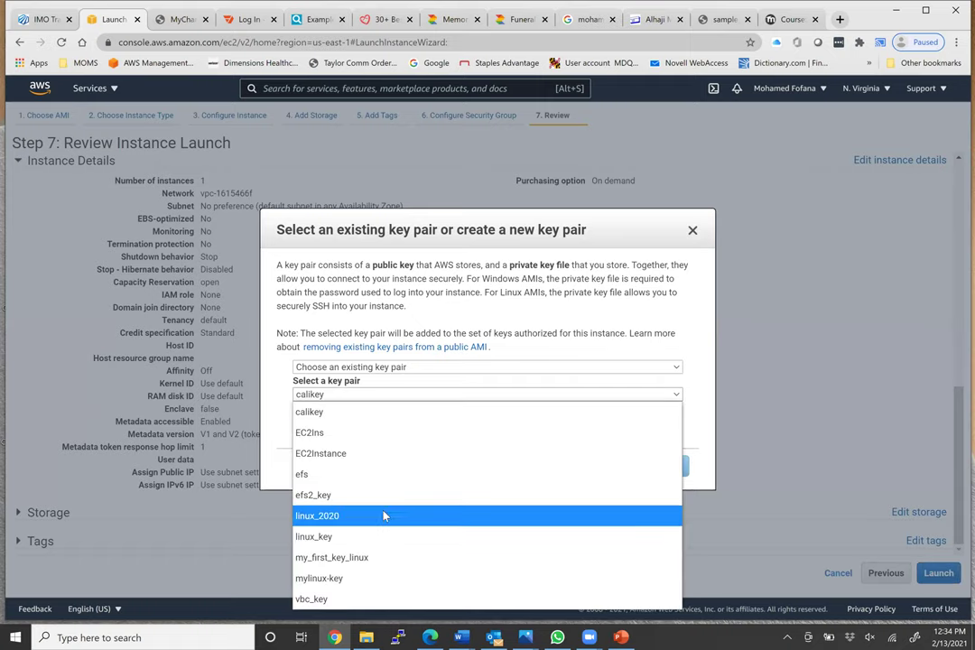
{"action": "left_click", "coordinate": [383, 516]}
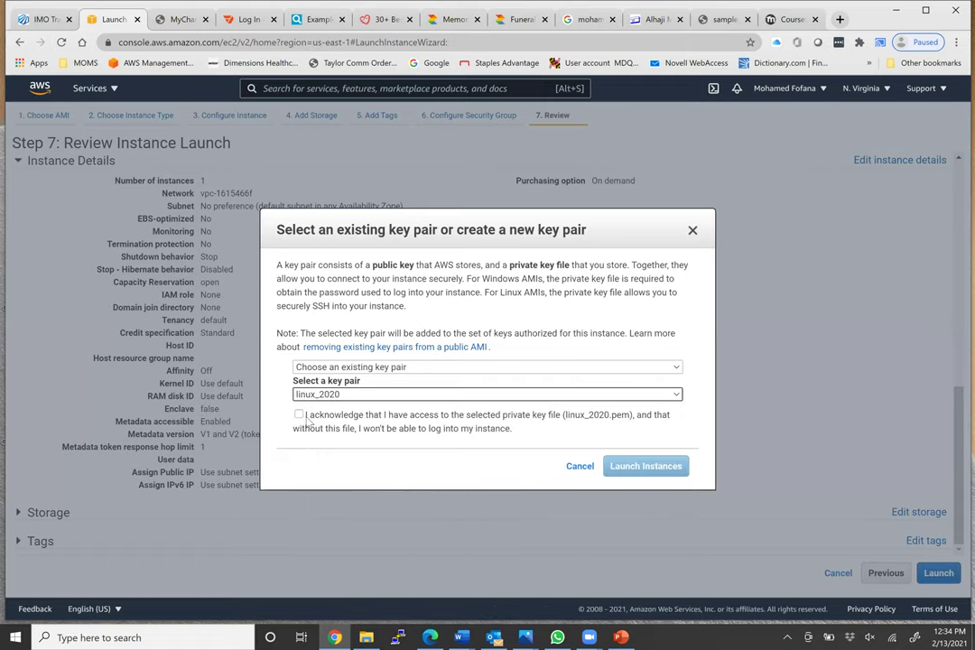
{"action": "left_click", "coordinate": [299, 416]}
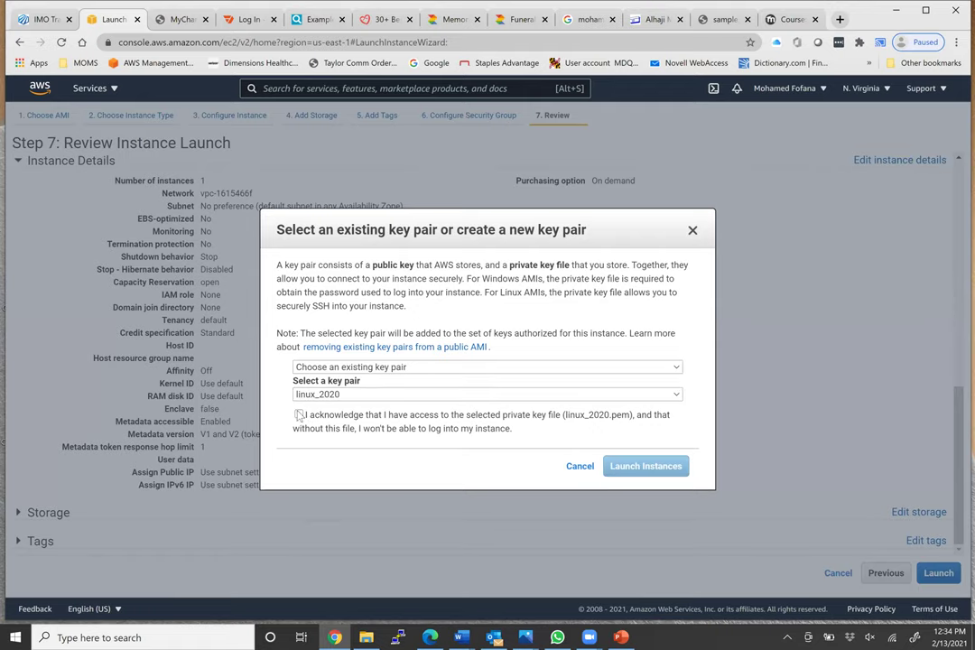
Launch the instance, confirm success in the launch log, and open the Instances list.
{"action": "left_click", "coordinate": [656, 468]}
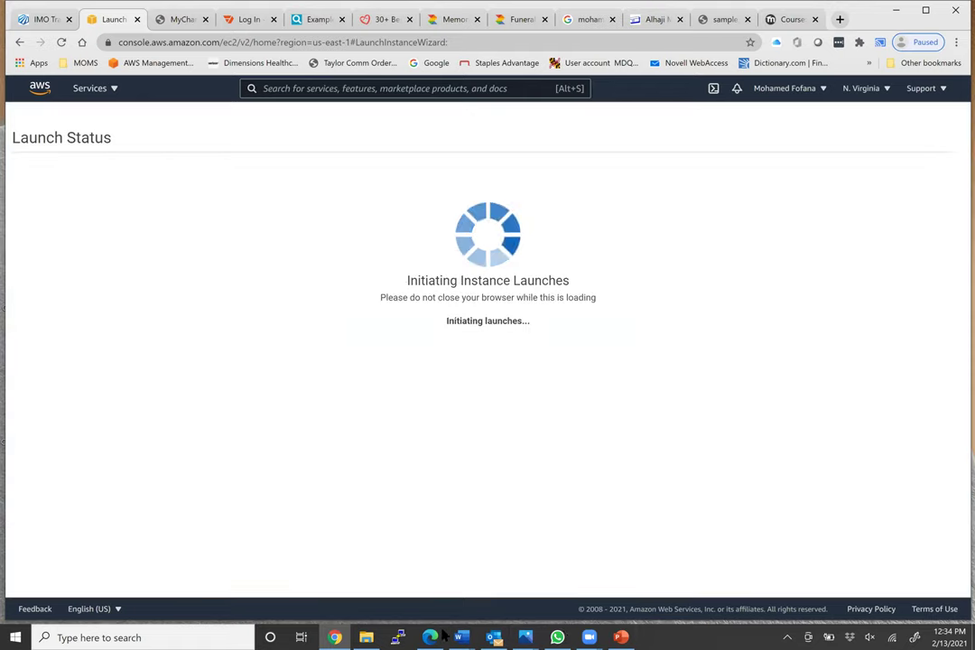
{"action": "mouse_move", "coordinate": [366, 638]}
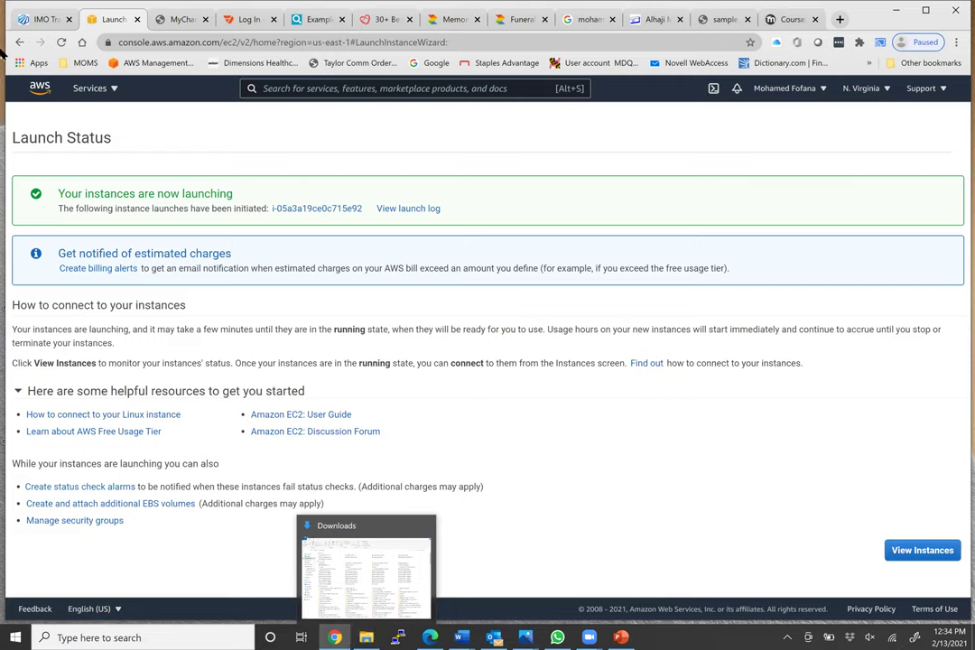
{"action": "left_click", "coordinate": [408, 208]}
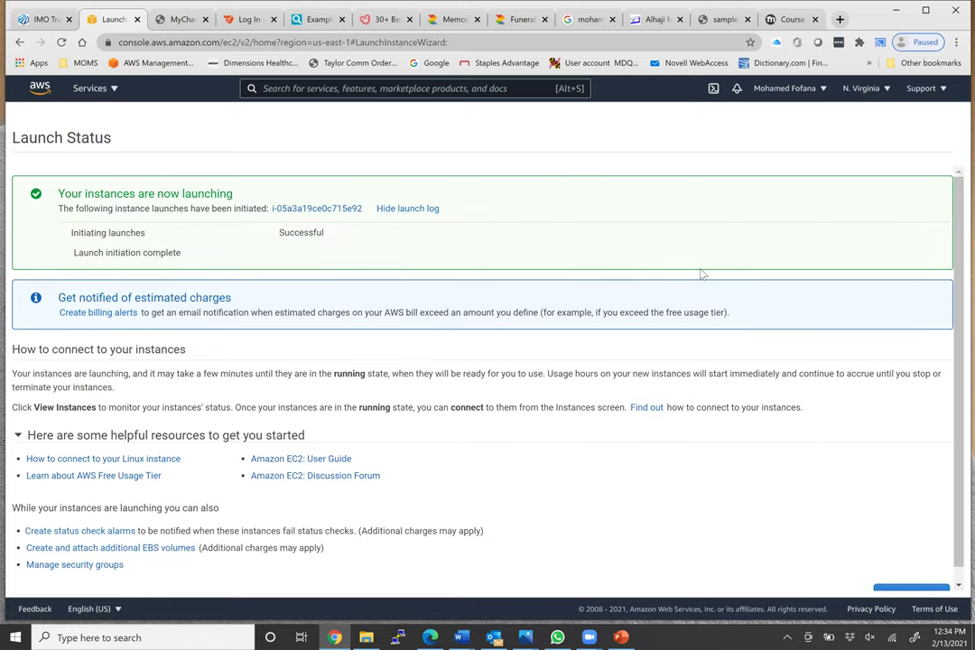
{"action": "scroll", "coordinate": [917, 341], "scroll_direction": "down", "scroll_amount": 1}
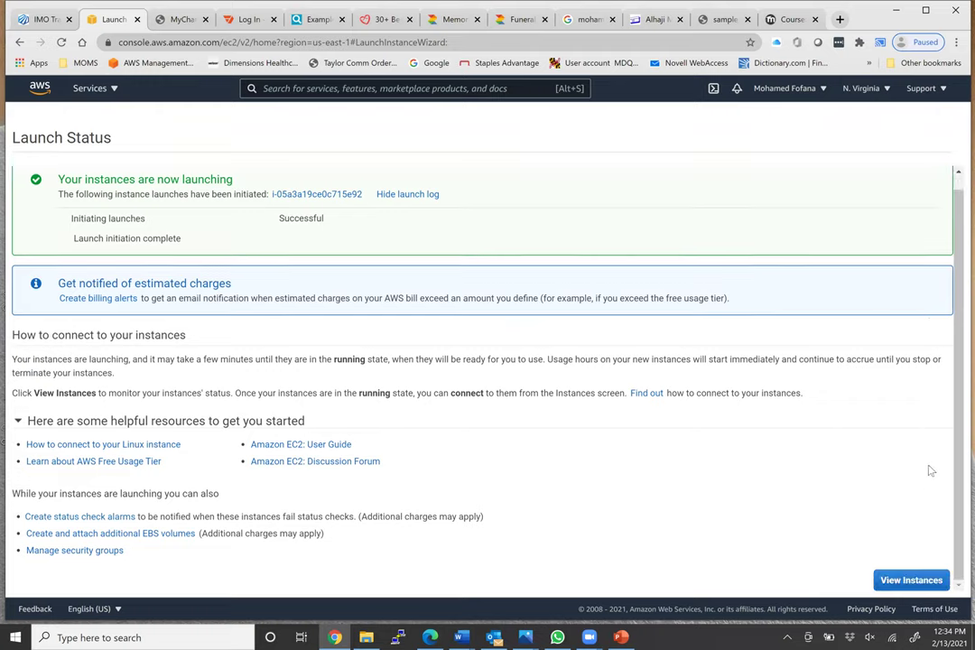
{"action": "left_click", "coordinate": [908, 582]}
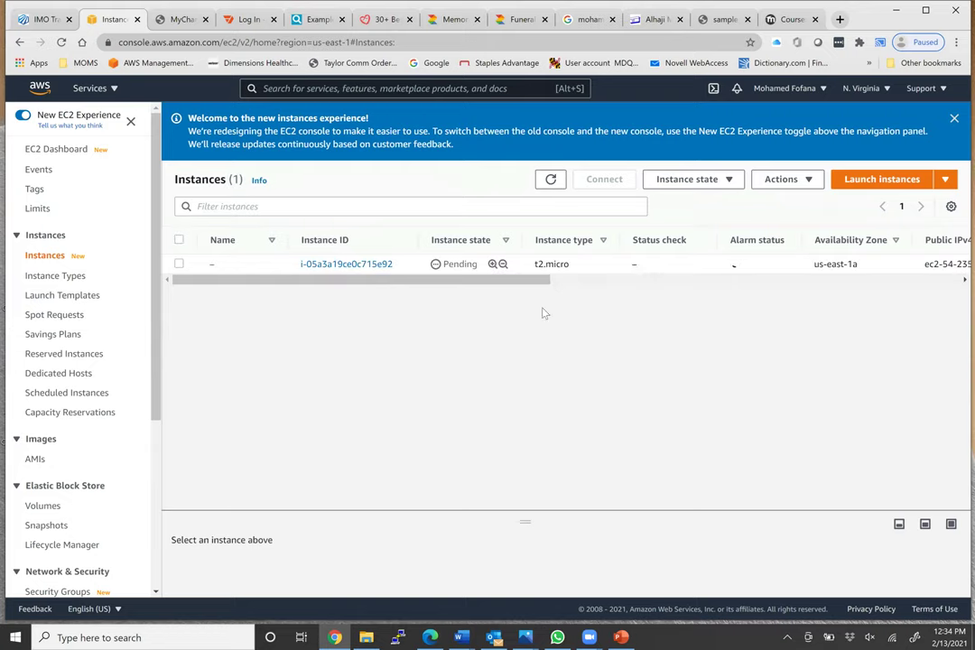
Close the welcome banner and scan the table for public IP 54.235.1.22, security group and key pair.
{"action": "scroll", "coordinate": [532, 288], "scroll_direction": "right", "scroll_amount": 5}
{"action": "scroll", "coordinate": [439, 279], "scroll_direction": "left", "scroll_amount": 5}
{"action": "scroll", "coordinate": [584, 283], "scroll_direction": "right", "scroll_amount": 1}
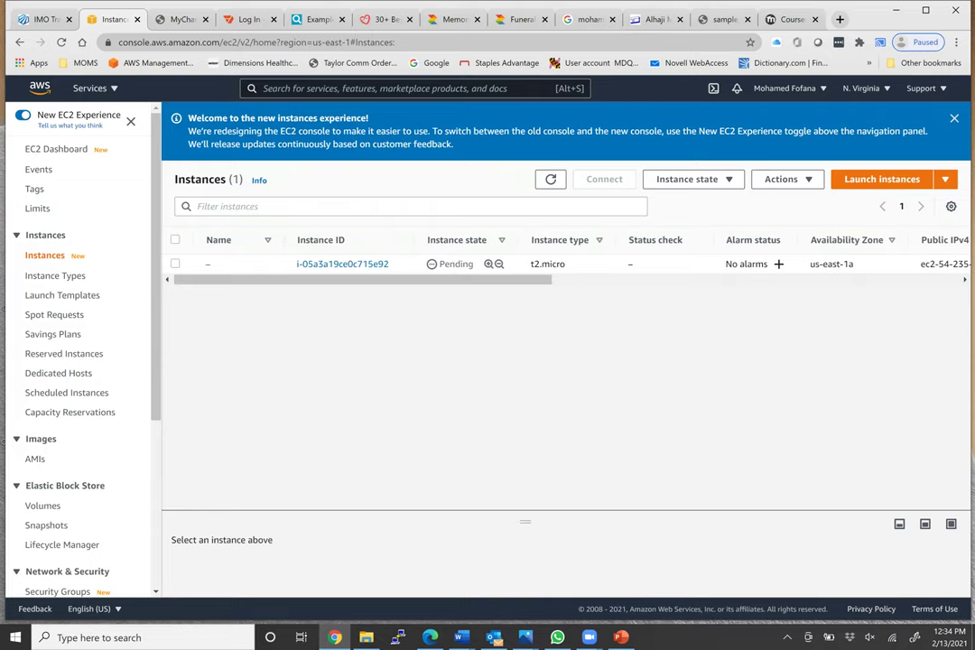
{"action": "left_click", "coordinate": [953, 118]}
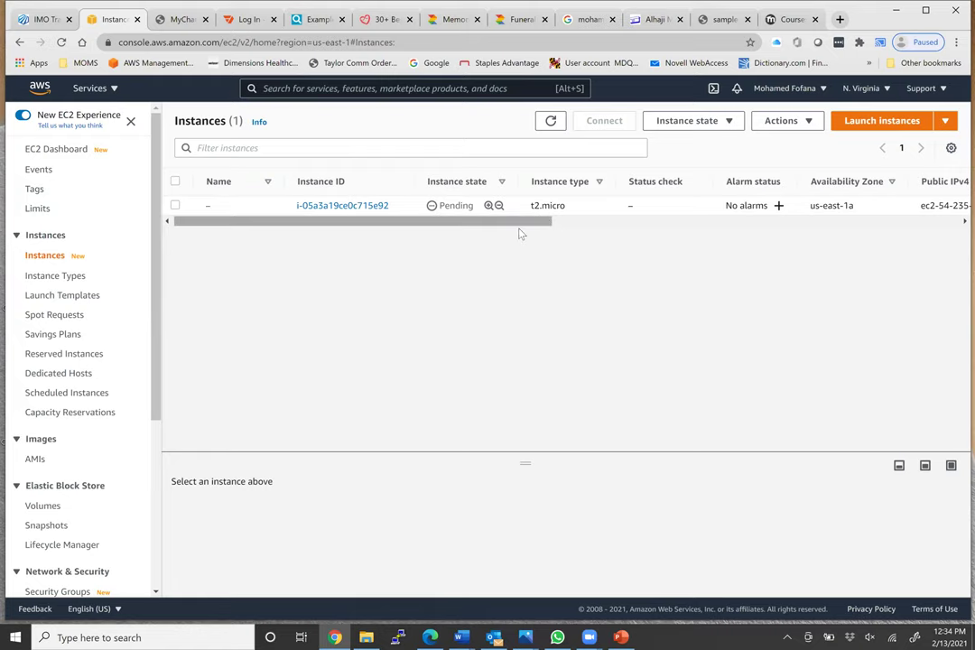
{"action": "scroll", "coordinate": [520, 224], "scroll_direction": "left", "scroll_amount": 1}
{"action": "scroll", "coordinate": [695, 229], "scroll_direction": "right", "scroll_amount": 5}
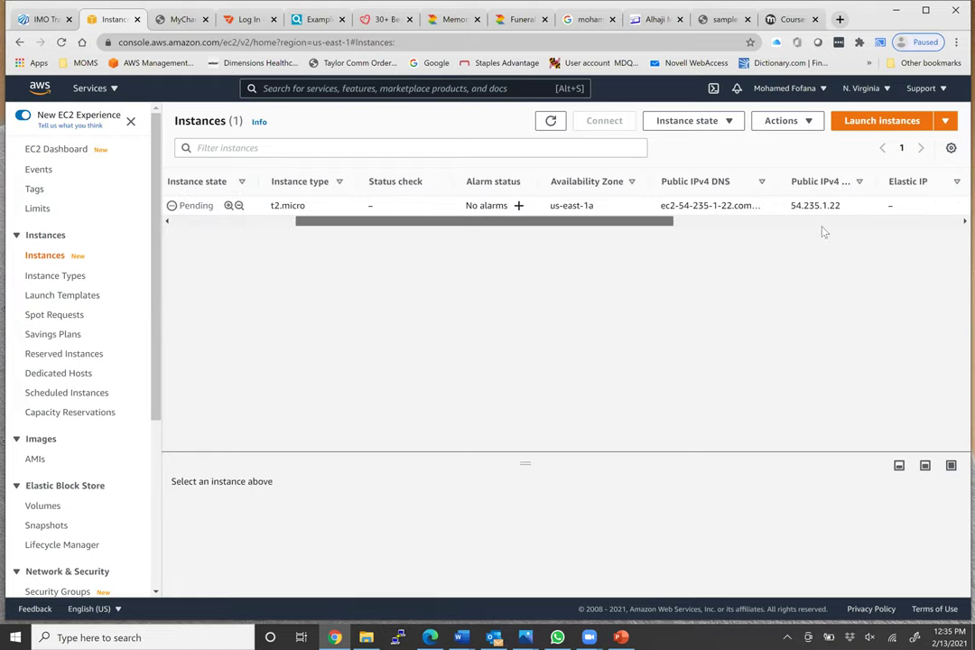
{"action": "scroll", "coordinate": [936, 231], "scroll_direction": "right", "scroll_amount": 10}
{"action": "scroll", "coordinate": [660, 255], "scroll_direction": "right", "scroll_amount": 2}
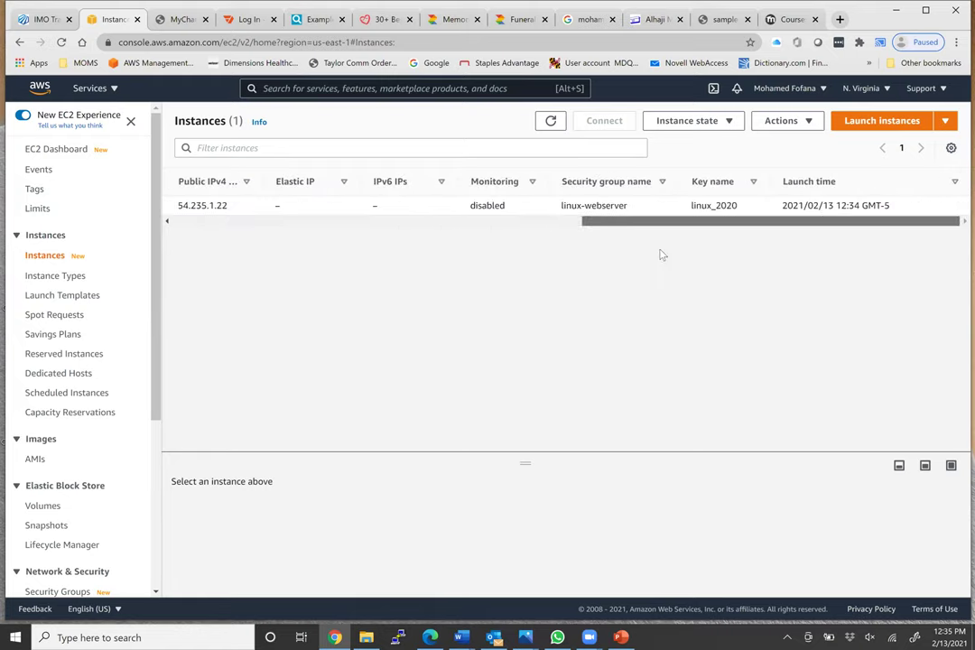
{"action": "scroll", "coordinate": [660, 254], "scroll_direction": "left", "scroll_amount": 16}
{"action": "scroll", "coordinate": [361, 209], "scroll_direction": "left", "scroll_amount": 1}
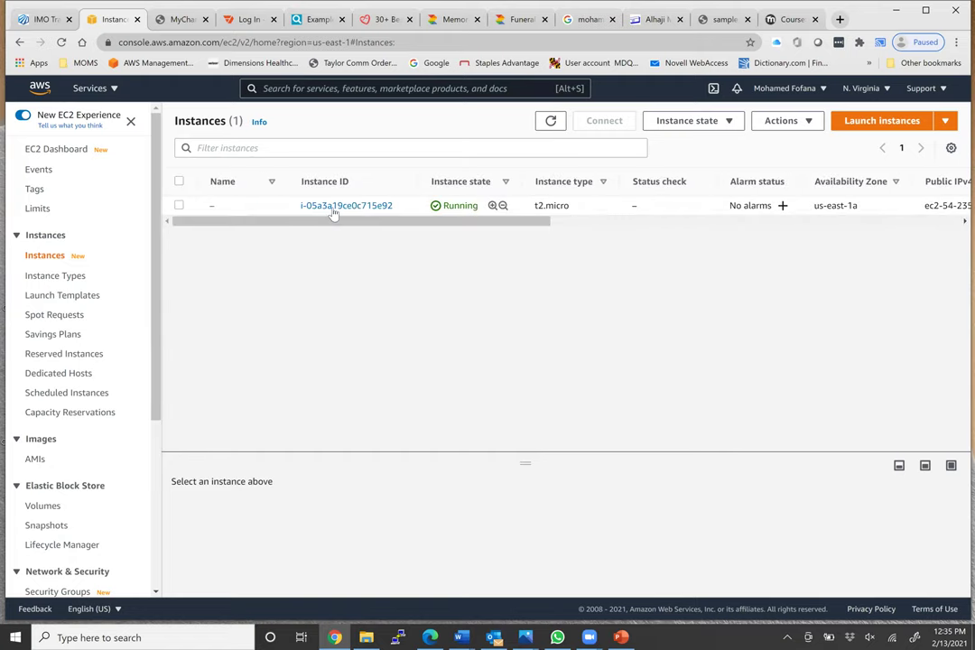
Open the new instance's summary and select its public IPv4 address 54.235.1.22.
{"action": "left_click", "coordinate": [334, 208]}
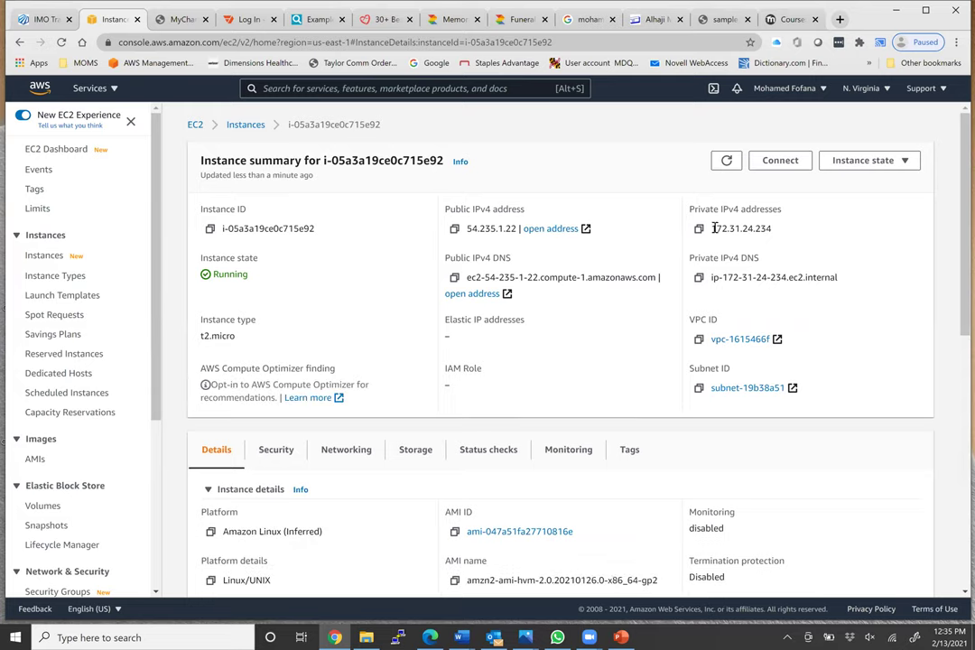
{"action": "left_click_drag", "start_coordinate": [712, 229], "coordinate": [781, 232]}
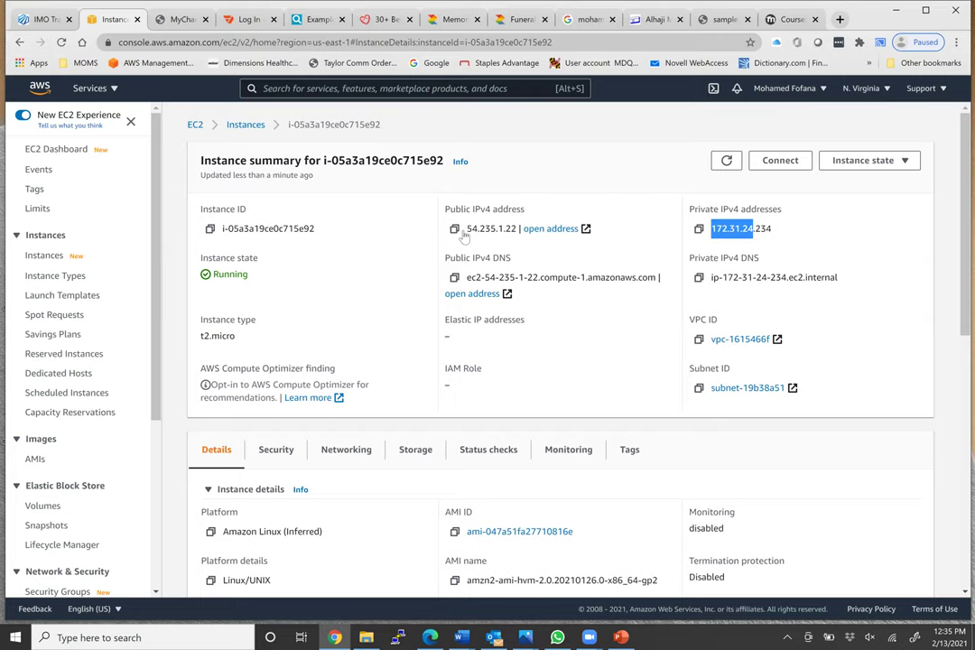
{"action": "left_click_drag", "start_coordinate": [519, 229], "coordinate": [466, 228]}
{"action": "key", "text": "ctrl+c"}
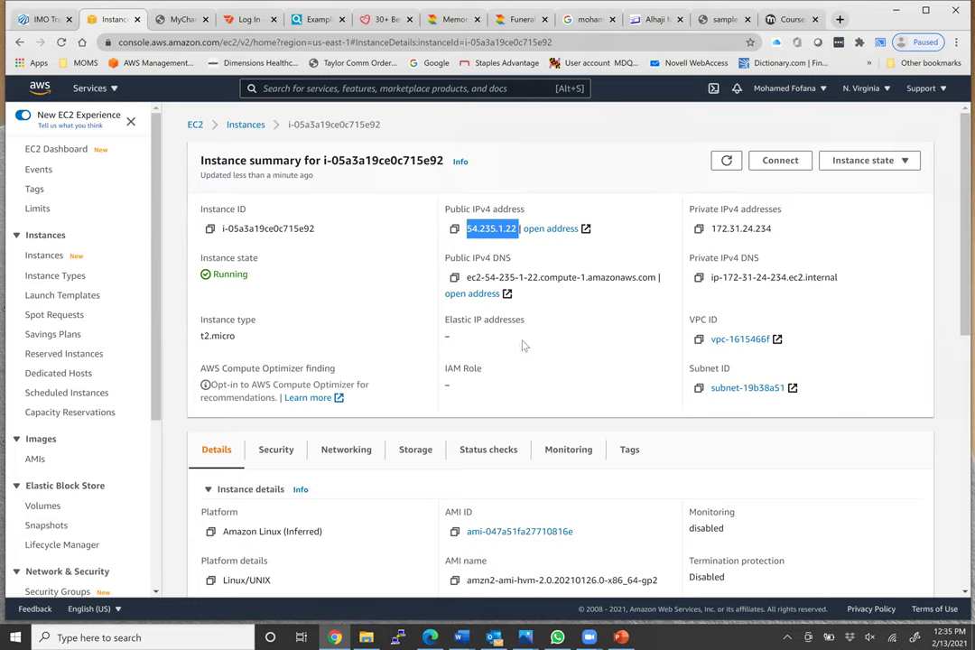
{"action": "scroll", "coordinate": [499, 406], "scroll_direction": "down", "scroll_amount": 2}
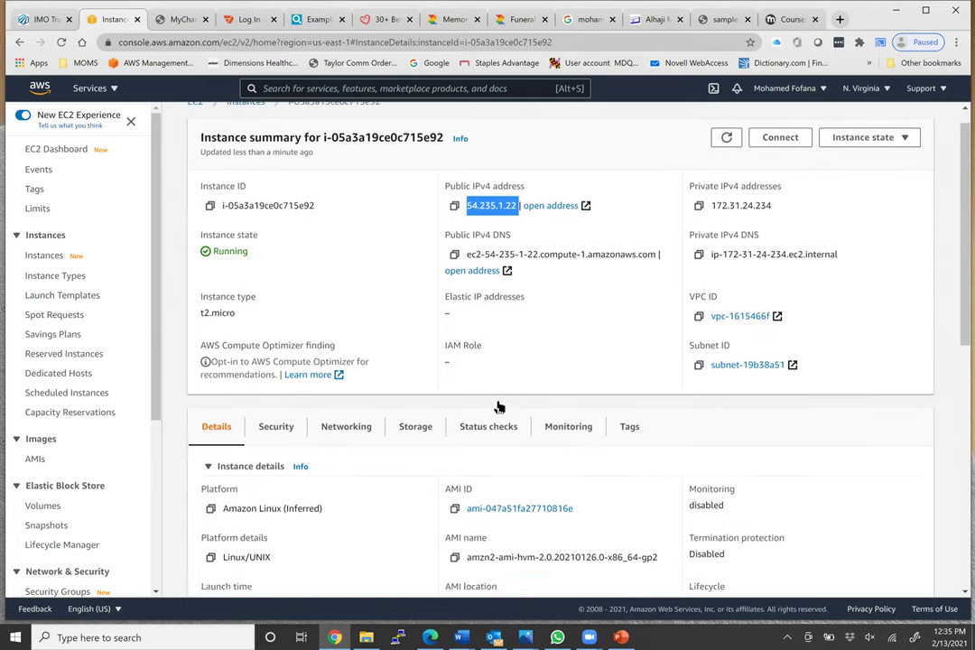
{"action": "scroll", "coordinate": [498, 407], "scroll_direction": "up", "scroll_amount": 2}
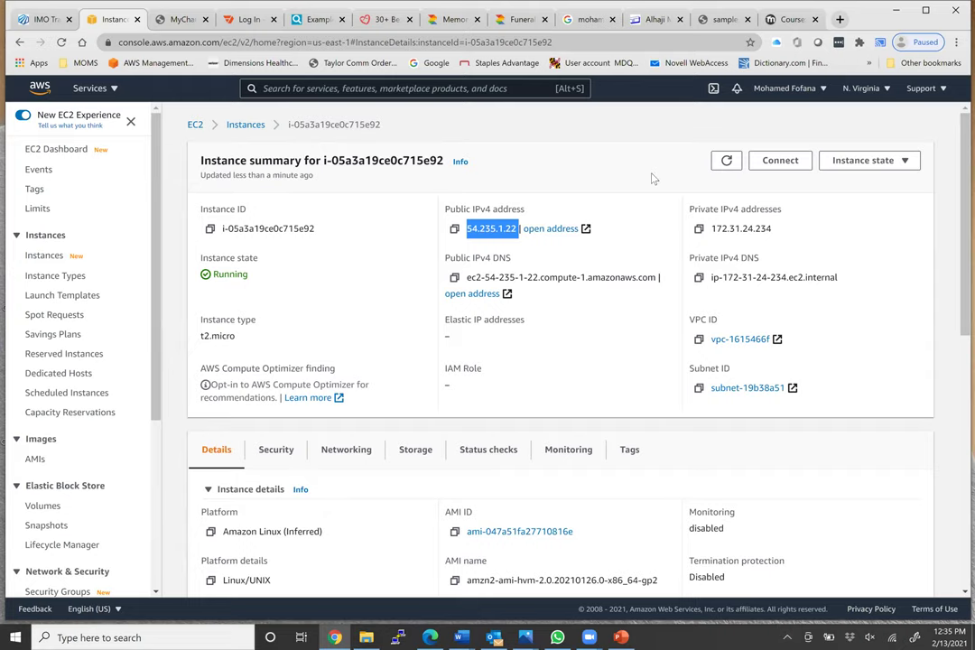
{"action": "scroll", "coordinate": [513, 412], "scroll_direction": "down", "scroll_amount": 1}
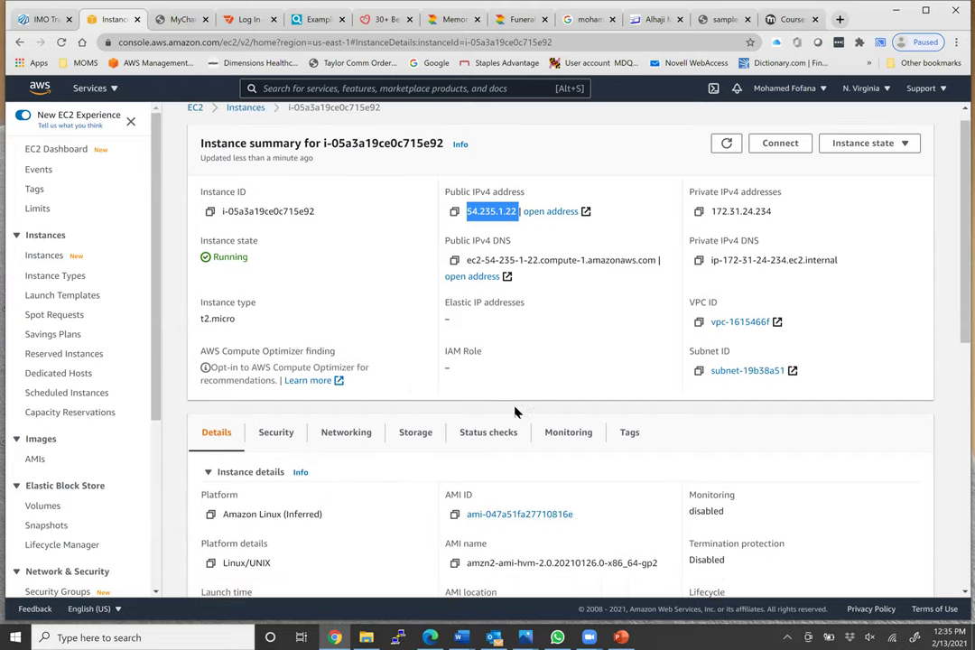
{"action": "scroll", "coordinate": [514, 411], "scroll_direction": "down", "scroll_amount": 1}
{"action": "scroll", "coordinate": [623, 316], "scroll_direction": "up", "scroll_amount": 1}
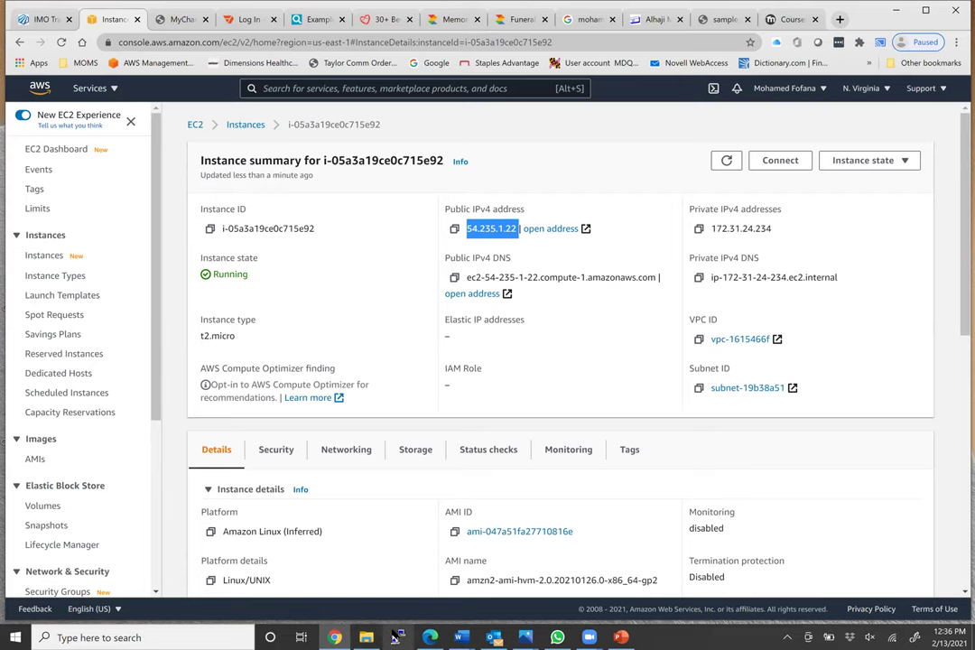
Launch PuTTY with 54.235.1.22 pasted as the host name.
{"action": "left_click", "coordinate": [395, 637]}
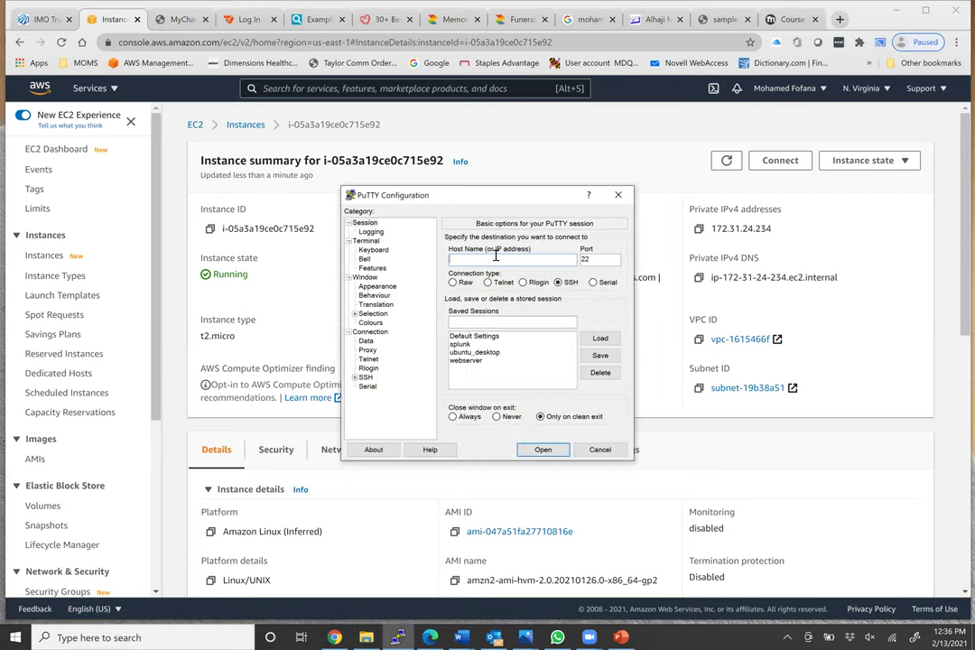
{"action": "key", "text": "ctrl+v"}
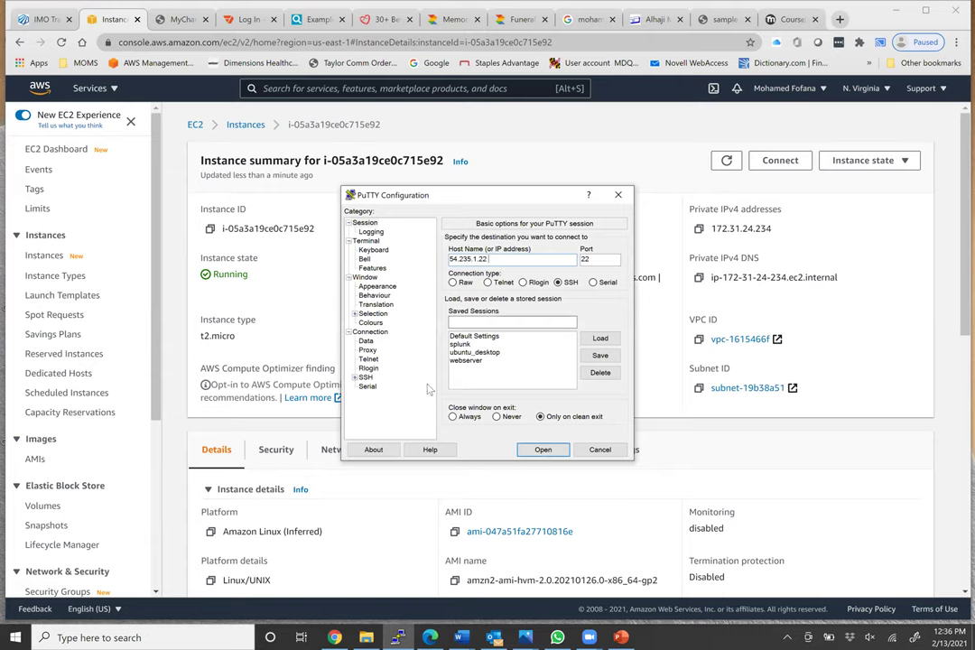
{"action": "left_click", "coordinate": [365, 378]}
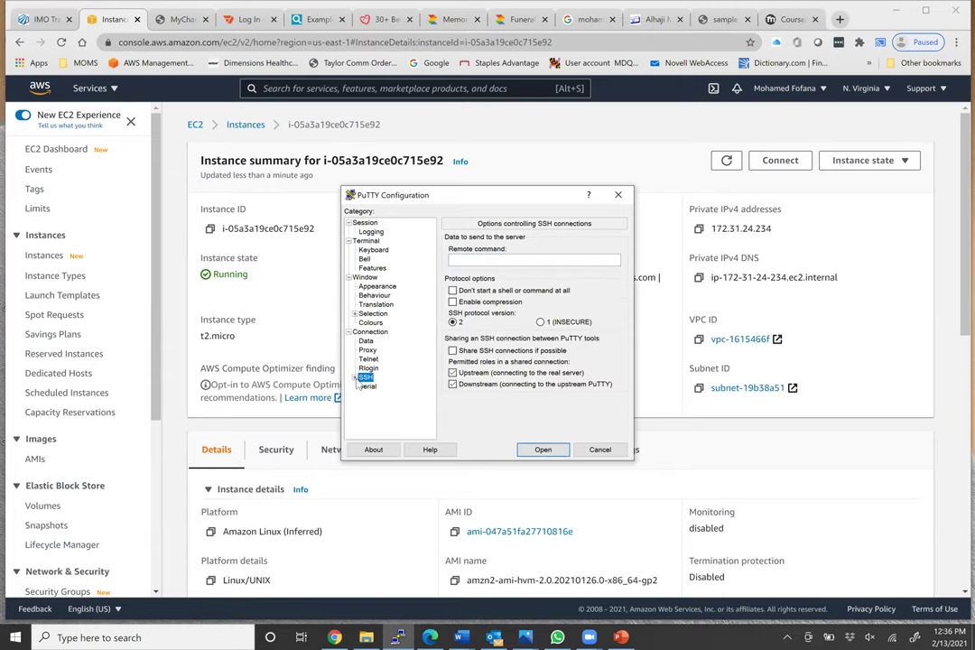
{"action": "left_click", "coordinate": [355, 378]}
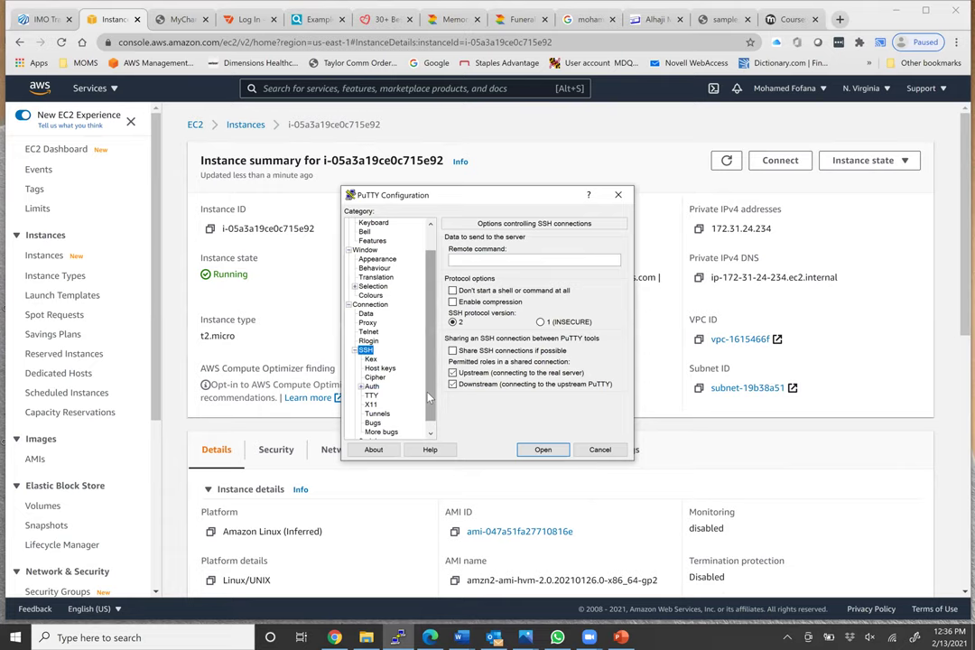
{"action": "left_click", "coordinate": [371, 386]}
Use Downloads\linux_2020.ppk as the SSH private key and open the connection.
{"action": "left_click", "coordinate": [598, 367]}
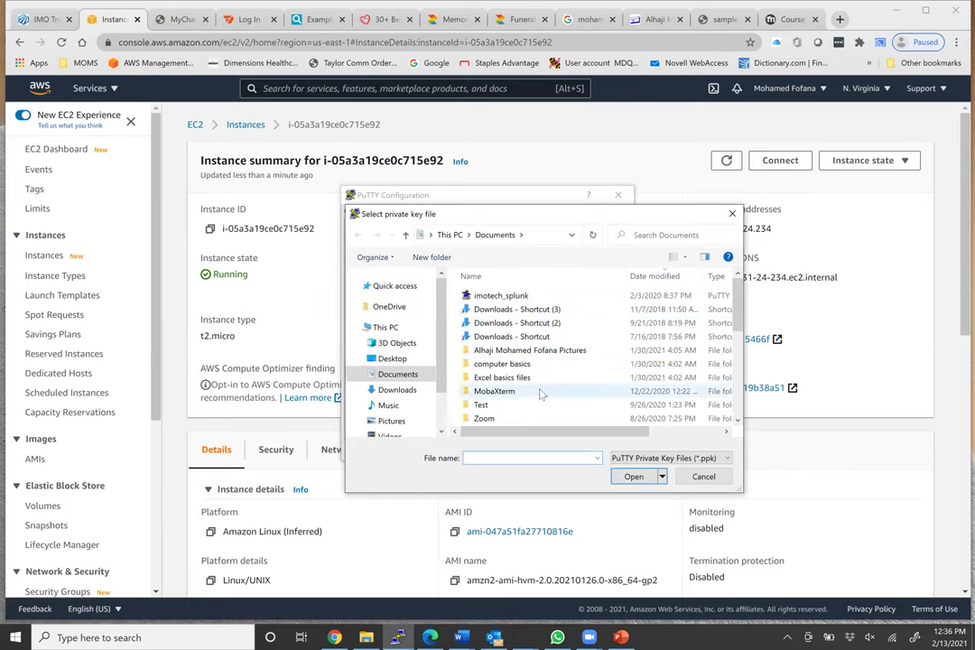
{"action": "scroll", "coordinate": [540, 390], "scroll_direction": "down", "scroll_amount": 3}
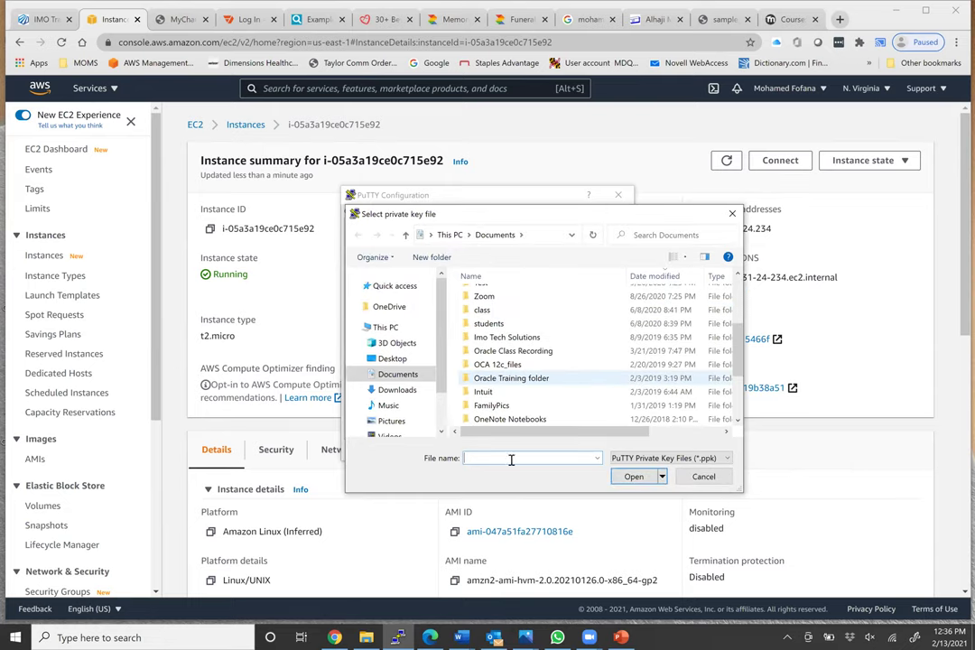
{"action": "scroll", "coordinate": [511, 459], "scroll_direction": "down", "scroll_amount": 2}
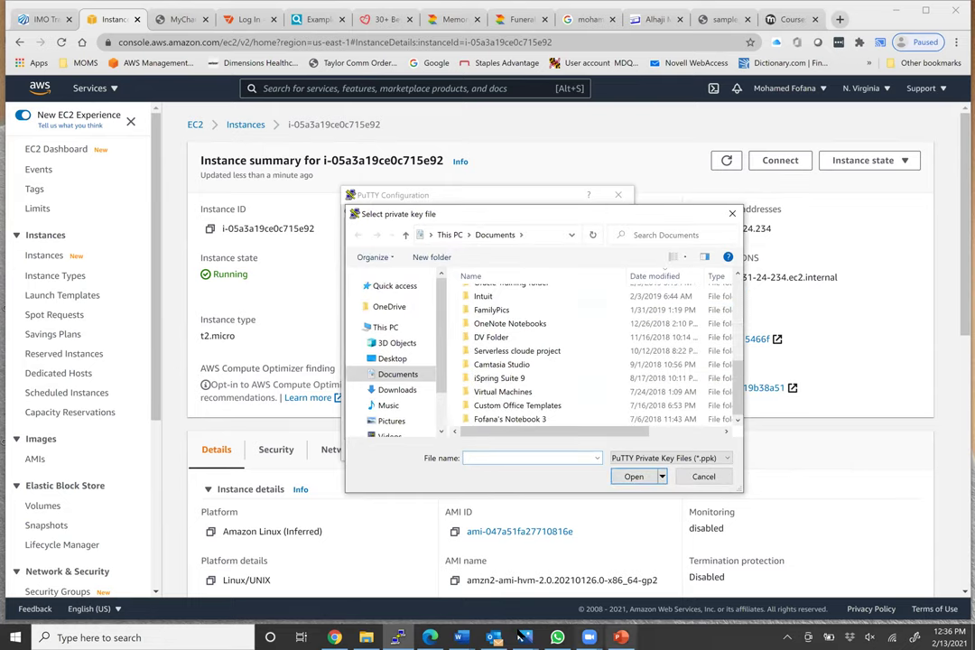
{"action": "type", "text": "lin"}
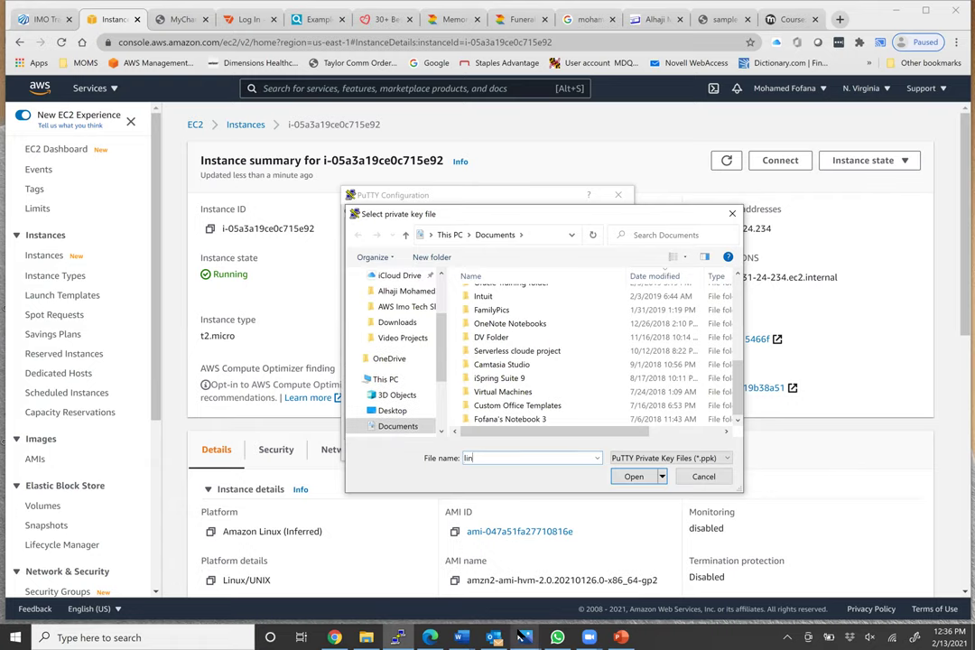
{"action": "key", "text": "BackSpace"}
{"action": "key", "text": "BackSpace"}
{"action": "key", "text": "BackSpace"}
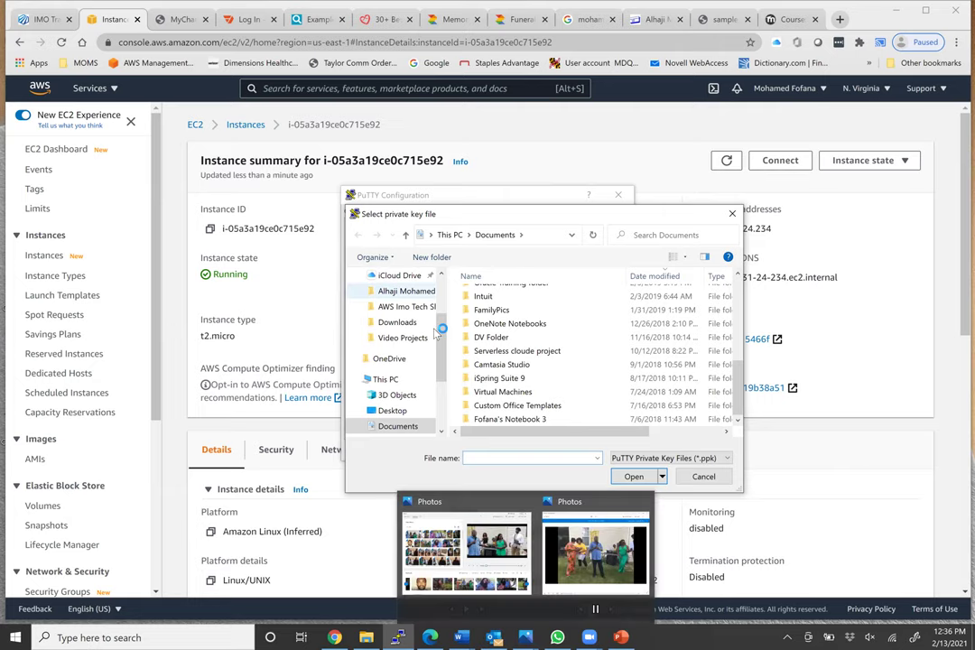
{"action": "scroll", "coordinate": [397, 334], "scroll_direction": "down", "scroll_amount": 2}
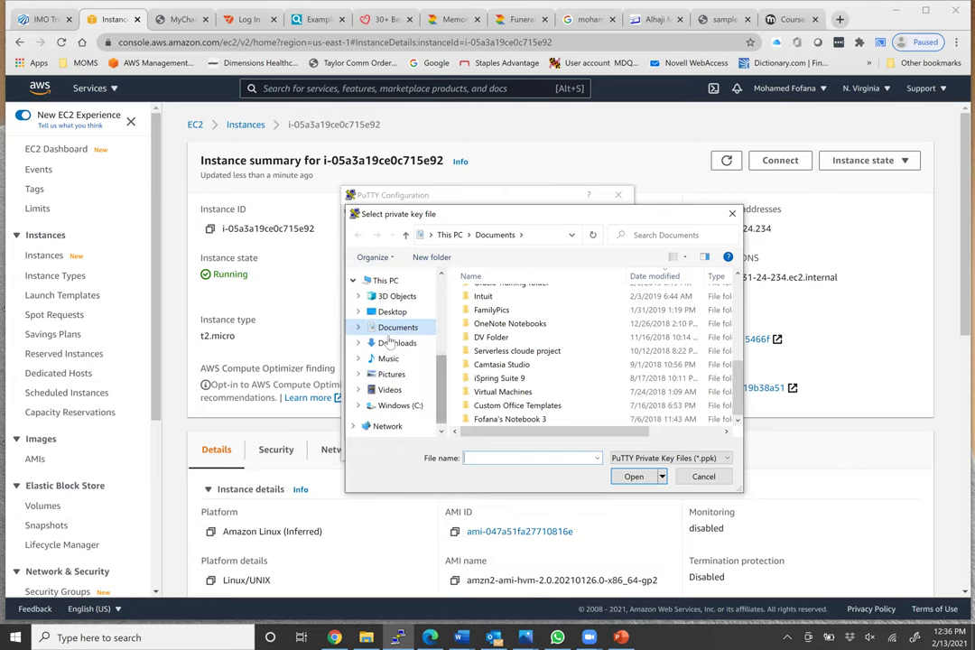
{"action": "left_click", "coordinate": [429, 339]}
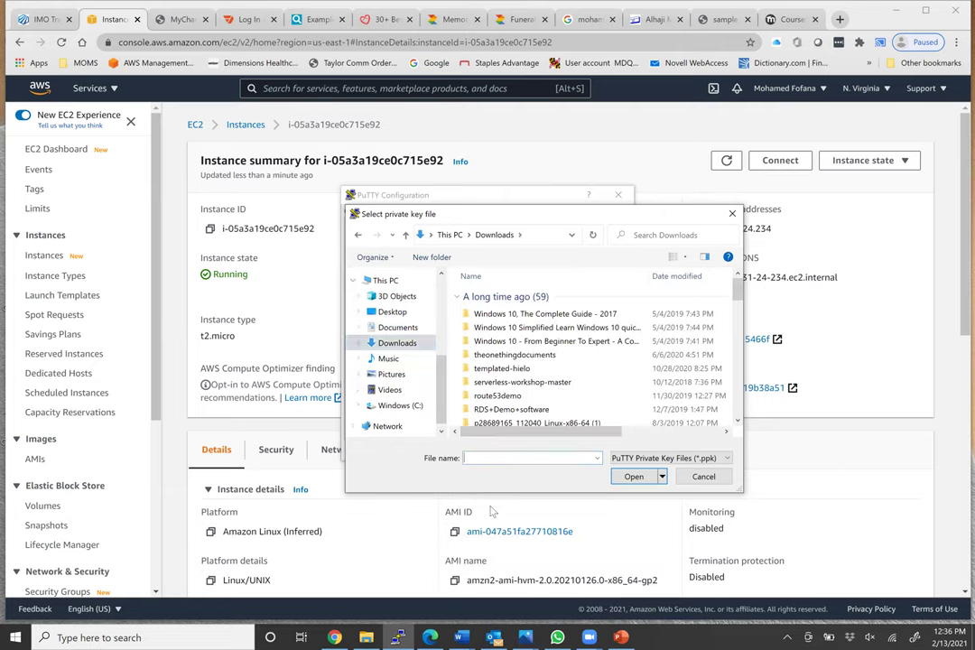
{"action": "type", "text": "lin"}
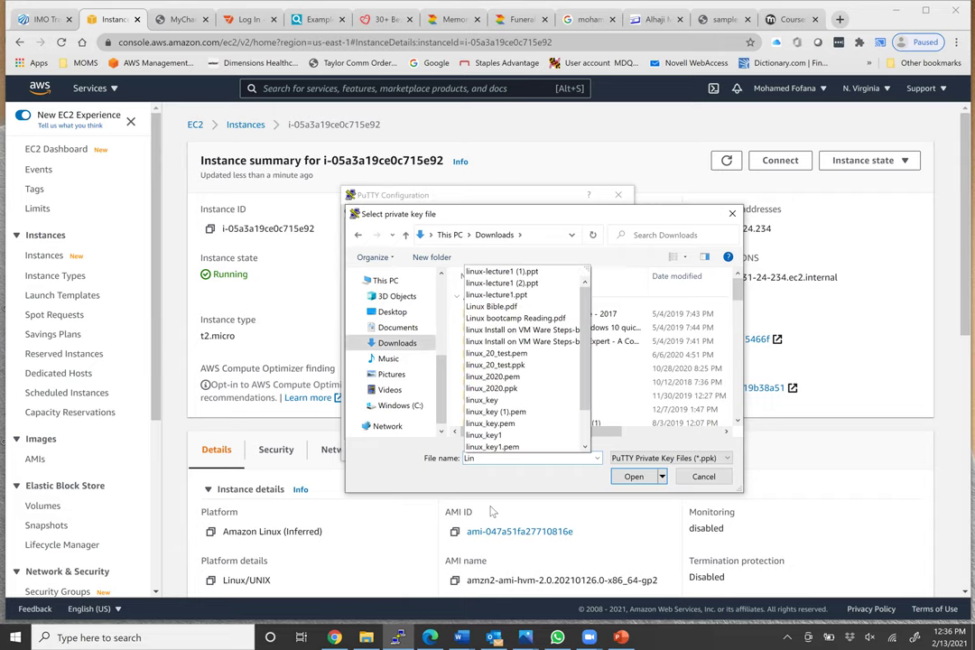
{"action": "left_click", "coordinate": [519, 389]}
{"action": "left_click", "coordinate": [634, 477]}
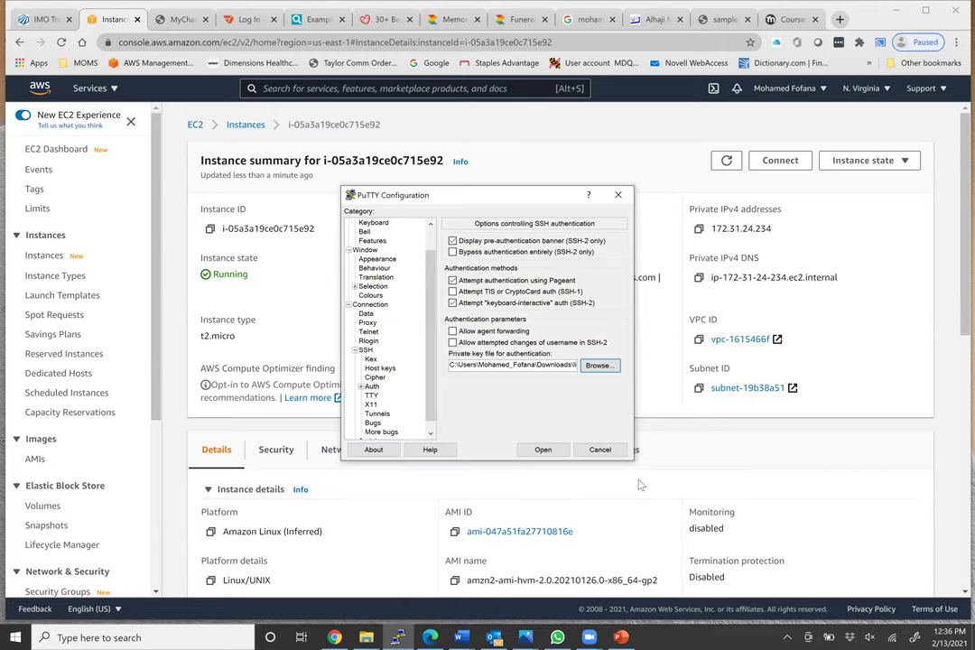
{"action": "left_click", "coordinate": [542, 450]}
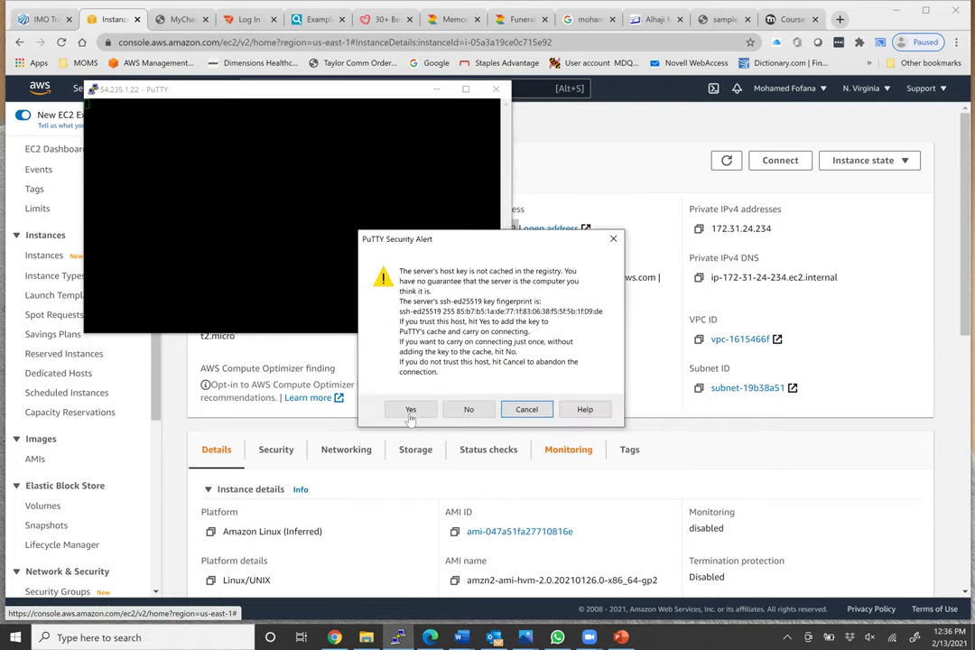
Trust the server's host key and log in as ec2-user.
{"action": "left_click", "coordinate": [411, 410]}
{"action": "type", "text": "ec"}
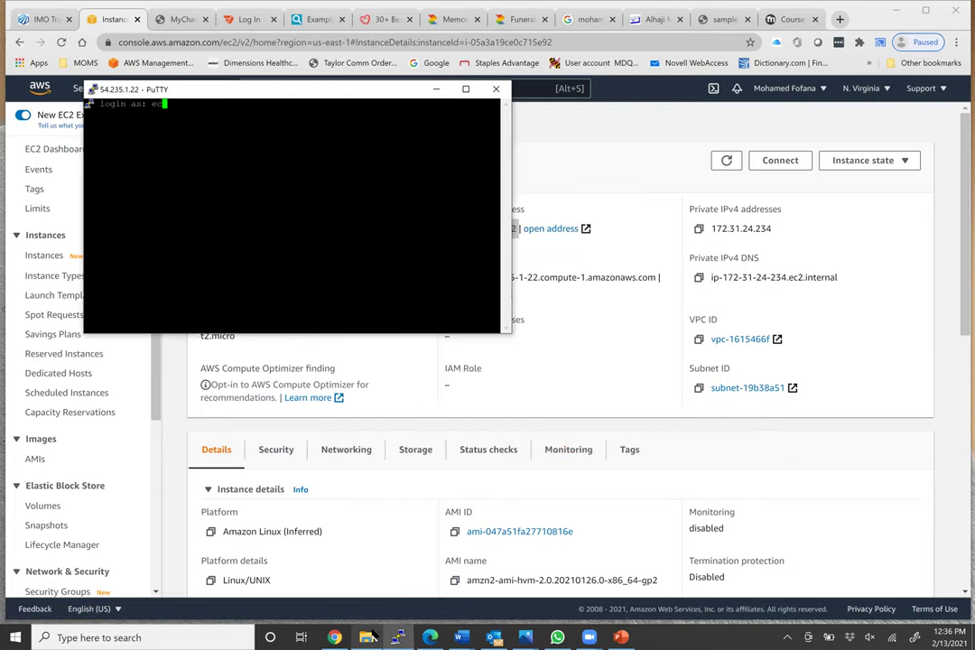
{"action": "type", "text": "2-user"}
{"action": "key", "text": "Return"}
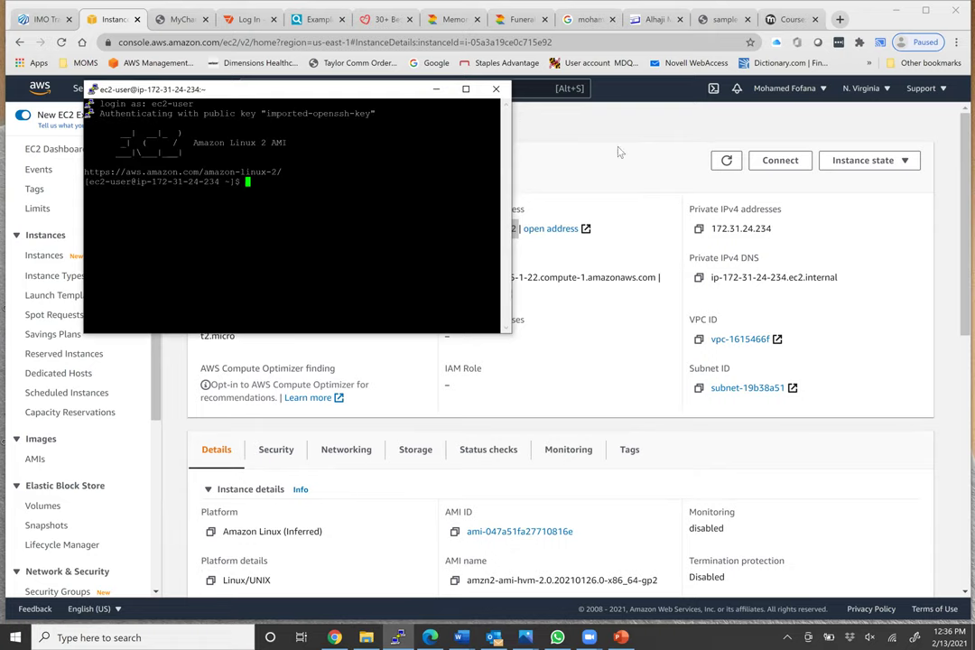
{"action": "left_click", "coordinate": [514, 217]}
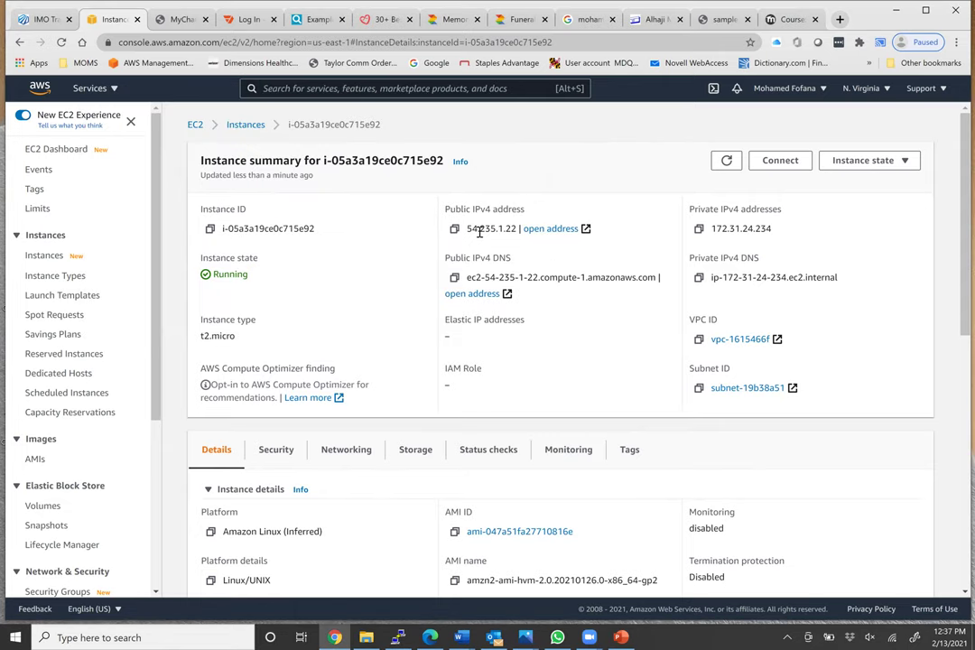
Maximize and restore the PuTTY window, minimize it, then reselect the public IPv4 54.235.1.22.
{"action": "left_click", "coordinate": [399, 636]}
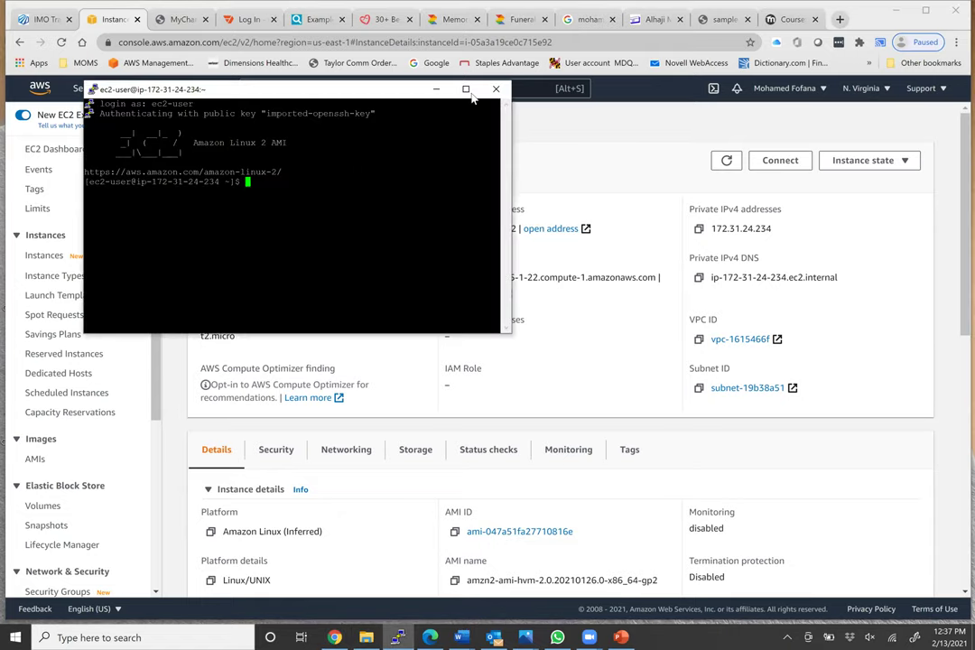
{"action": "left_click", "coordinate": [467, 89]}
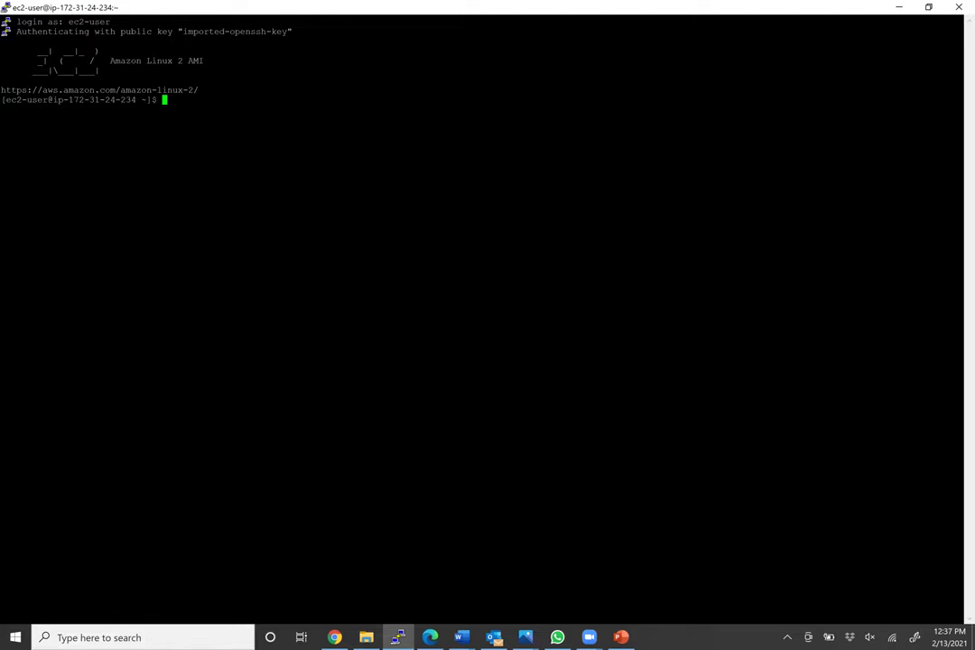
{"action": "key", "text": "super+Down"}
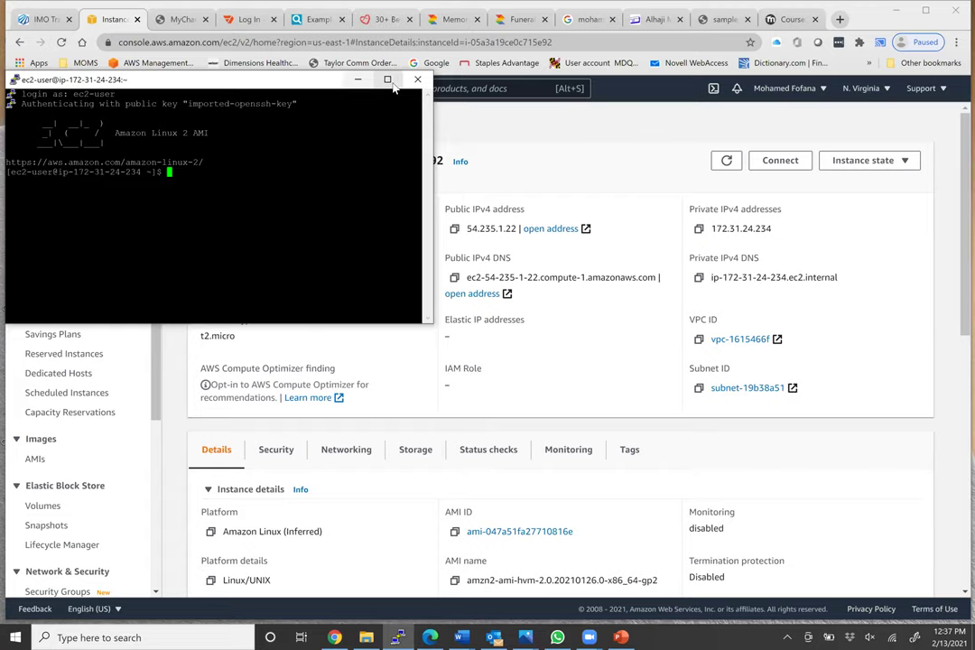
{"action": "left_click", "coordinate": [388, 80]}
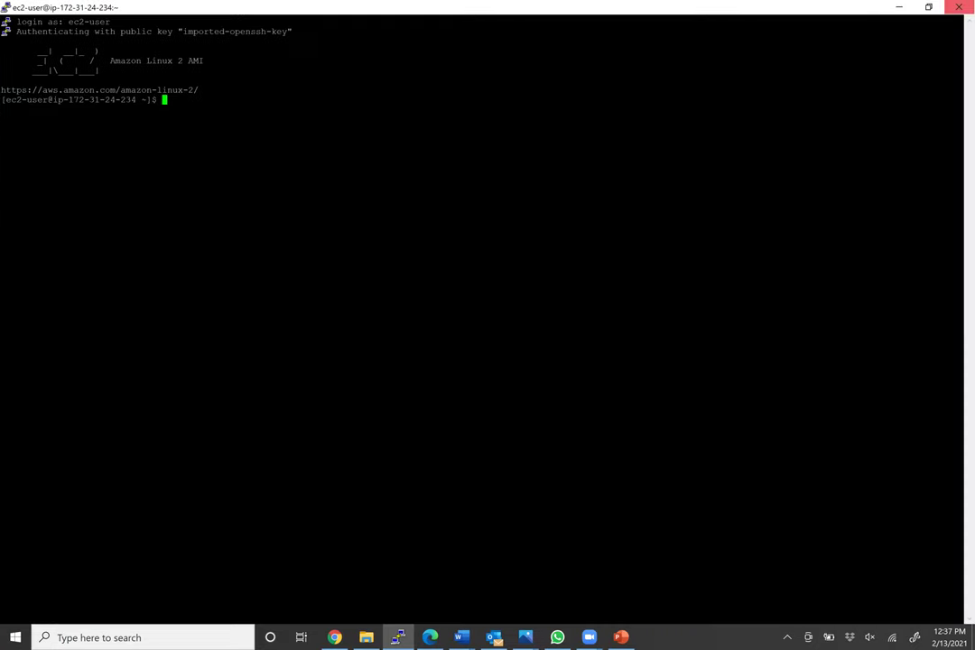
{"action": "key", "text": "super+Down"}
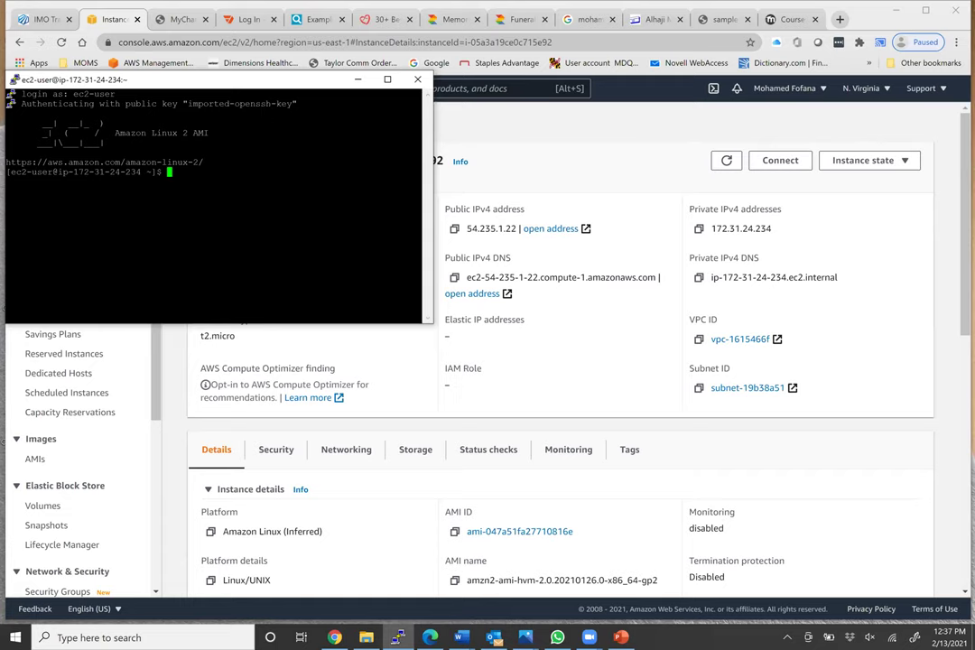
{"action": "key", "text": "super+Down"}
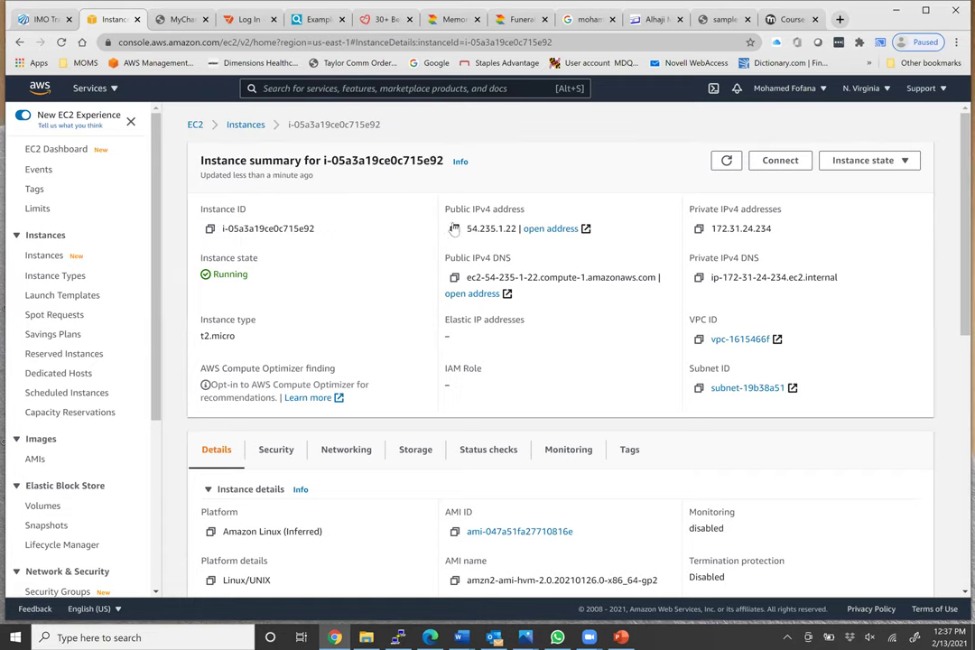
{"action": "left_click_drag", "start_coordinate": [466, 229], "coordinate": [515, 227]}
{"action": "key", "text": "ctrl+c"}
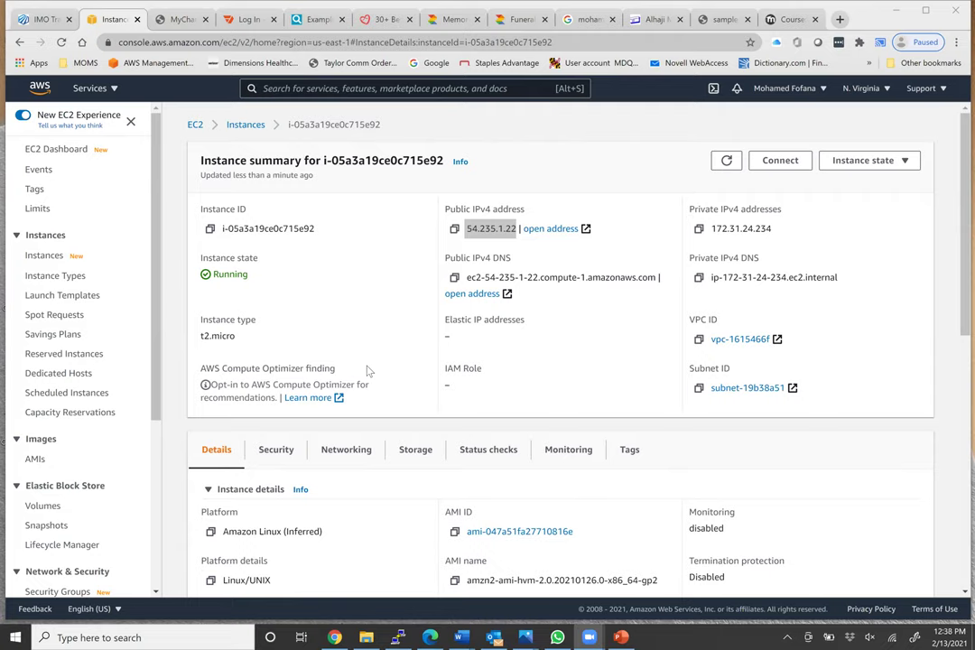
Load 54.235.1.22 in a Chrome tab, reload after the refusal, and return to the EC2 page.
{"action": "left_click", "coordinate": [176, 20]}
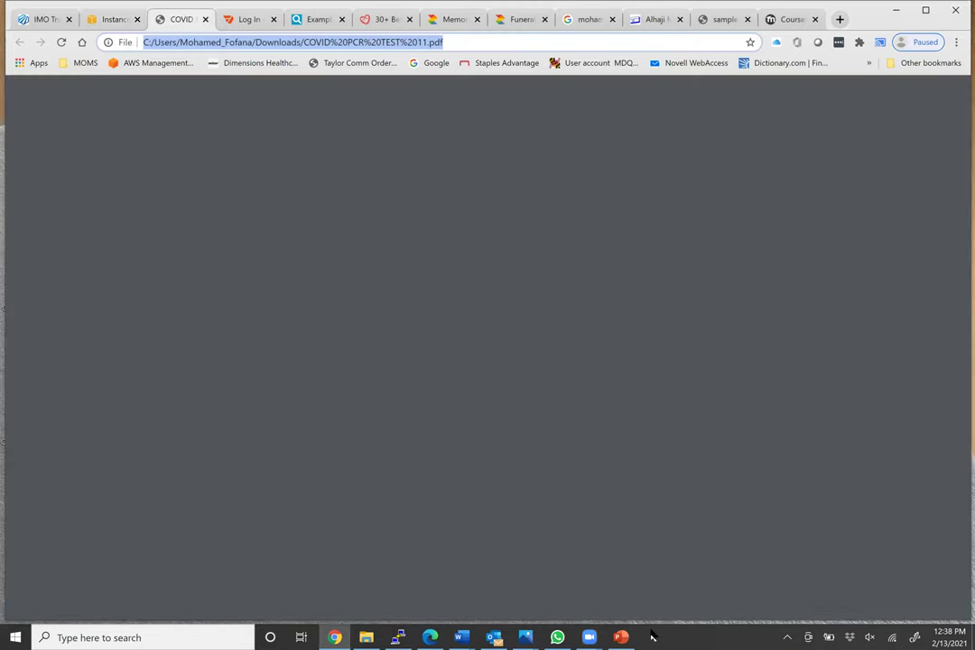
{"action": "key", "text": "ctrl+v"}
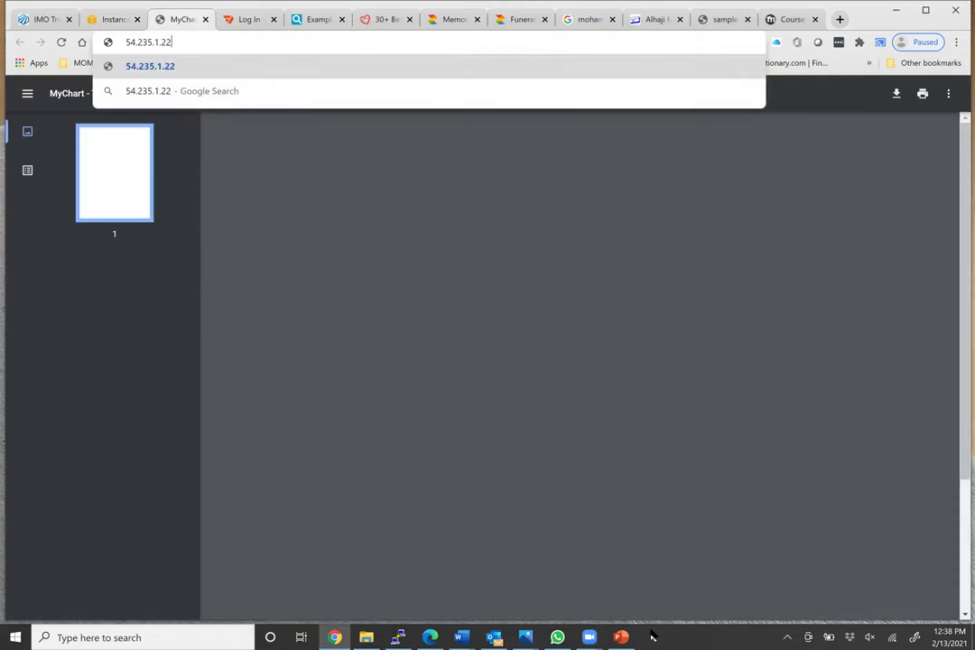
{"action": "key", "text": "Return"}
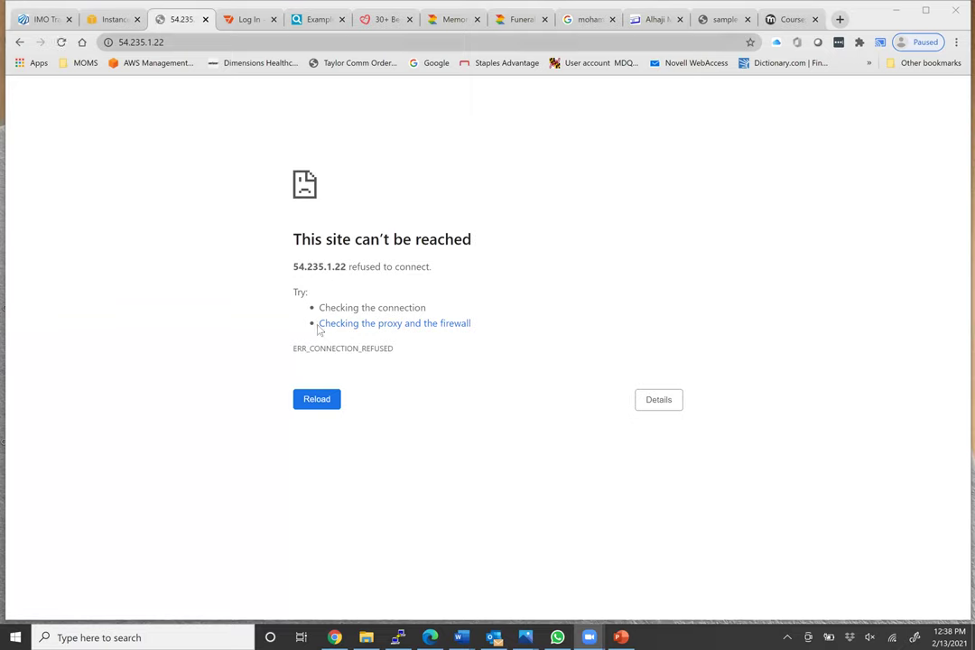
{"action": "key", "text": "F5"}
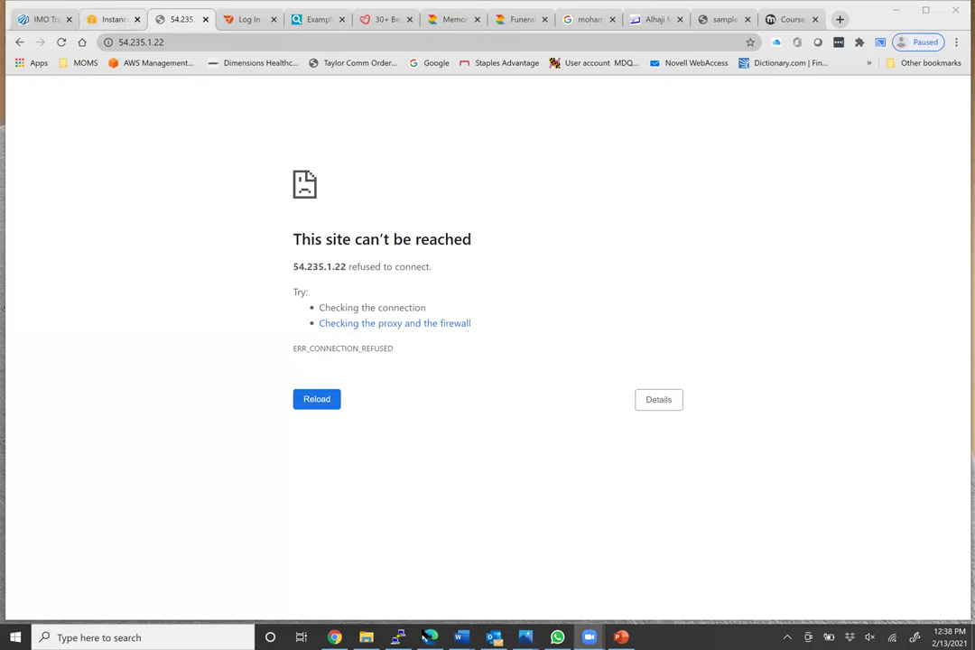
{"action": "key", "text": "ctrl+shift+Tab"}
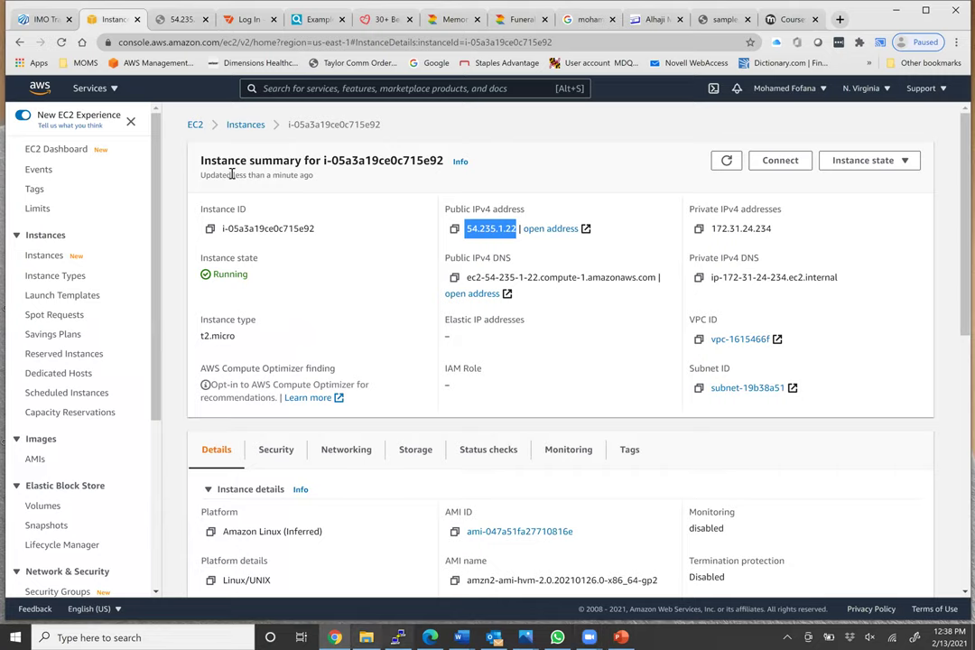
{"action": "left_click", "coordinate": [397, 637]}
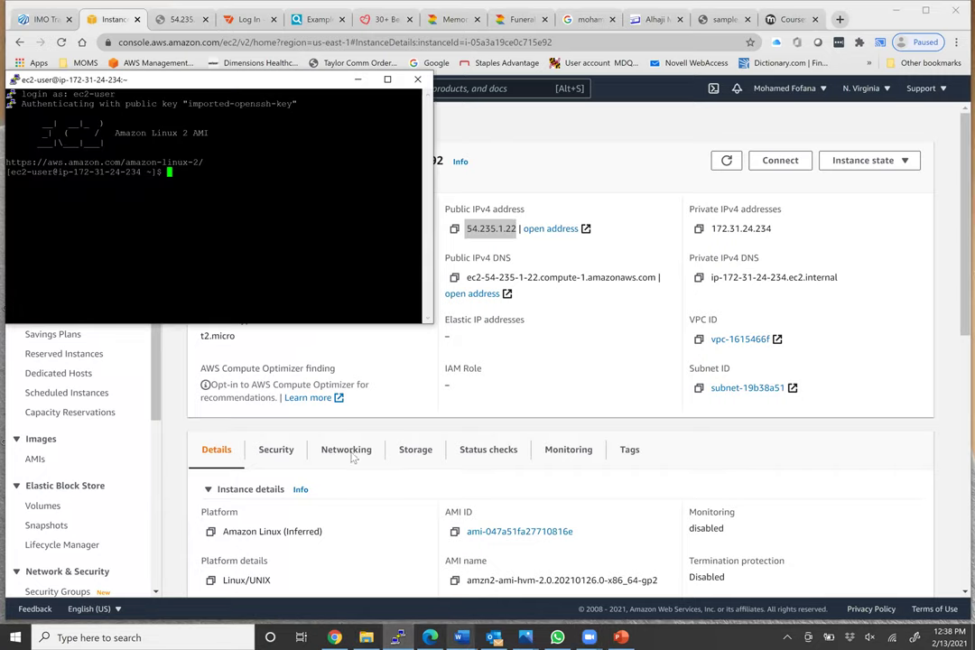
Search Downloads for 'website' and open simple website (6).txt.
{"action": "key", "text": "super+e"}
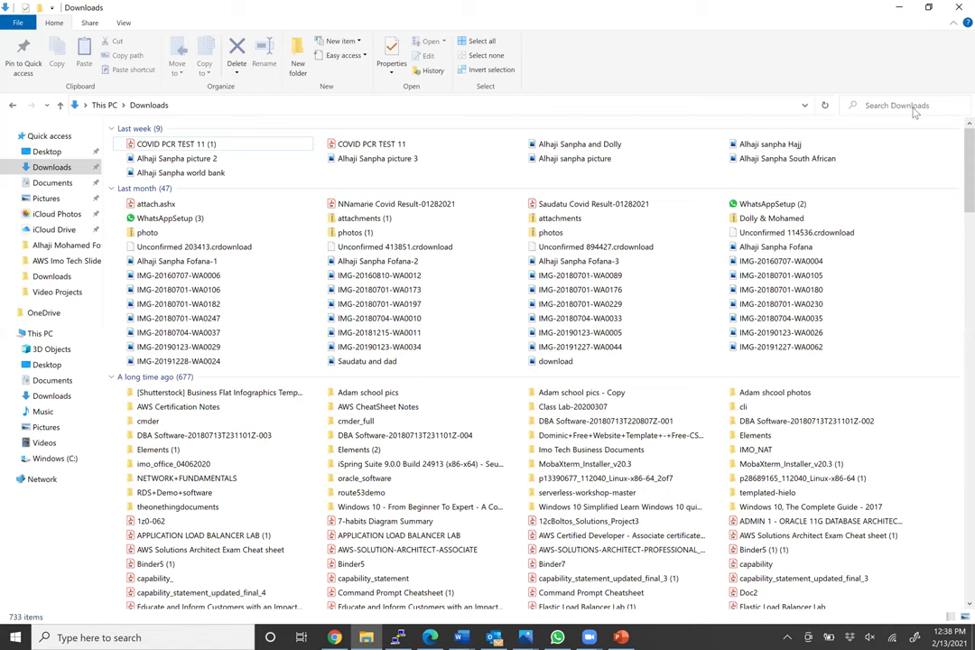
{"action": "left_click", "coordinate": [912, 107]}
{"action": "type", "text": "web"}
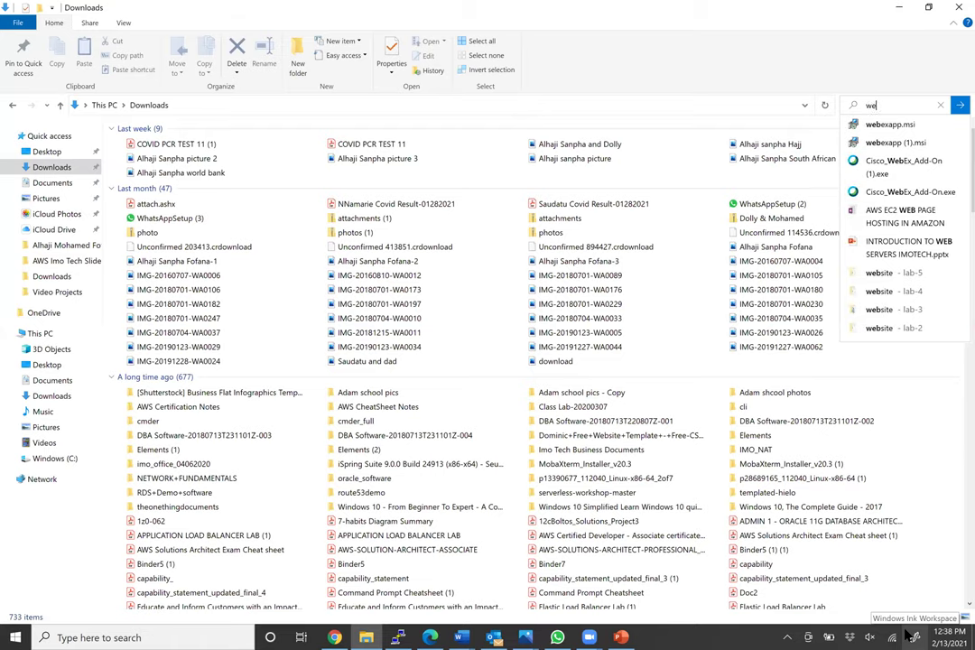
{"action": "key", "text": "BackSpace"}
{"action": "key", "text": "BackSpace"}
{"action": "key", "text": "BackSpace"}
{"action": "type", "text": "email"}
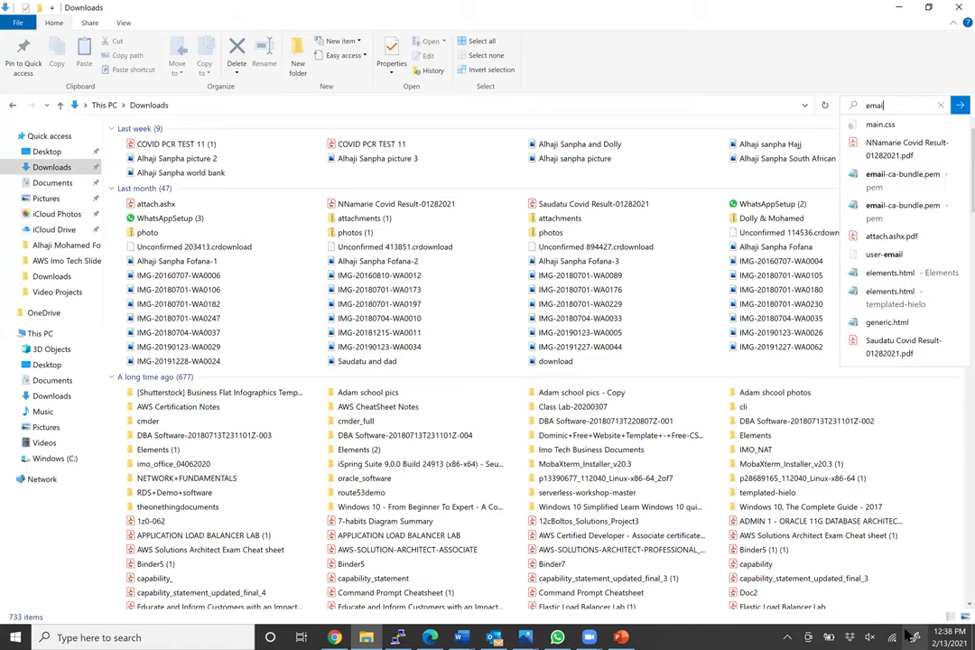
{"action": "key", "text": "BackSpace"}
{"action": "key", "text": "BackSpace"}
{"action": "key", "text": "BackSpace"}
{"action": "key", "text": "BackSpace"}
{"action": "key", "text": "BackSpace"}
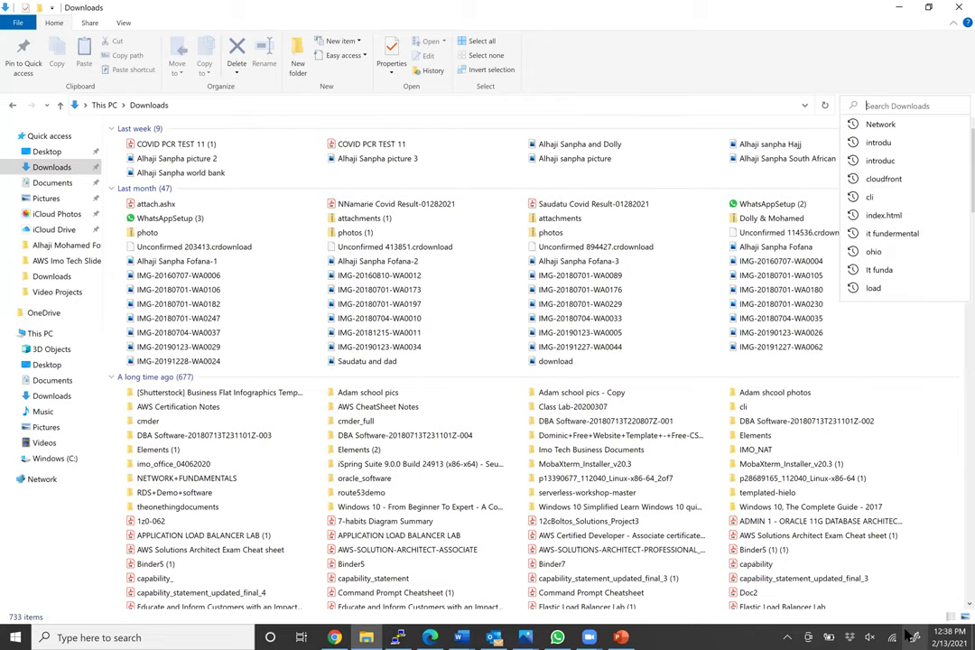
{"action": "type", "text": "web"}
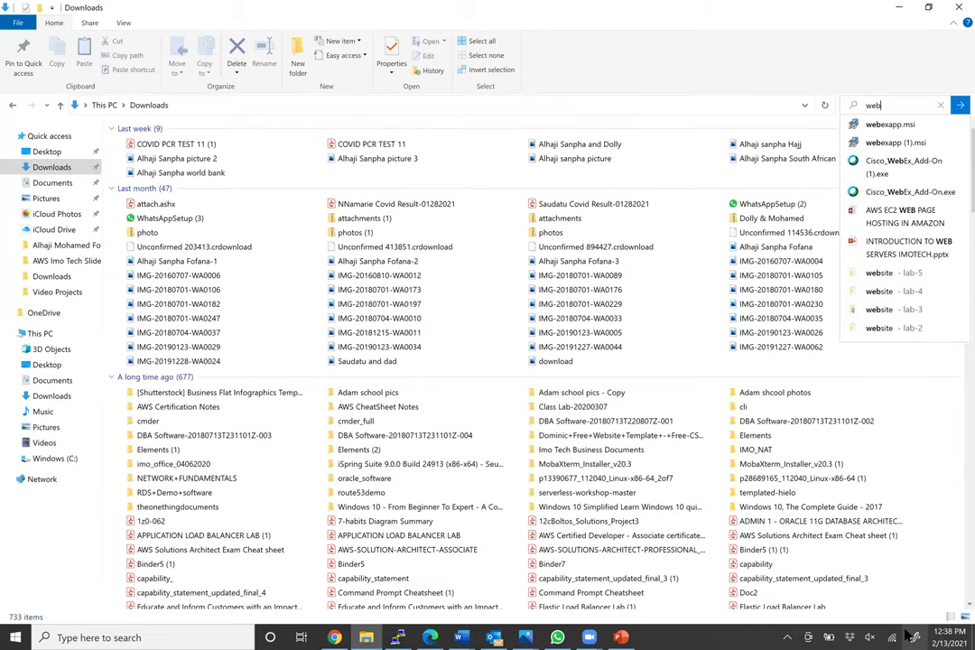
{"action": "type", "text": "site"}
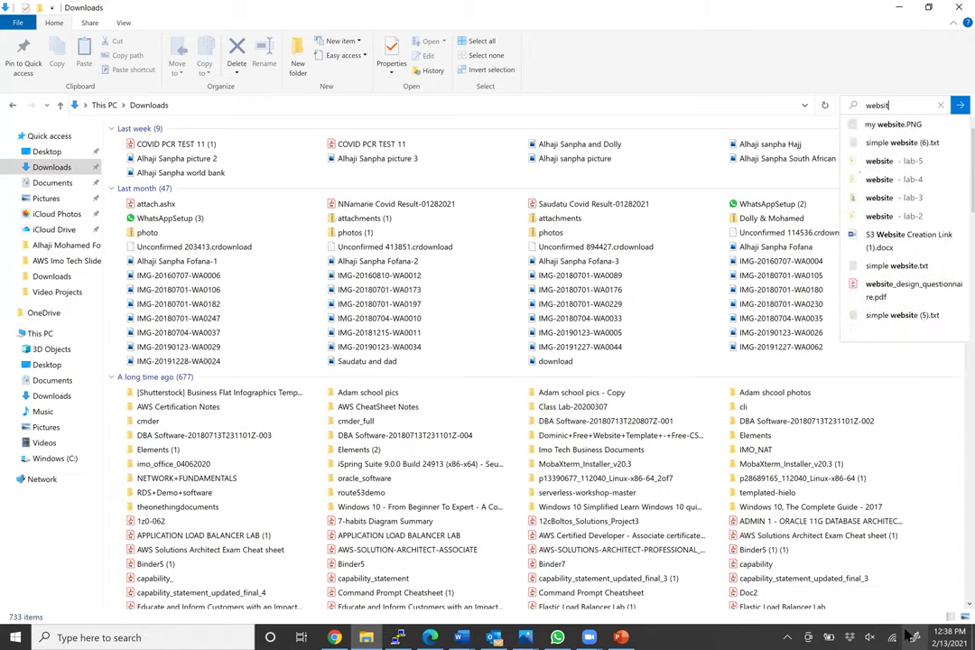
{"action": "left_click", "coordinate": [889, 126]}
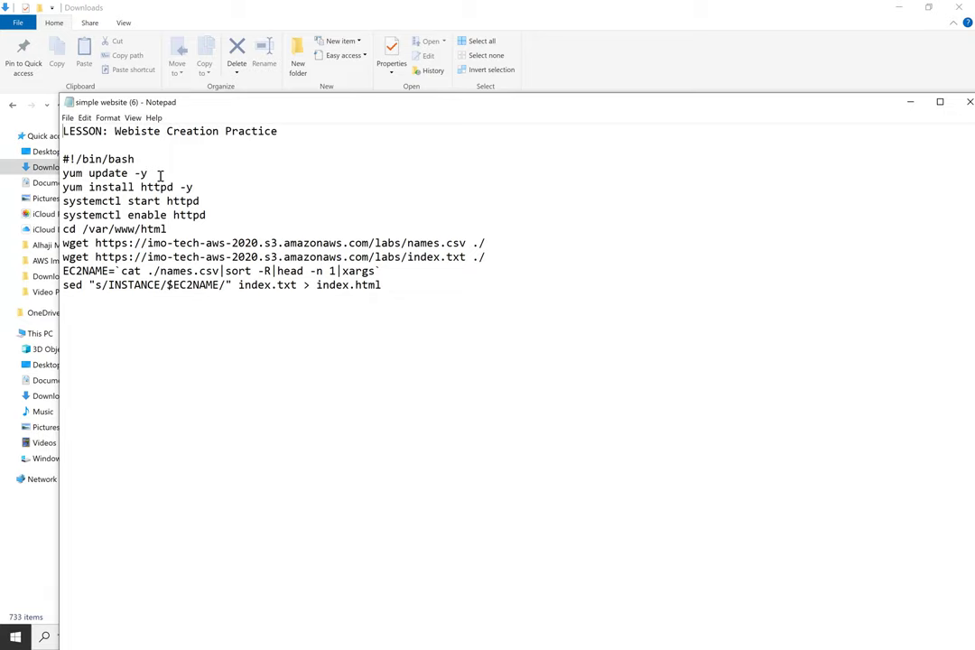
Copy the 'yum update -y' line from the script and return to PuTTY.
{"action": "left_click_drag", "start_coordinate": [159, 175], "coordinate": [60, 173]}
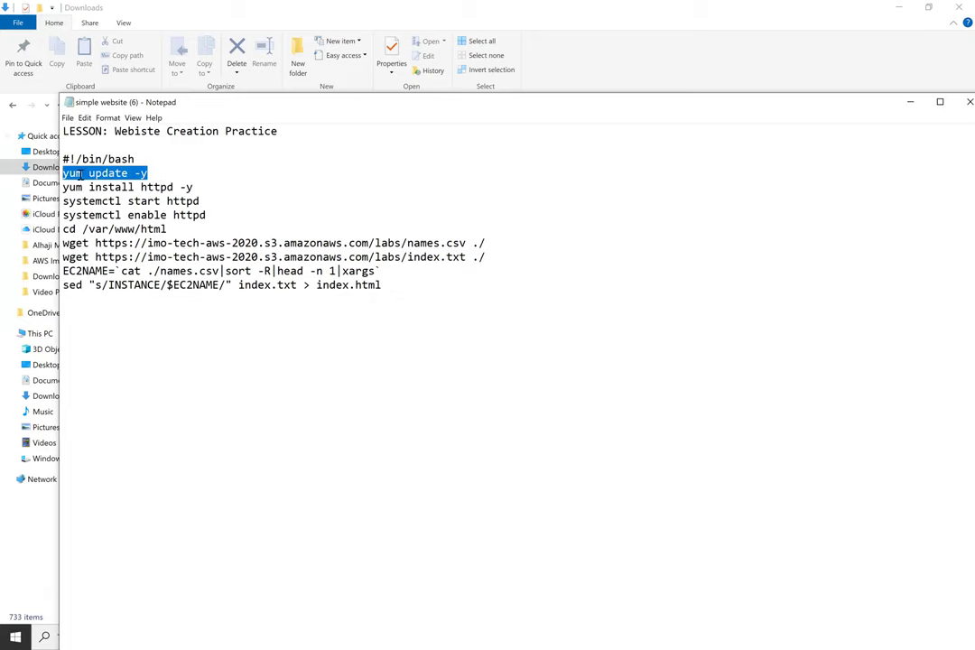
{"action": "right_click", "coordinate": [81, 177]}
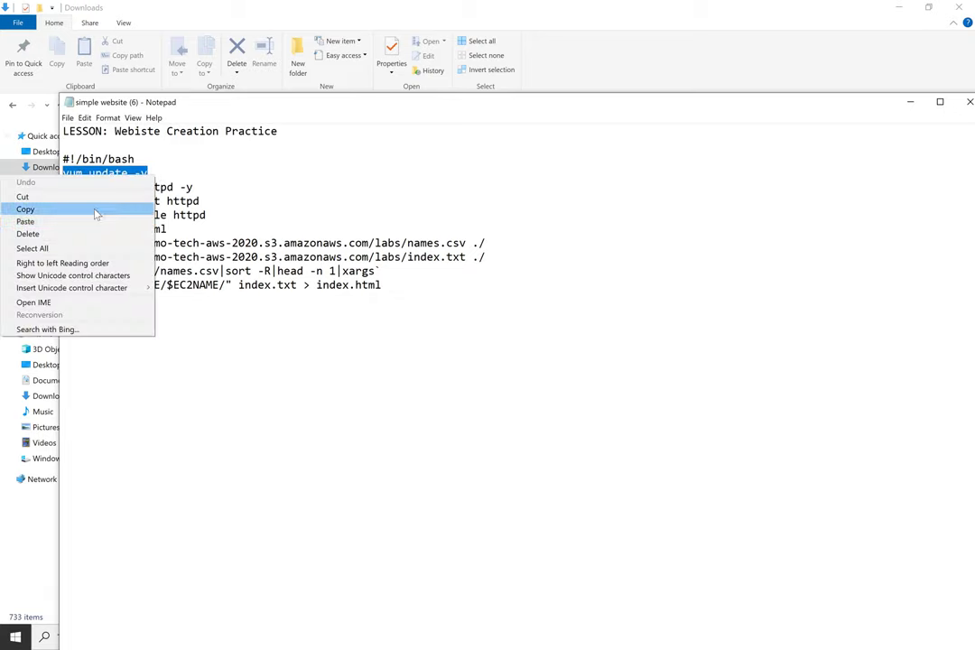
{"action": "left_click", "coordinate": [94, 209]}
{"action": "left_click", "coordinate": [768, 88]}
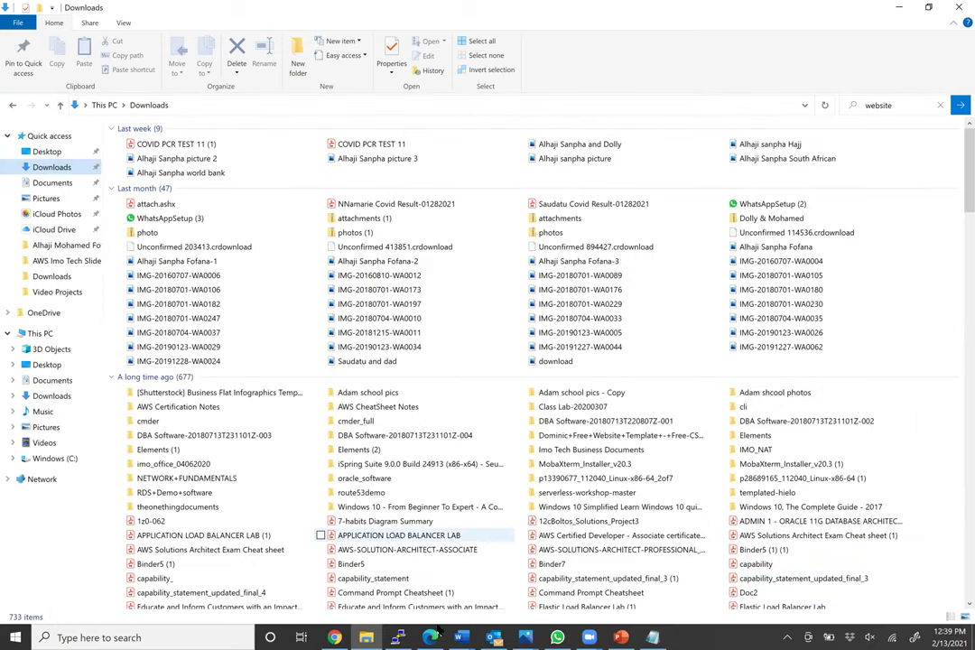
{"action": "left_click", "coordinate": [400, 637]}
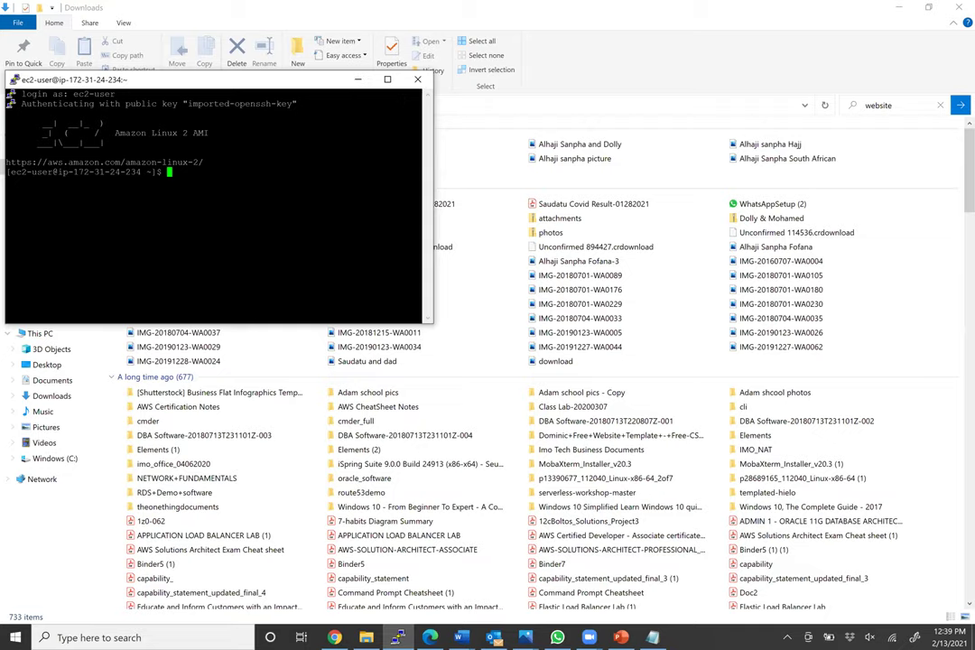
Run 'yum update -y', switch to root with 'sudo su', and rerun 'yum update -y'.
{"action": "left_click", "coordinate": [387, 80]}
{"action": "type", "text": "yum update -y"}
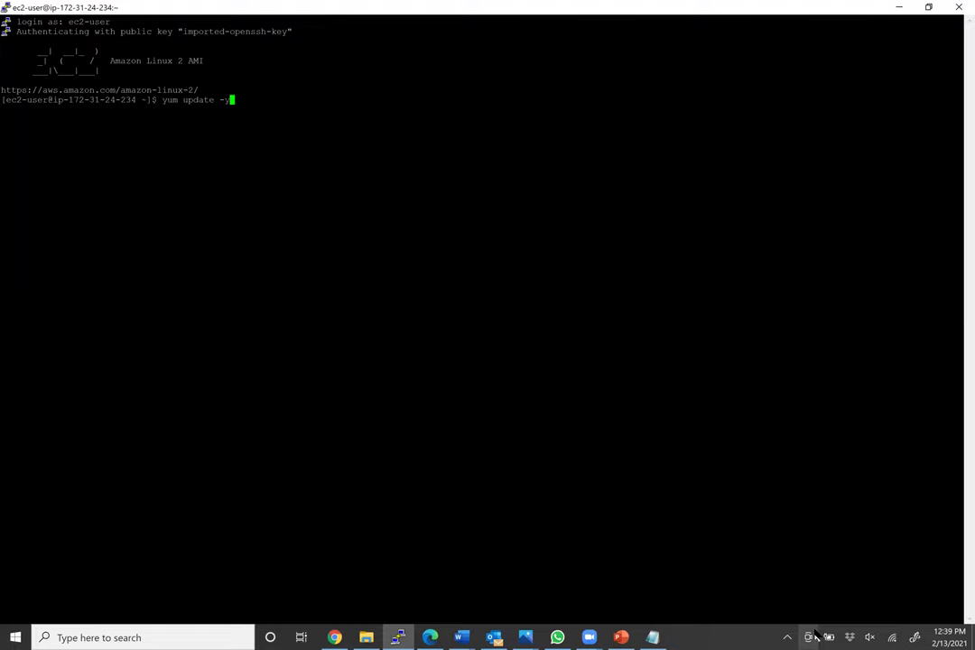
{"action": "key", "text": "Return"}
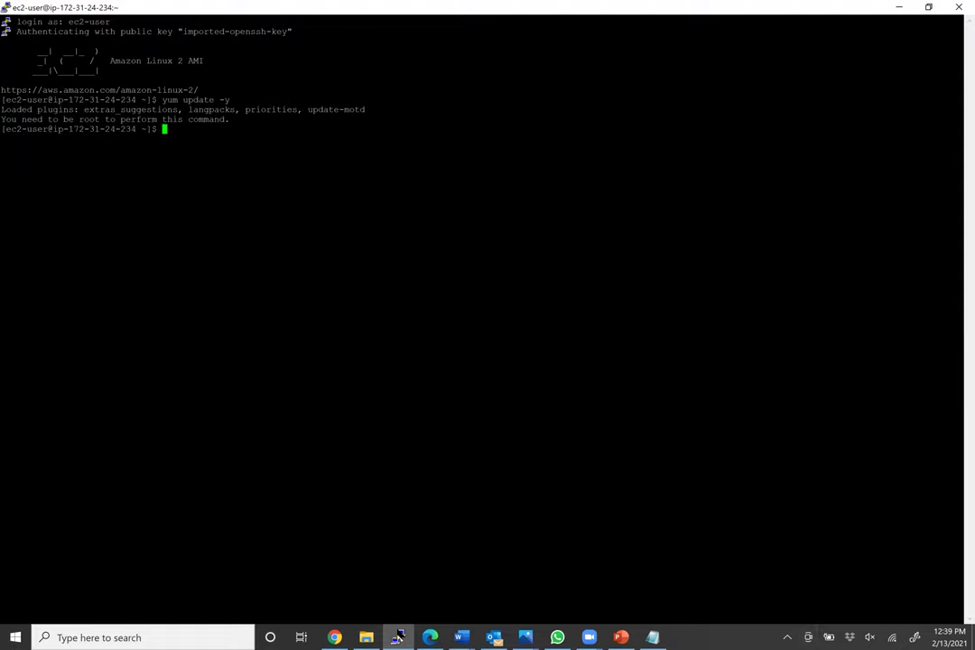
{"action": "type", "text": "s"}
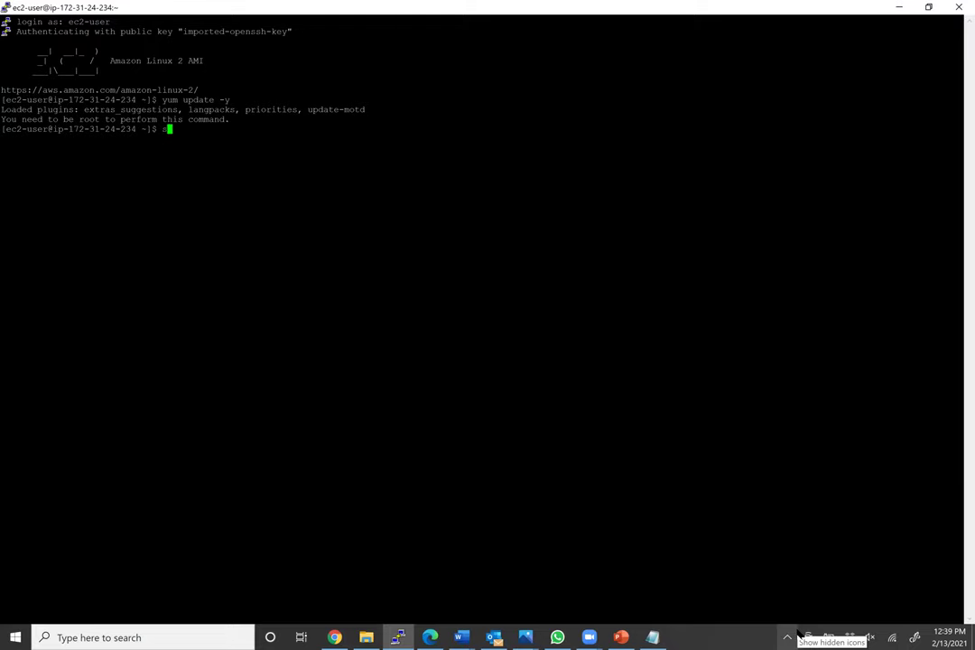
{"action": "type", "text": "udo su"}
{"action": "key", "text": "Return"}
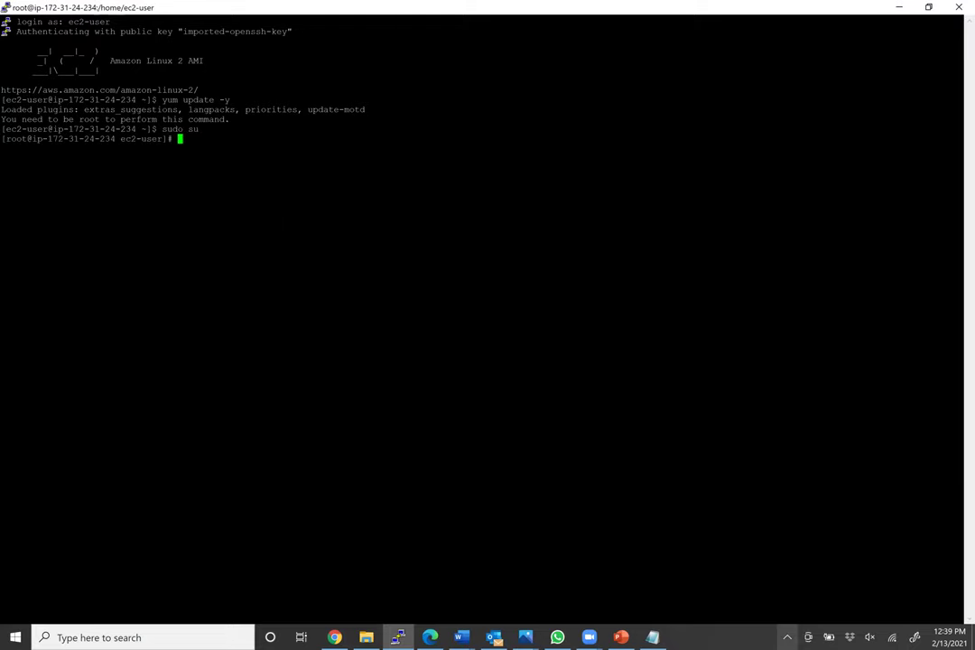
{"action": "type", "text": "yum update -y"}
{"action": "key", "text": "Return"}
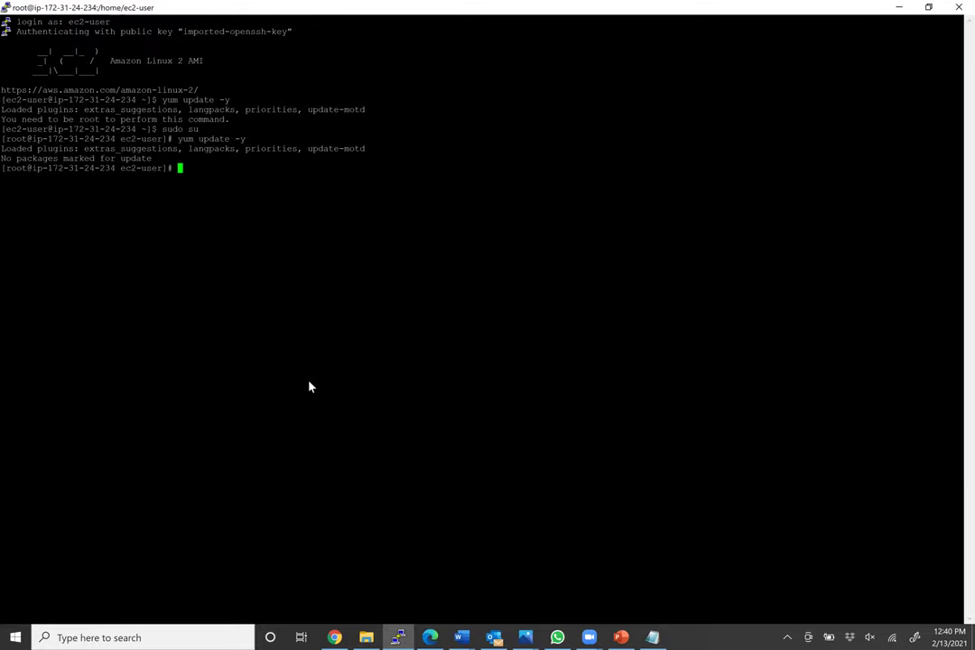
{"action": "key", "text": "alt+Tab"}
{"action": "key", "text": "alt+Tab"}
Copy 'yum install httpd -y' from the Notepad script and paste it at the PuTTY root prompt.
{"action": "key", "text": "Tab"}
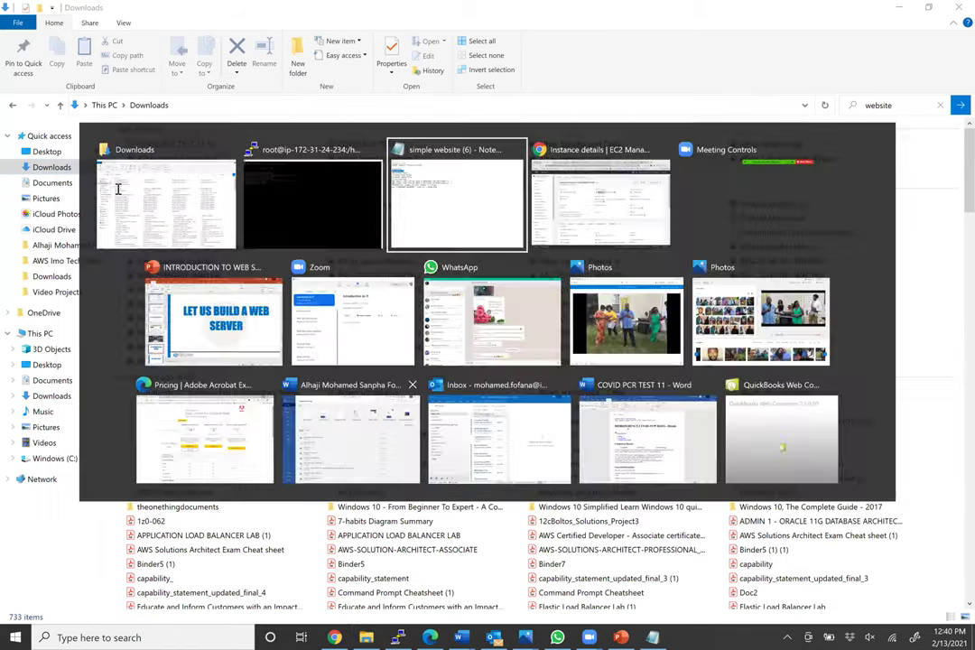
{"action": "left_click_drag", "start_coordinate": [192, 187], "coordinate": [63, 187]}
{"action": "right_click", "coordinate": [155, 190]}
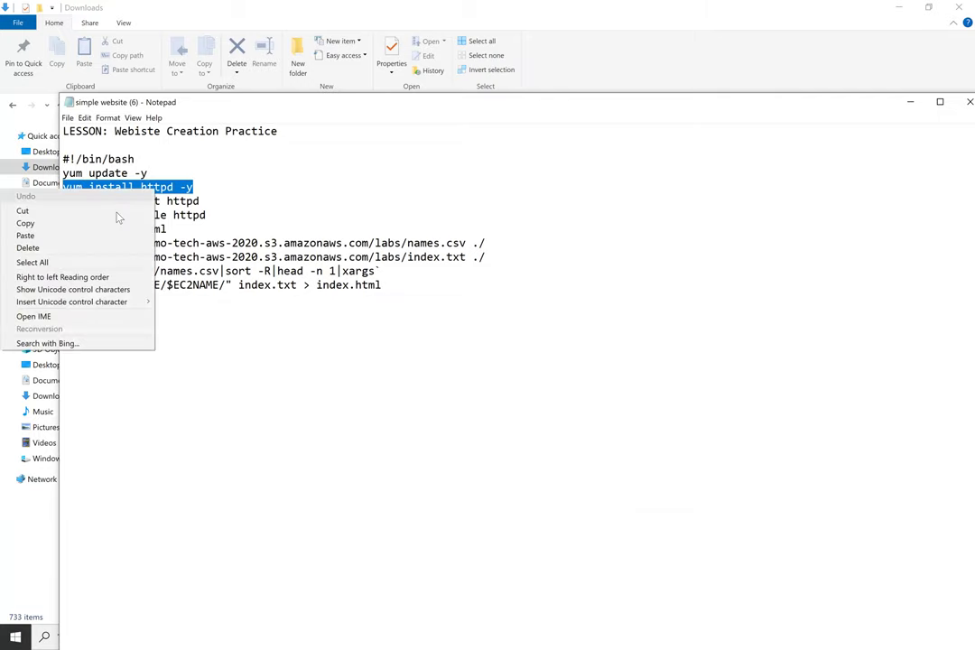
{"action": "left_click", "coordinate": [102, 223]}
{"action": "left_click", "coordinate": [211, 187]}
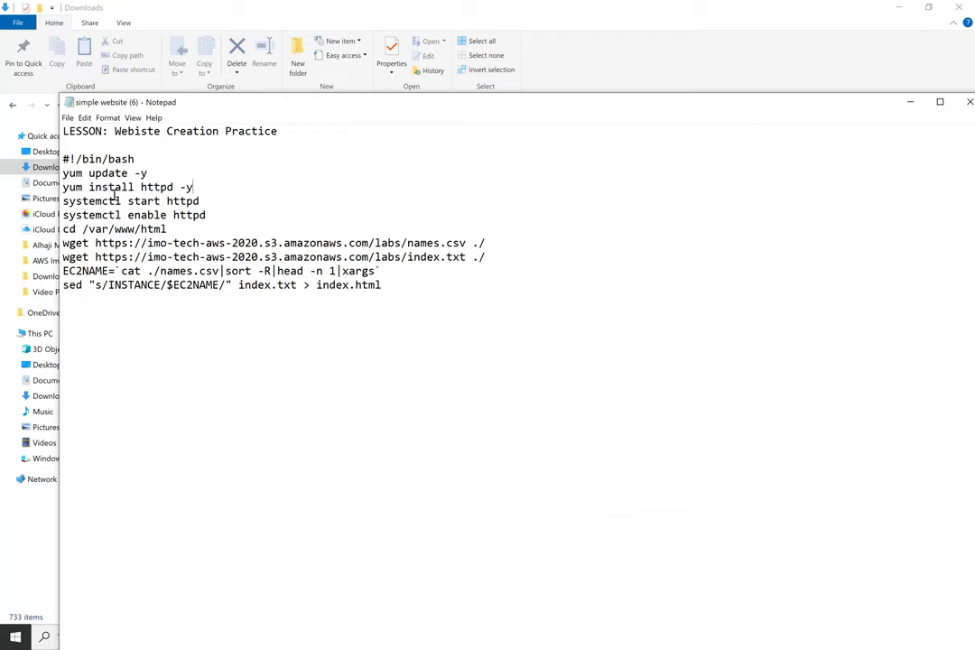
{"action": "left_click_drag", "start_coordinate": [138, 187], "coordinate": [171, 187]}
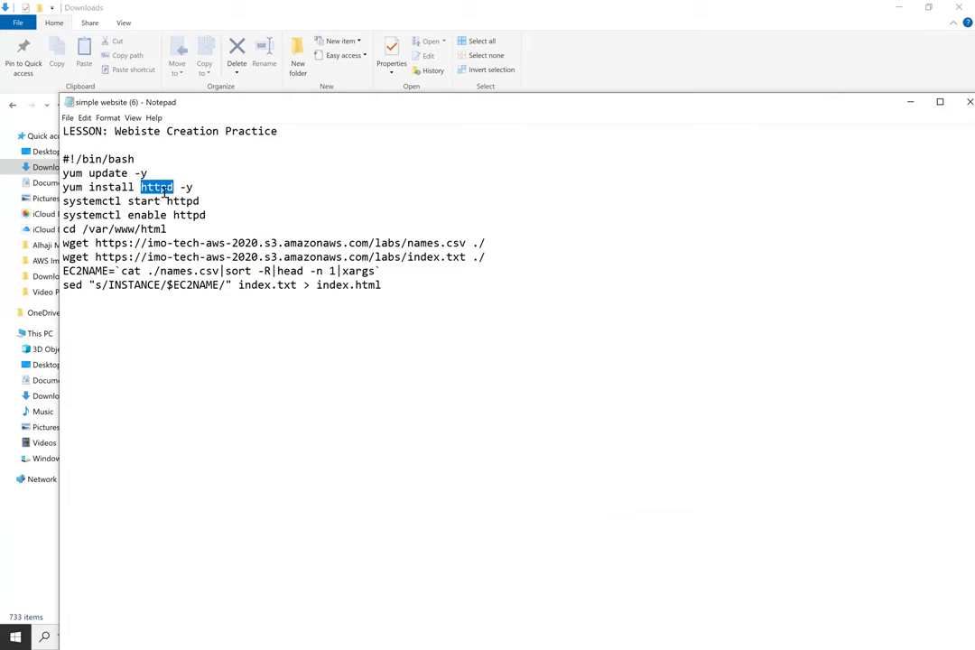
{"action": "left_click", "coordinate": [200, 189]}
{"action": "left_click_drag", "start_coordinate": [200, 188], "coordinate": [63, 189]}
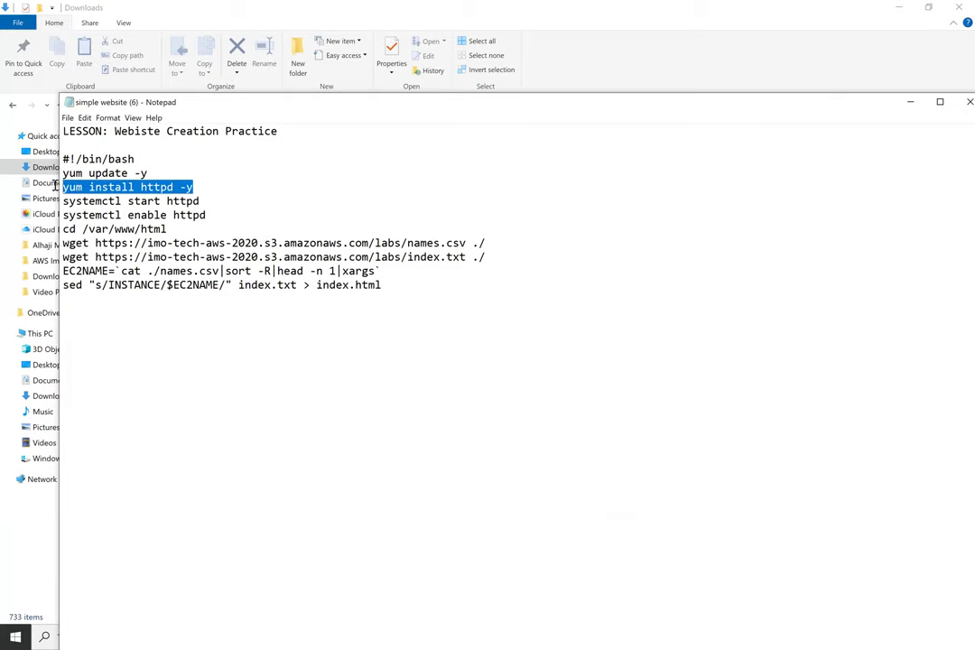
{"action": "right_click", "coordinate": [144, 187]}
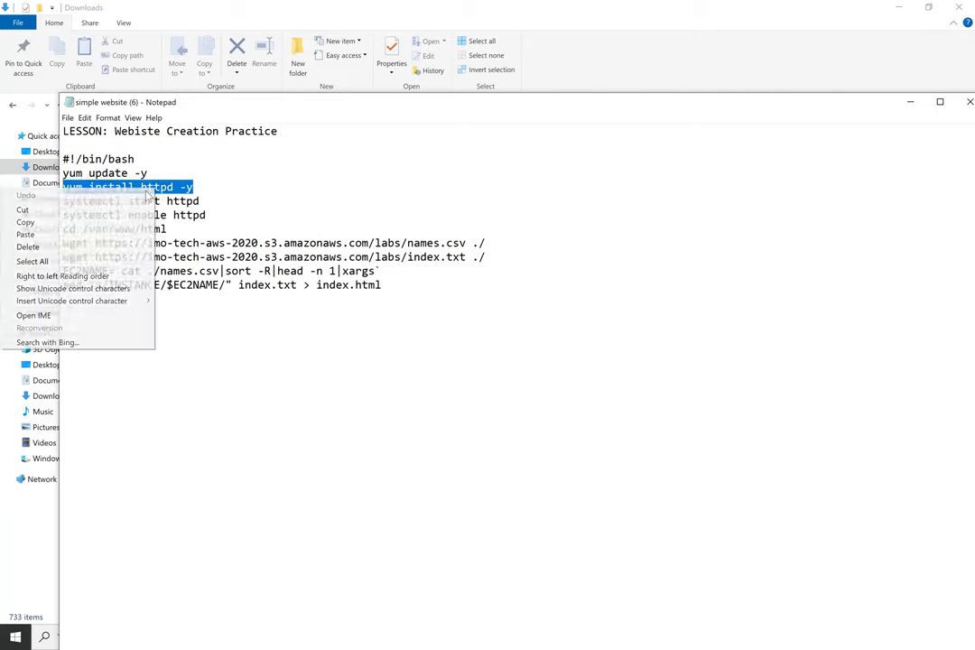
{"action": "left_click", "coordinate": [86, 222]}
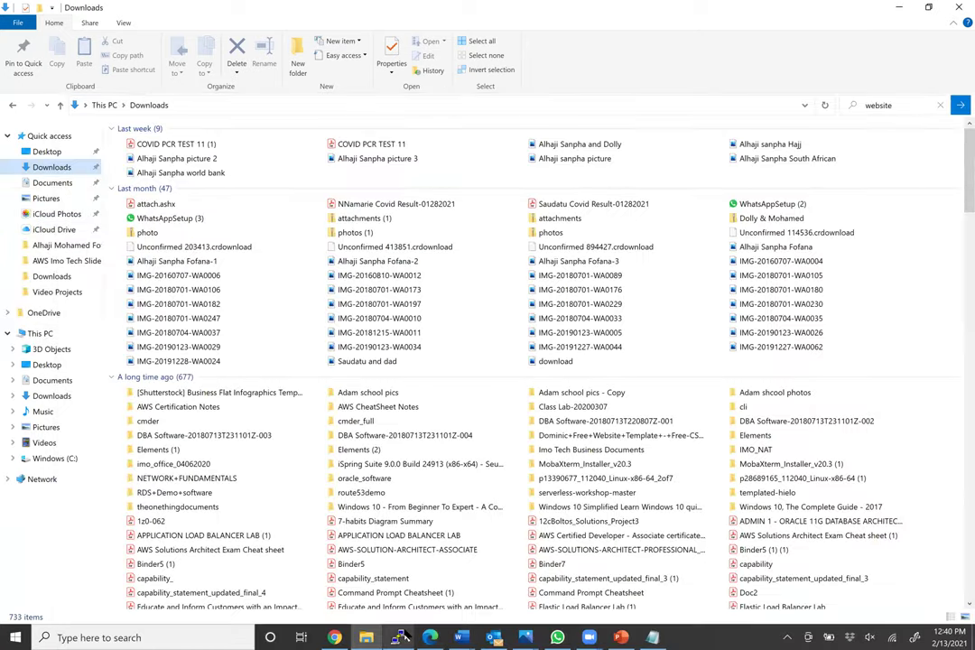
{"action": "left_click", "coordinate": [397, 637]}
{"action": "right_click", "coordinate": [451, 361]}
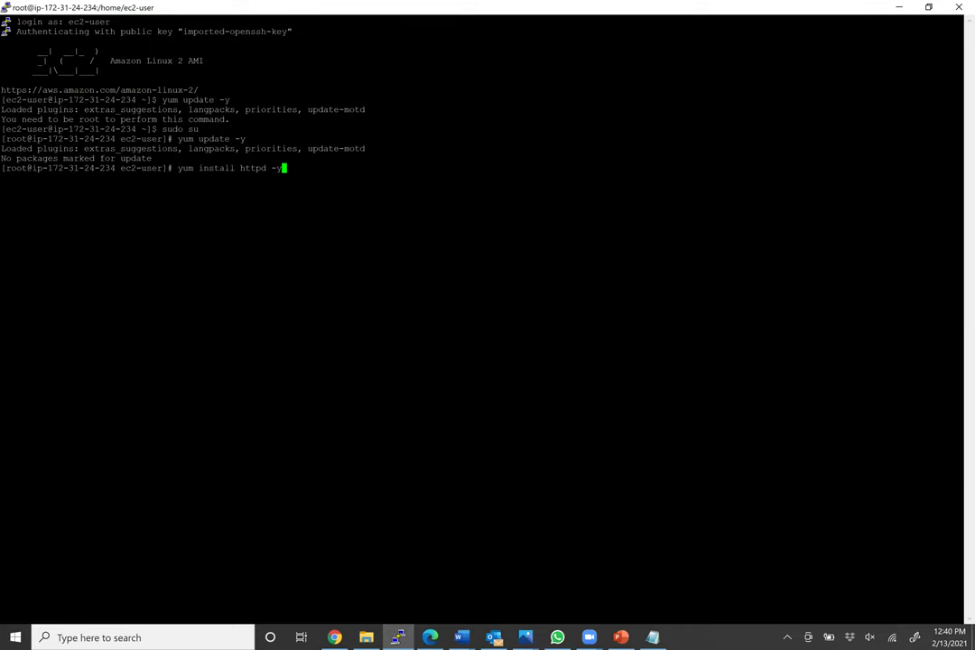
Run the httpd install and copy the 'systemctl start httpd' line from the script.
{"action": "key", "text": "Return"}
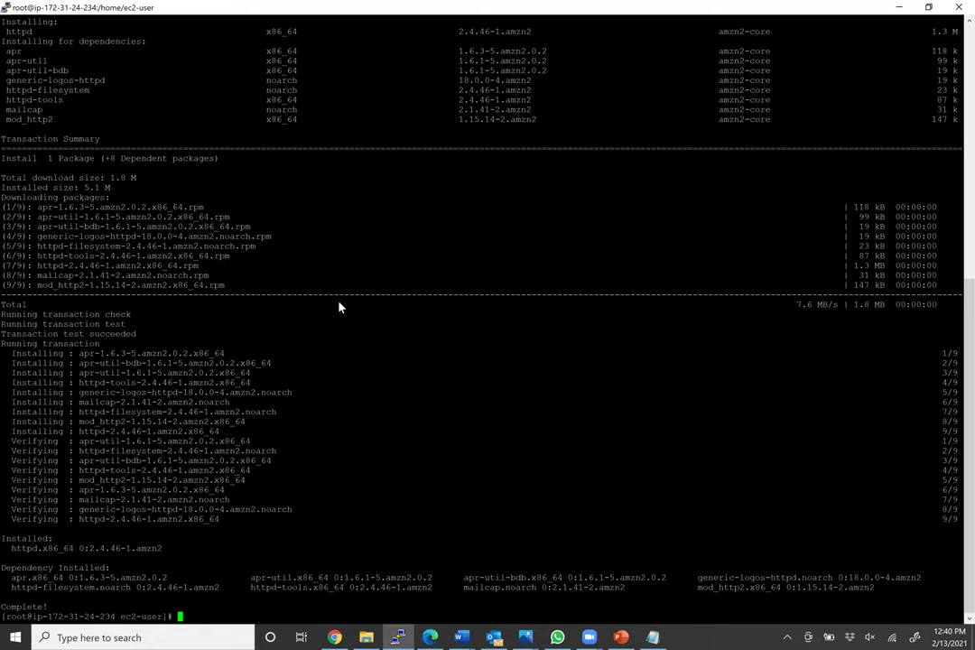
{"action": "key", "text": "alt+Tab"}
{"action": "key", "text": "alt+Tab"}
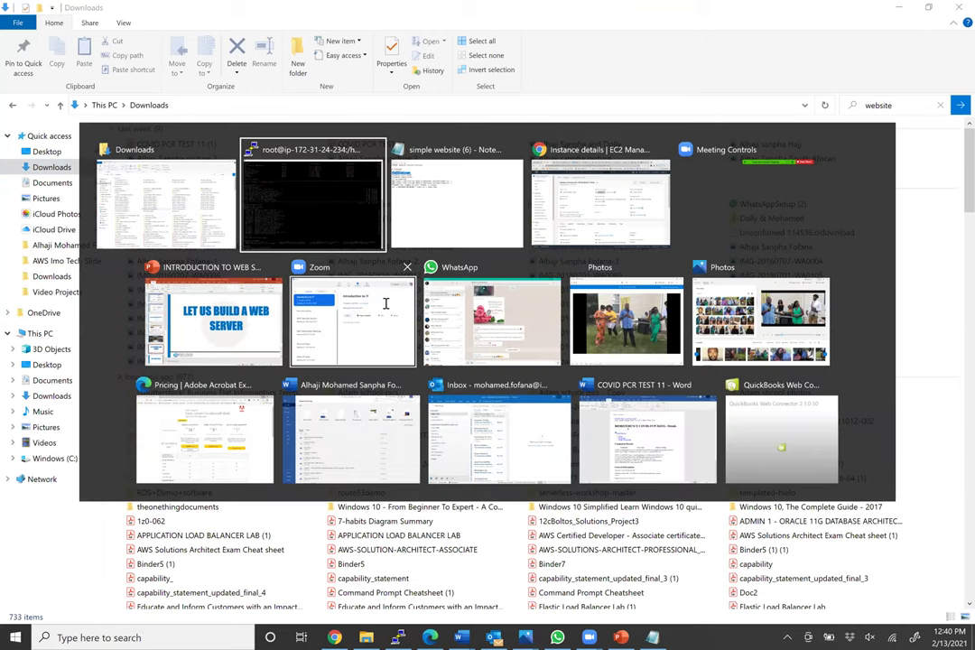
{"action": "key", "text": "alt+Tab"}
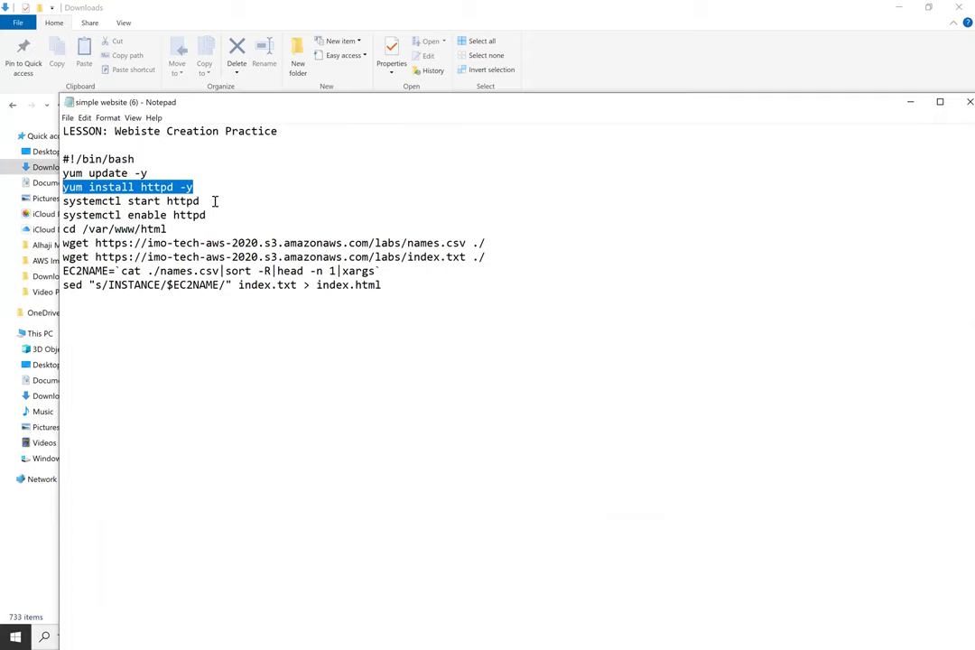
{"action": "left_click_drag", "start_coordinate": [207, 200], "coordinate": [63, 202]}
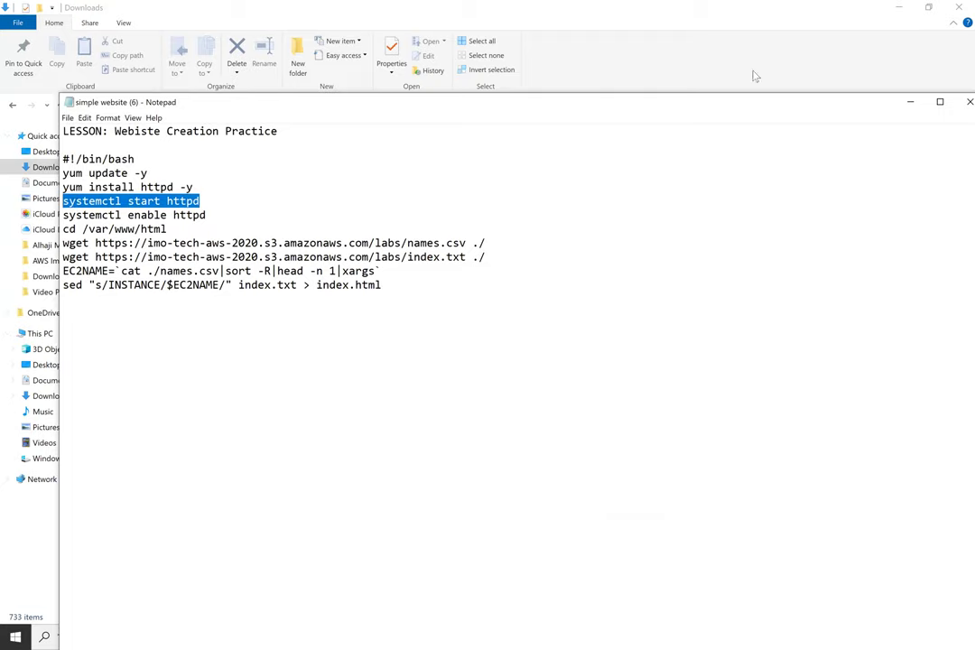
{"action": "left_click", "coordinate": [898, 28]}
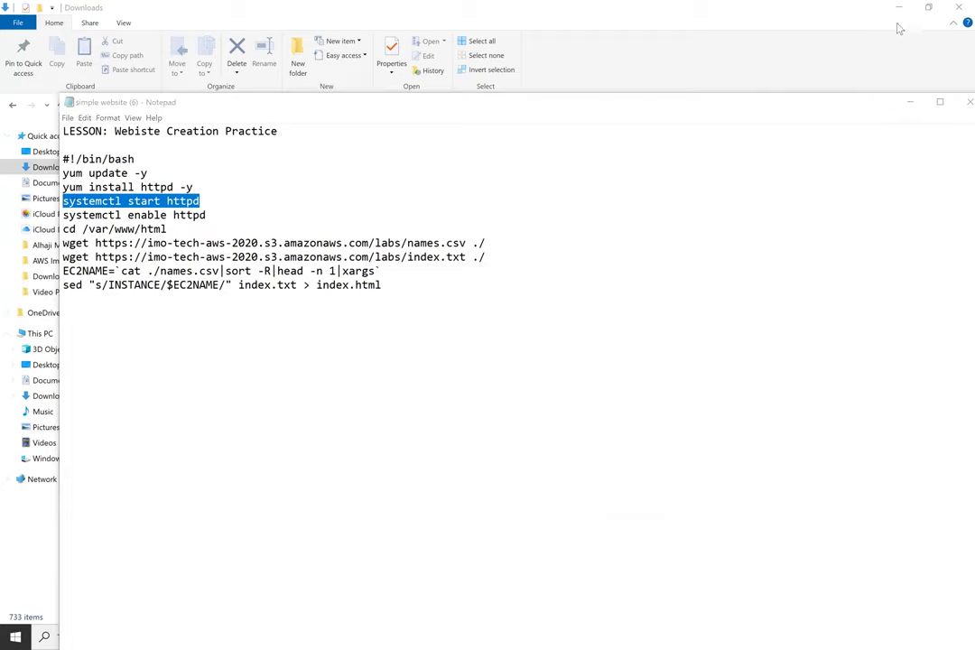
{"action": "right_click", "coordinate": [154, 205]}
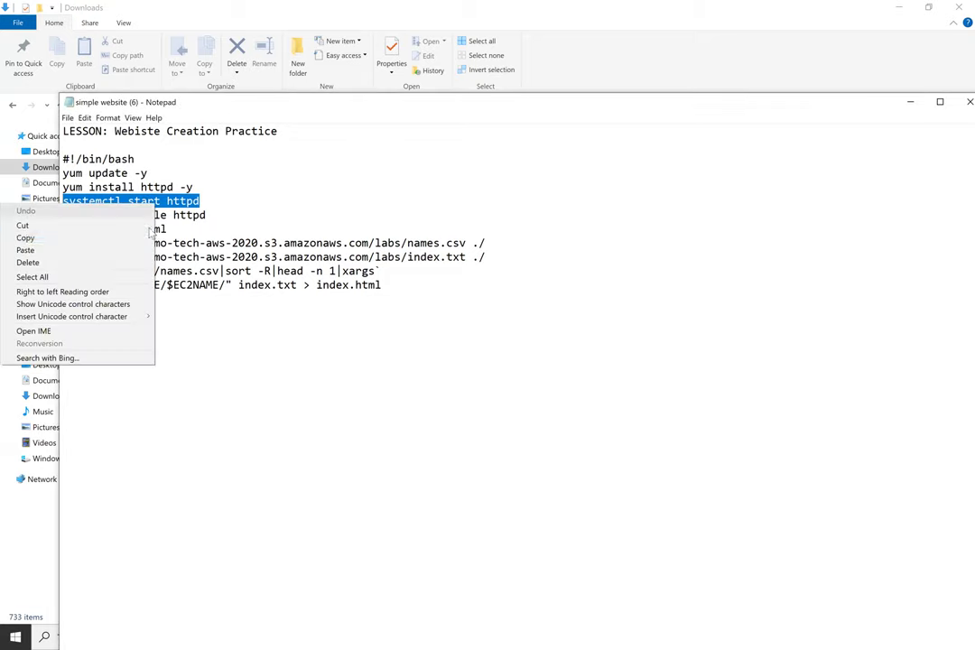
{"action": "left_click", "coordinate": [115, 239]}
{"action": "left_click_drag", "start_coordinate": [195, 188], "coordinate": [62, 187]}
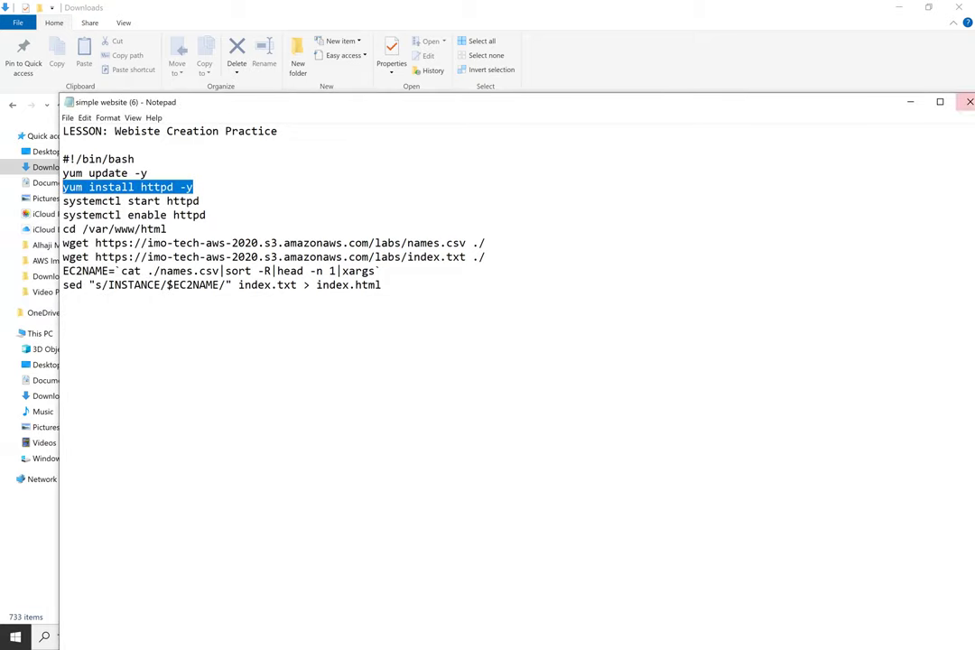
{"action": "left_click", "coordinate": [910, 101]}
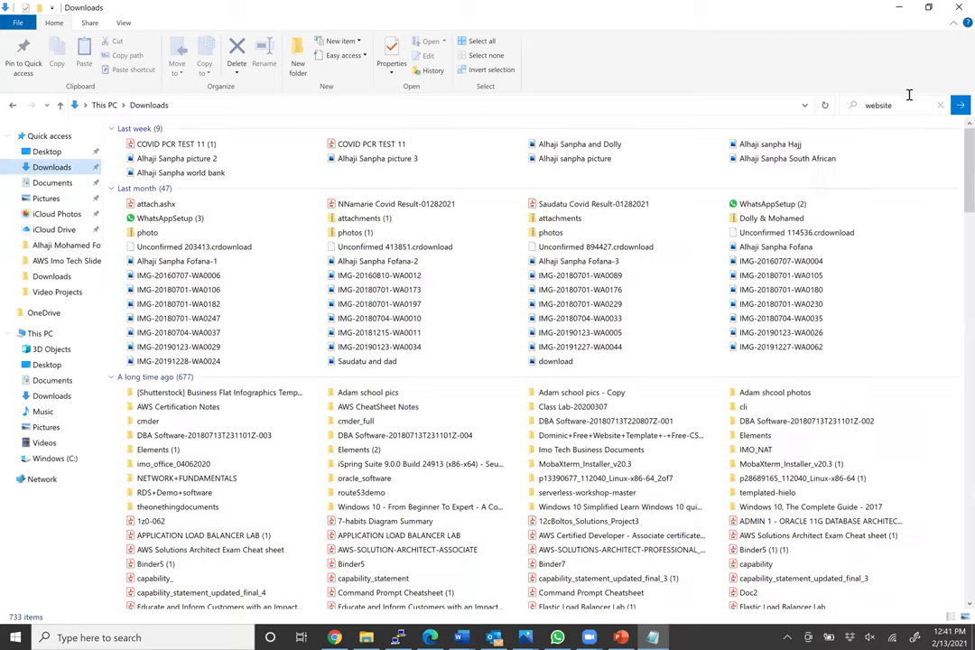
Reload 54.235.1.22 in Chrome, which still refuses the connection.
{"action": "key", "text": "alt+Tab"}
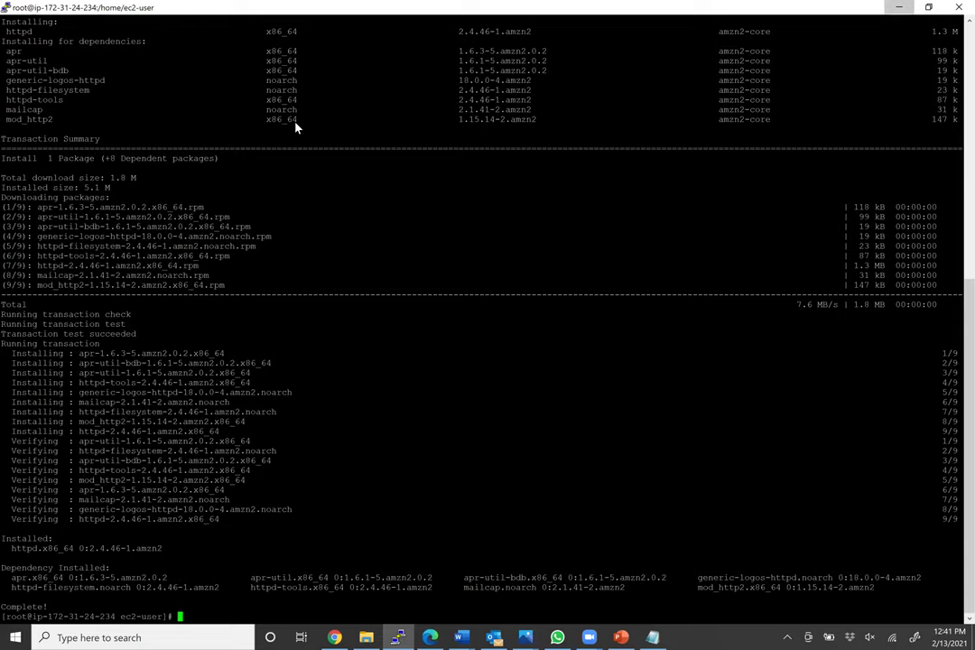
{"action": "key", "text": "alt+Tab"}
{"action": "key", "text": "ctrl+Tab"}
{"action": "key", "text": "F5"}
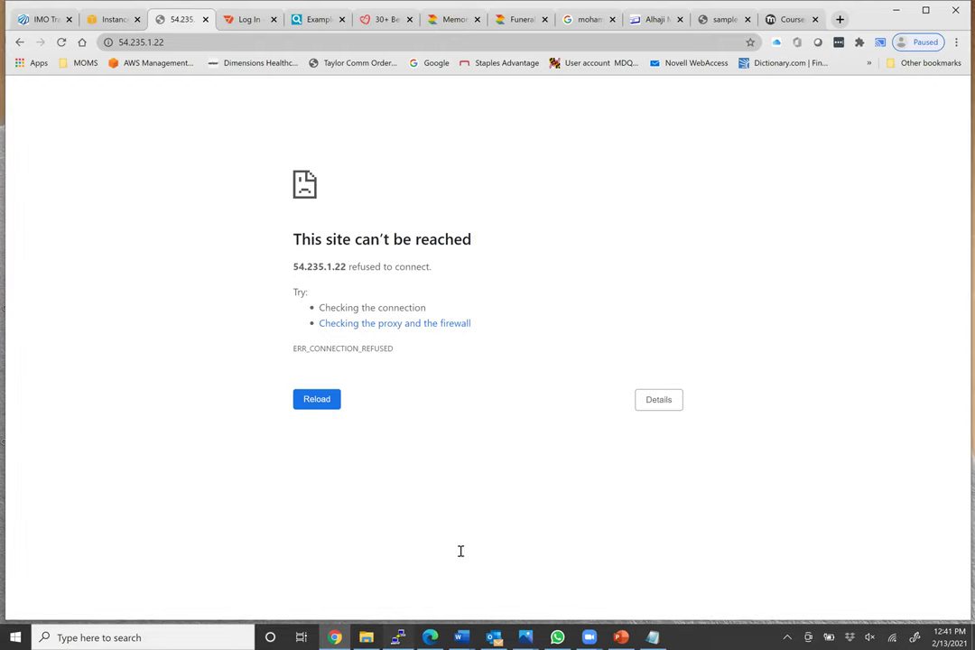
Run 'systemctl start httpd' and reload 54.235.1.22 to get the Apache 2.4 Test Page.
{"action": "key", "text": "alt+Tab"}
{"action": "key", "text": "shift+Insert"}
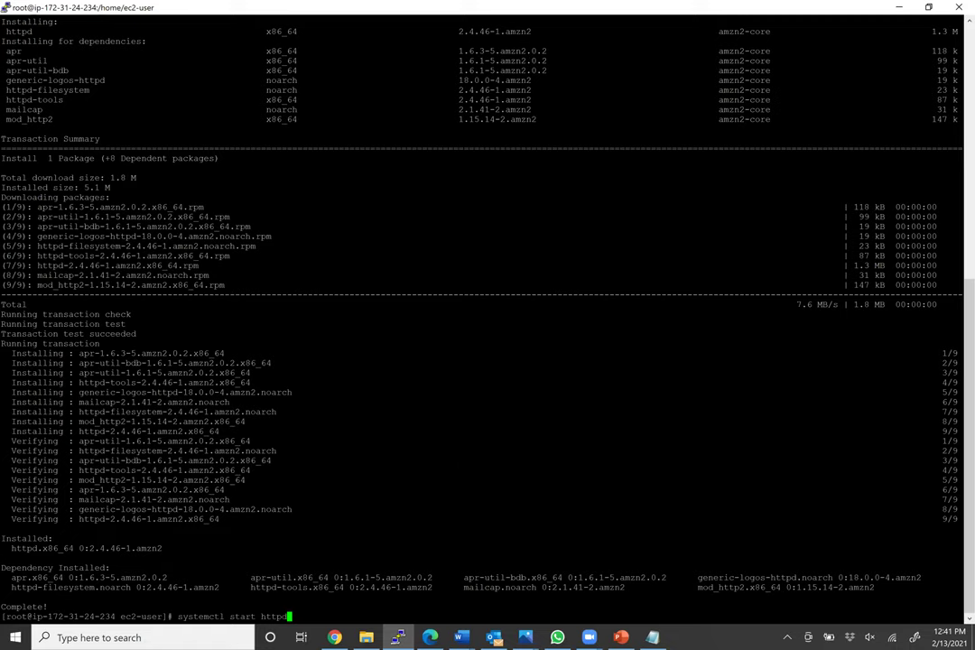
{"action": "key", "text": "Return"}
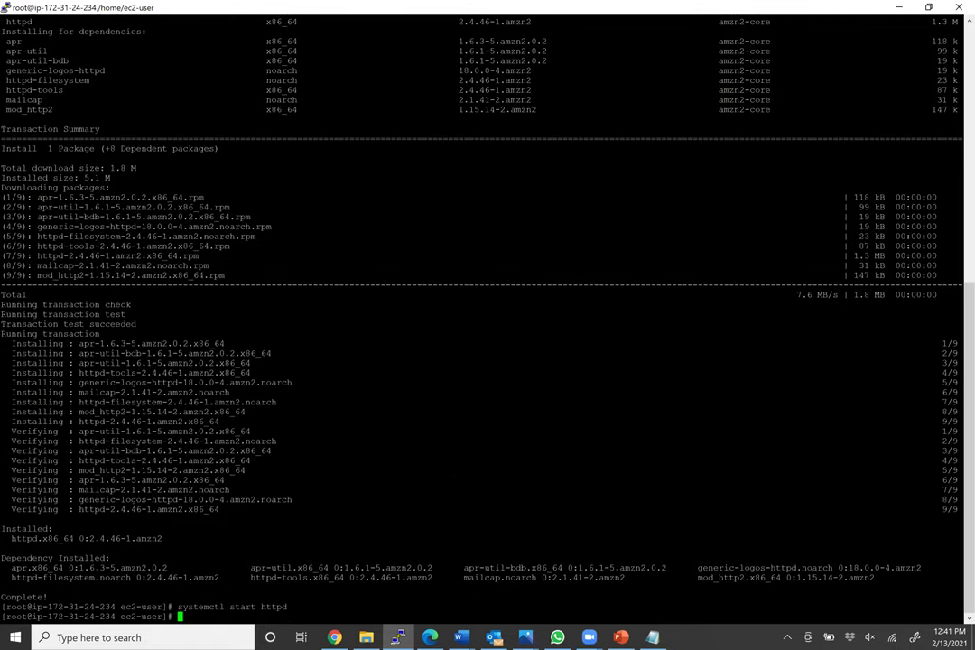
{"action": "key", "text": "alt+Tab"}
{"action": "left_click", "coordinate": [61, 43]}
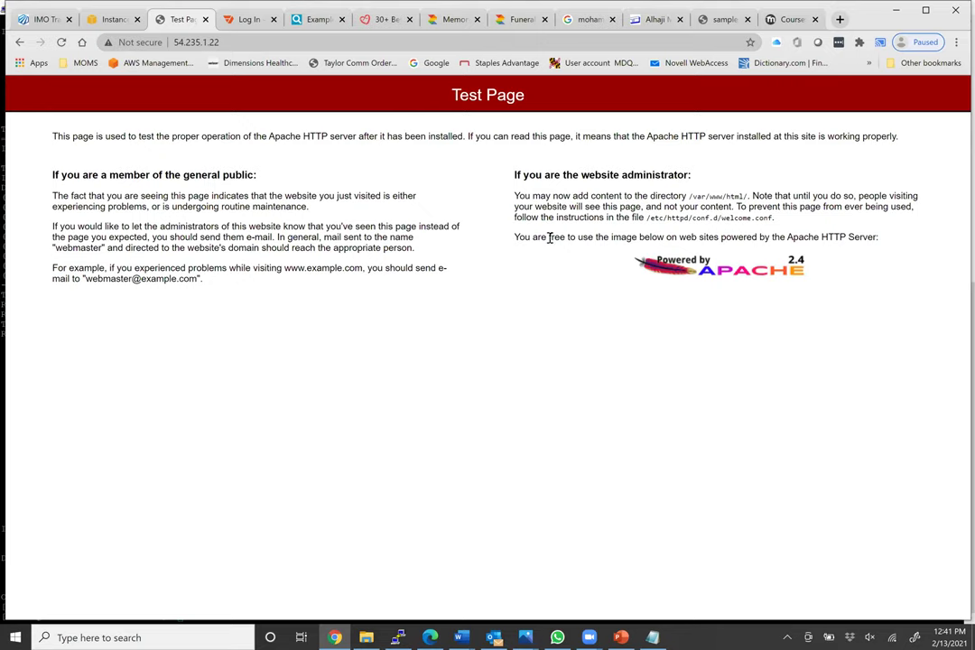
{"action": "key", "text": "alt+Tab"}
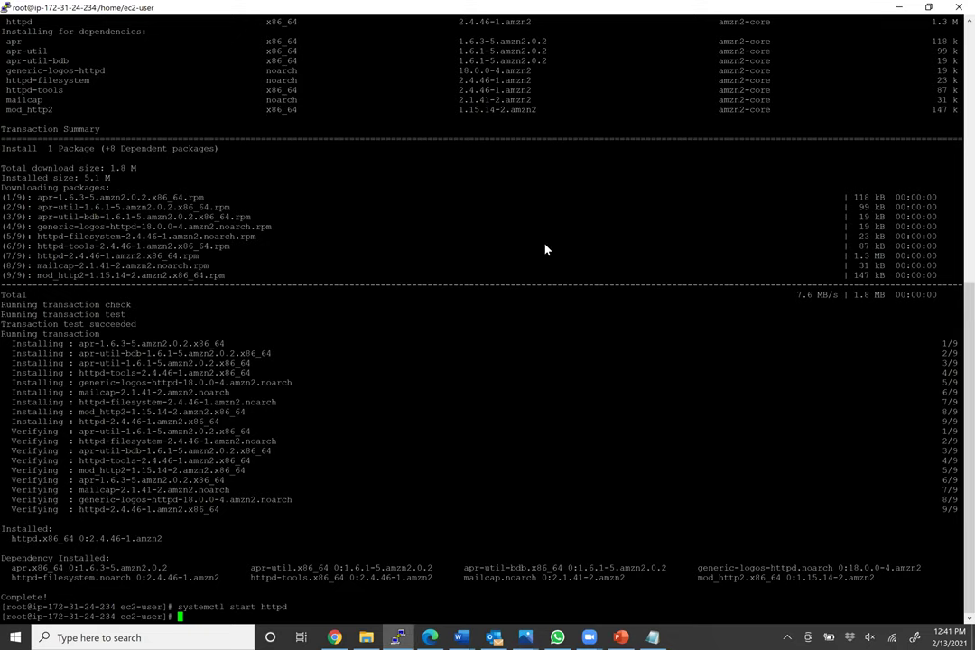
{"action": "key", "text": "alt+Tab"}
{"action": "key", "text": "alt+Tab"}
{"action": "key", "text": "alt+Tab"}
{"action": "key", "text": "alt+Tab"}
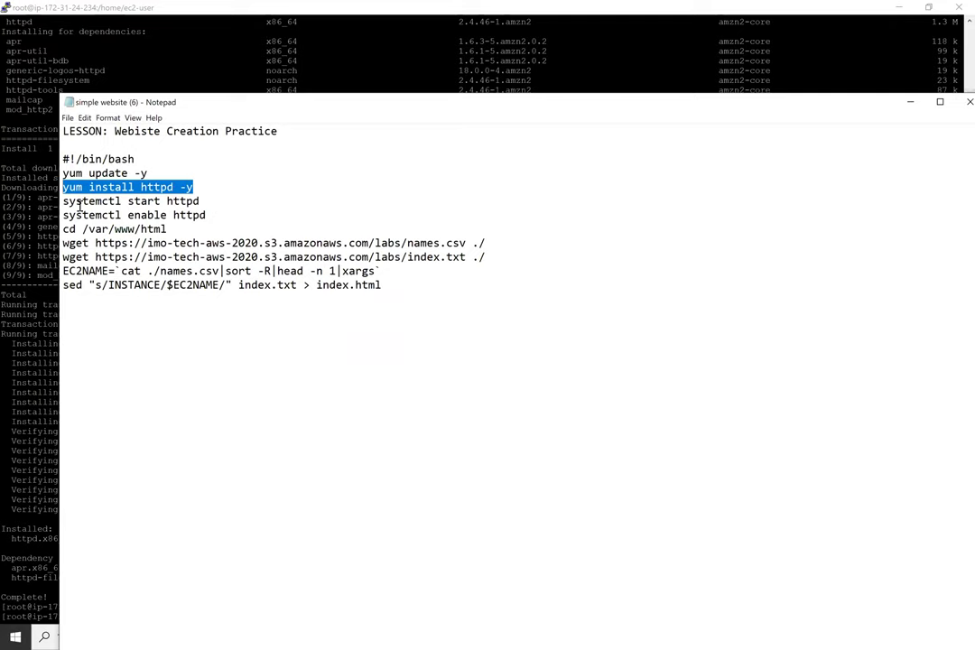
Copy the remaining script lines through the sed command and run them as root in PuTTY.
{"action": "left_click_drag", "start_coordinate": [62, 200], "coordinate": [383, 287]}
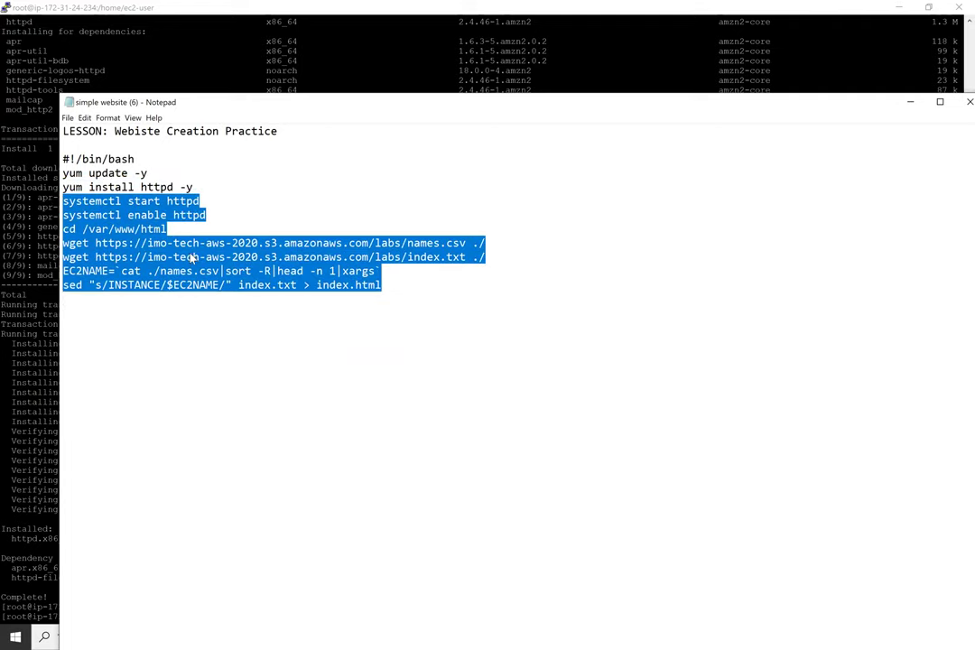
{"action": "right_click", "coordinate": [191, 259]}
{"action": "left_click", "coordinate": [154, 285]}
{"action": "left_click", "coordinate": [190, 10]}
{"action": "right_click", "coordinate": [306, 322]}
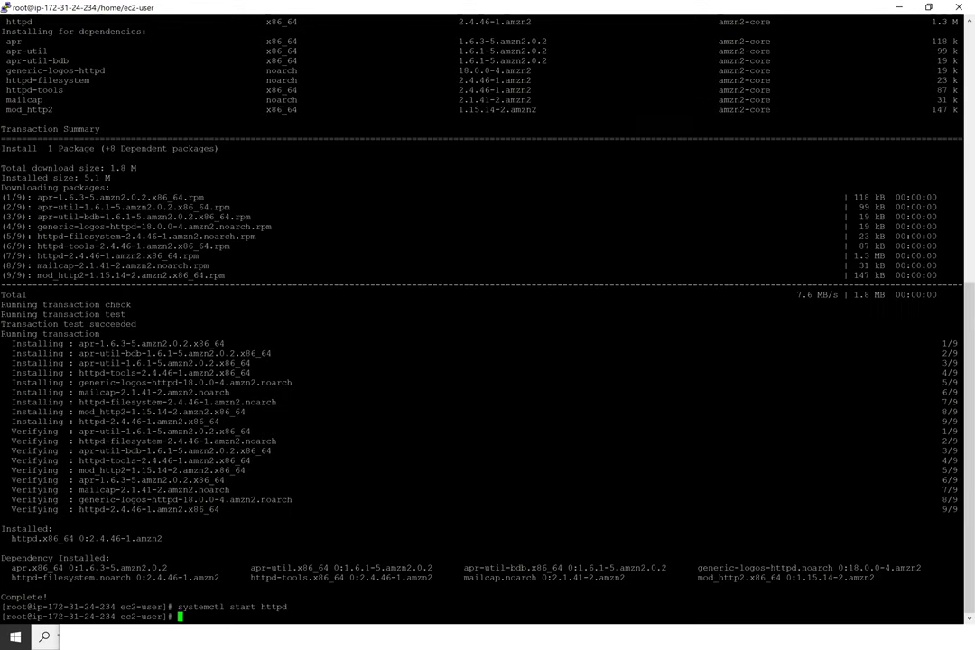
{"action": "key", "text": "shift+Insert"}
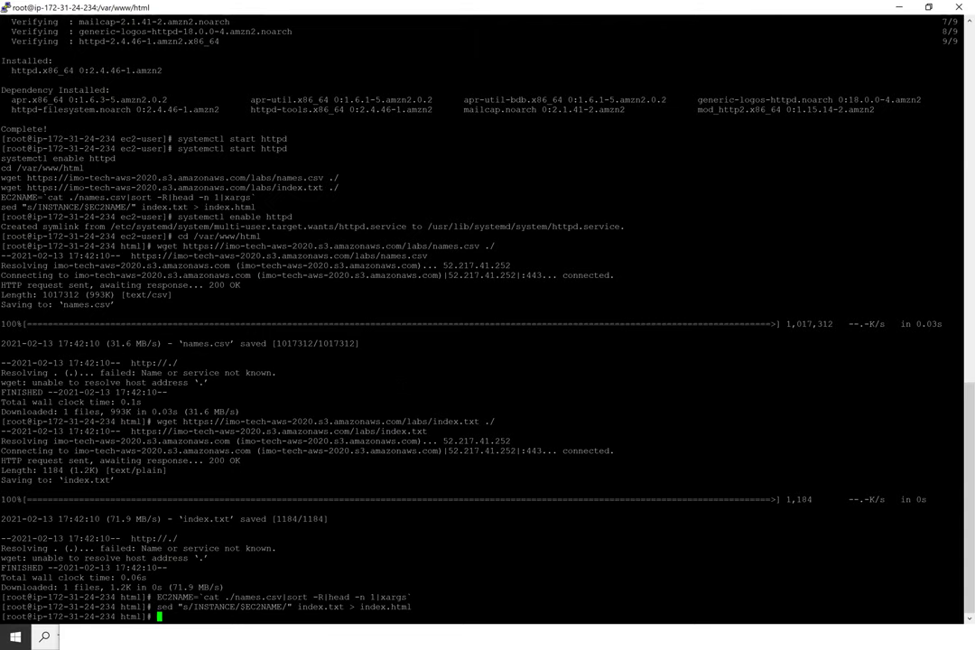
{"action": "key", "text": "alt+Tab"}
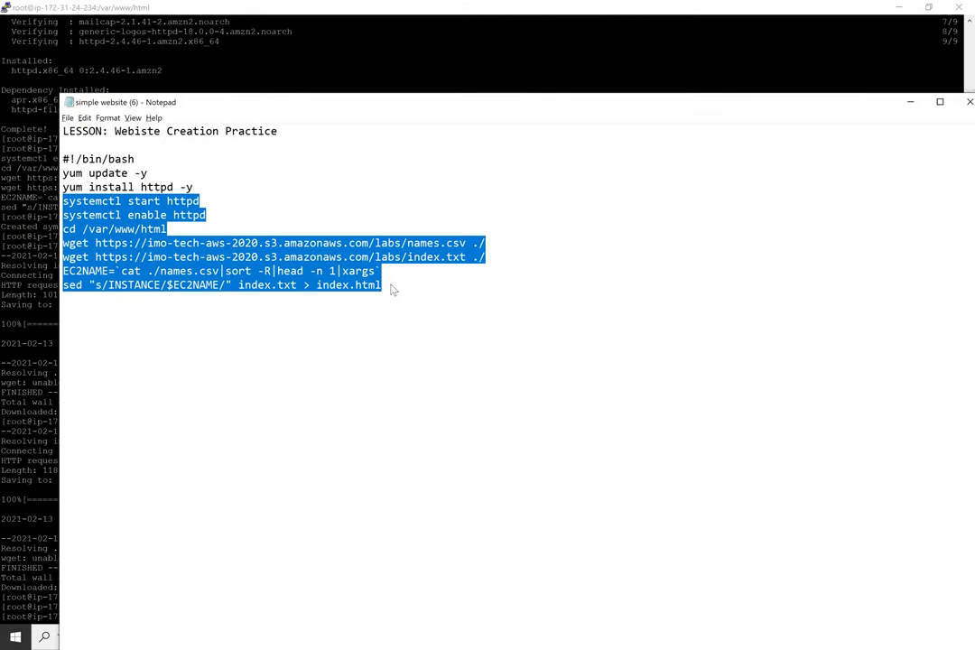
{"action": "key", "text": "alt+Tab"}
{"action": "key", "text": "alt+Tab"}
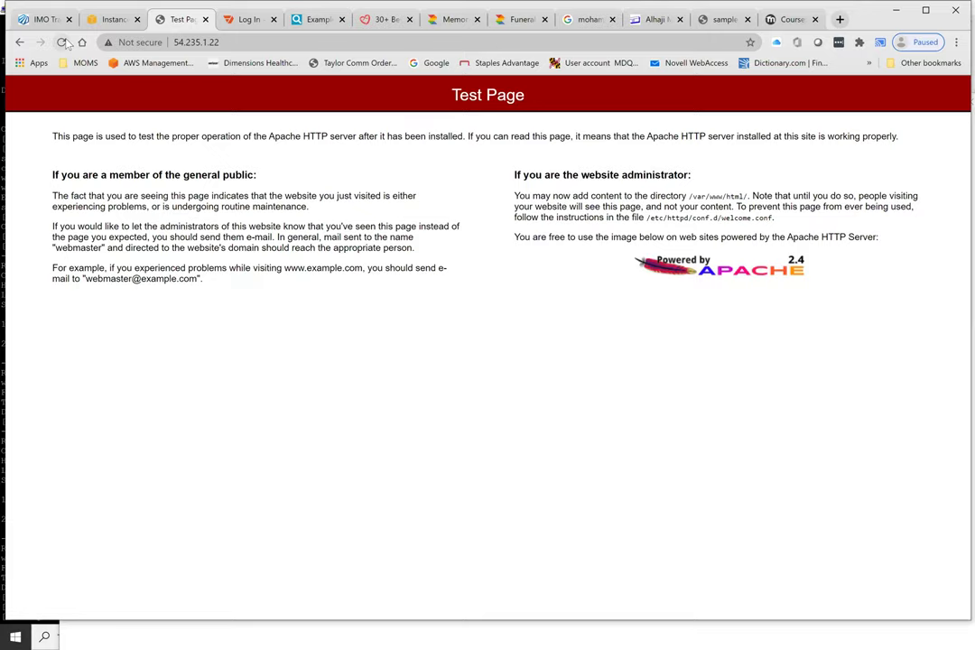
Reload 54.235.1.22 to show the red 'Hi, this is …' page, then copy the IP address.
{"action": "left_click", "coordinate": [62, 43]}
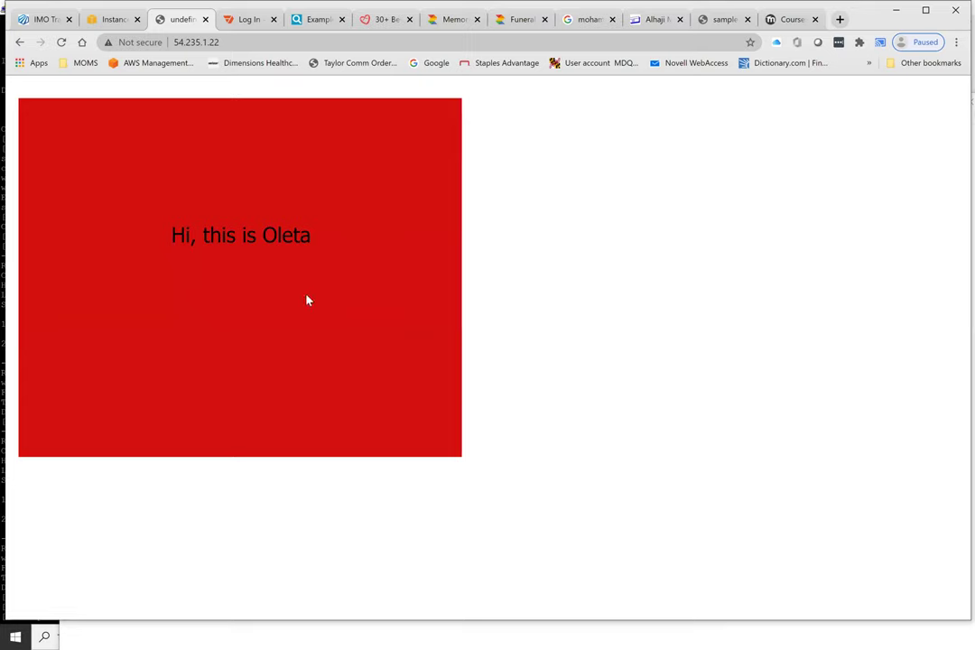
{"action": "left_click", "coordinate": [184, 42]}
{"action": "right_click", "coordinate": [204, 50]}
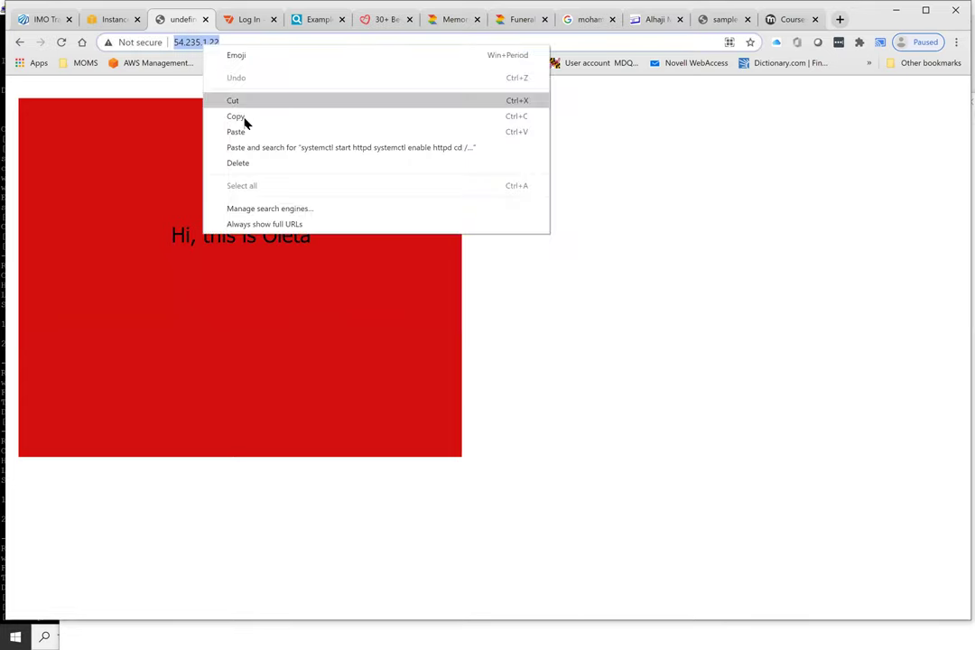
{"action": "left_click", "coordinate": [239, 115]}
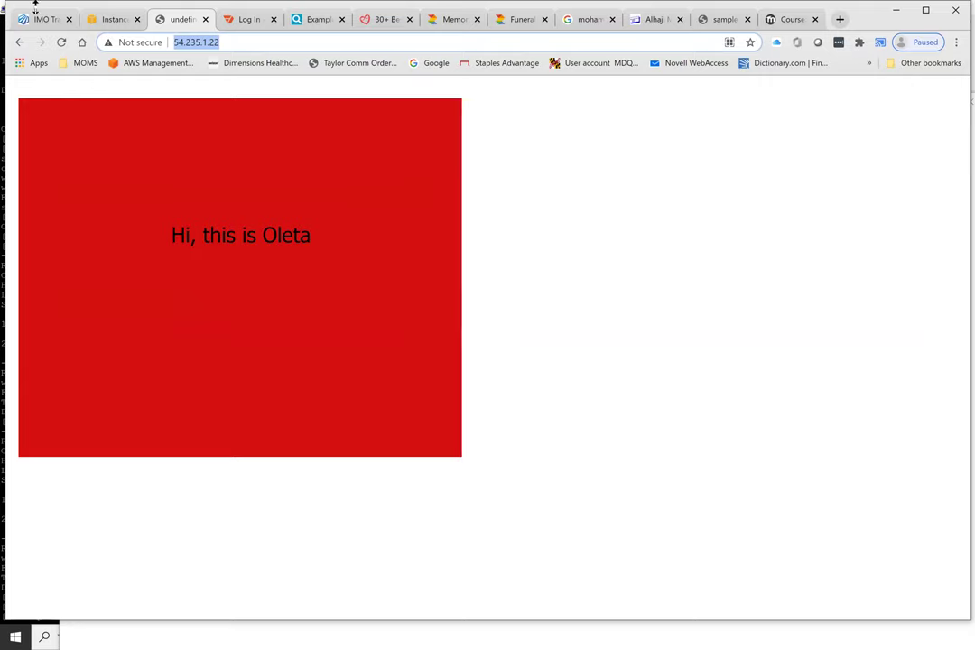
Check the site info for the greeting page at 54.235.1.22, then return to the instance summary.
{"action": "left_click", "coordinate": [110, 25]}
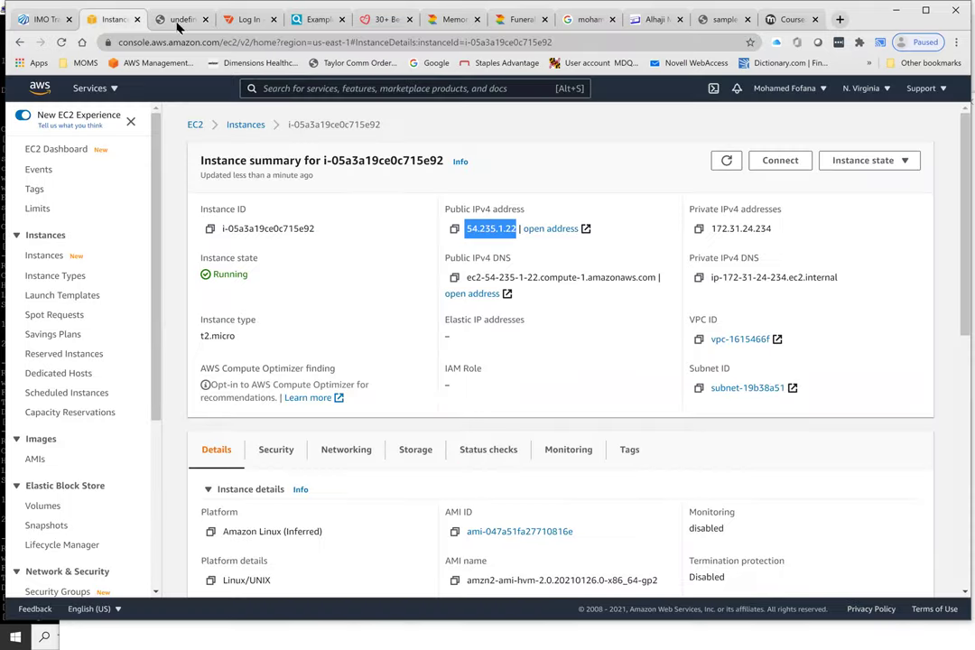
{"action": "left_click", "coordinate": [176, 20]}
{"action": "left_click", "coordinate": [640, 326]}
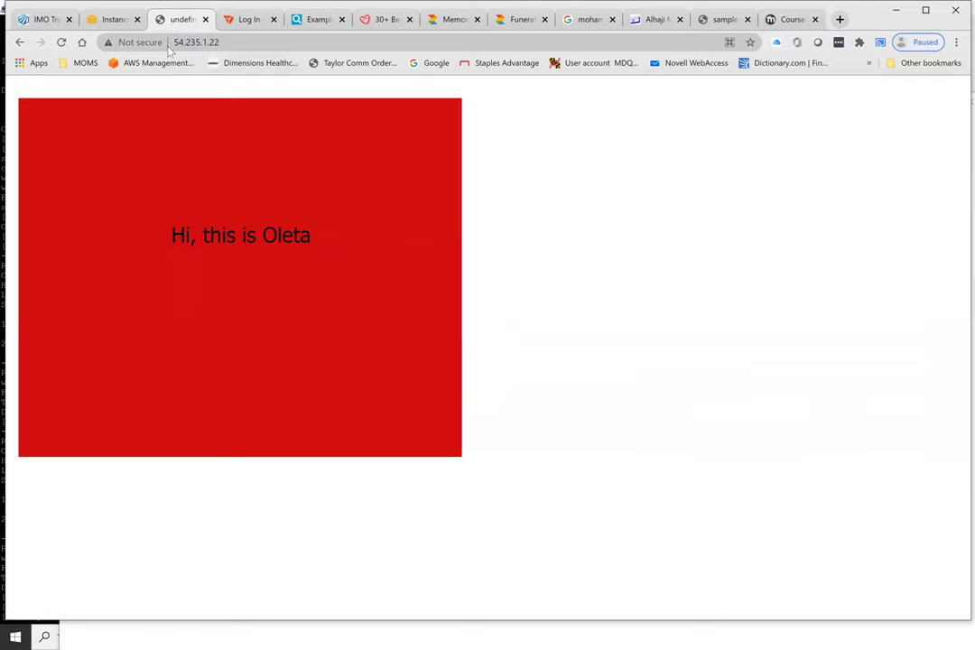
{"action": "left_click", "coordinate": [266, 39]}
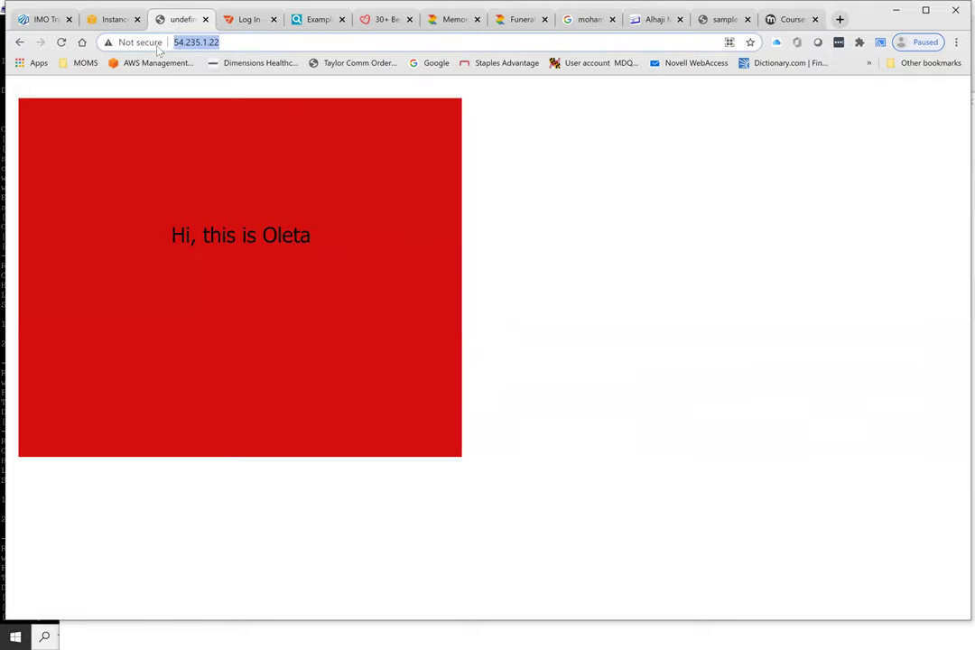
{"action": "left_click", "coordinate": [156, 44]}
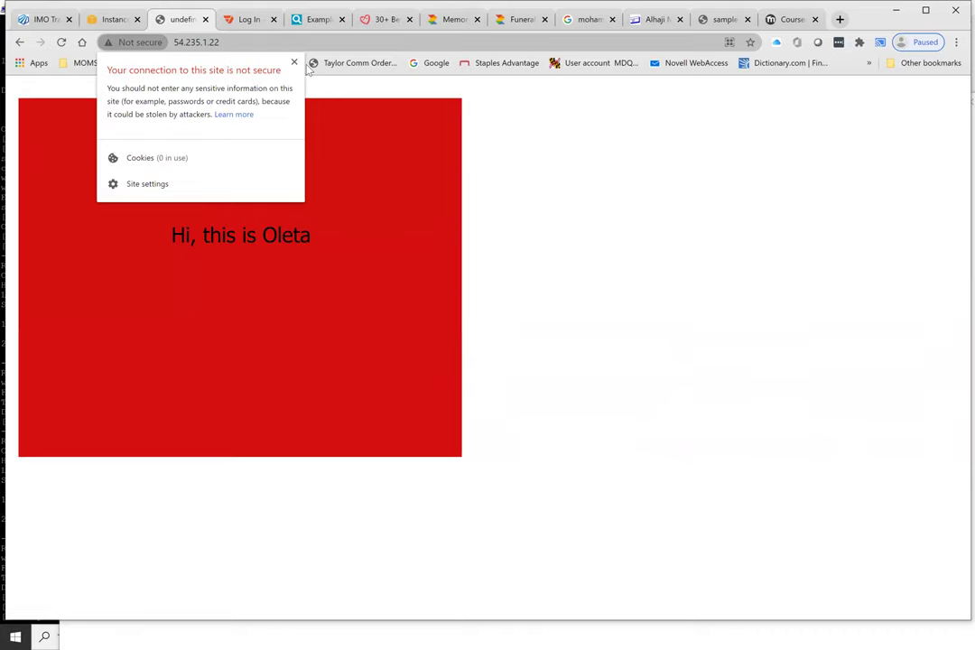
{"action": "left_click", "coordinate": [267, 42]}
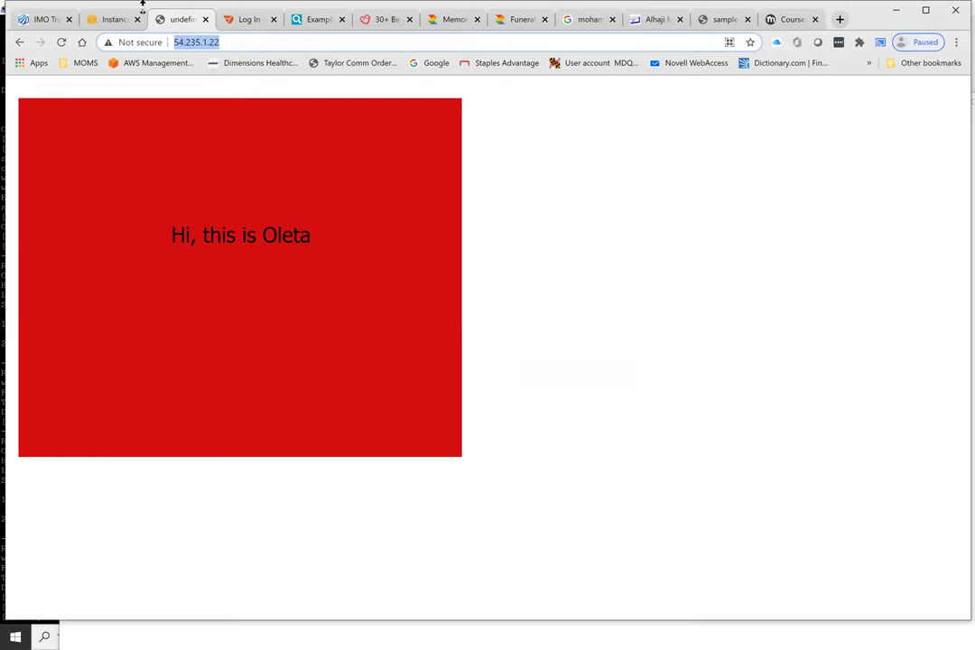
{"action": "left_click", "coordinate": [111, 19]}
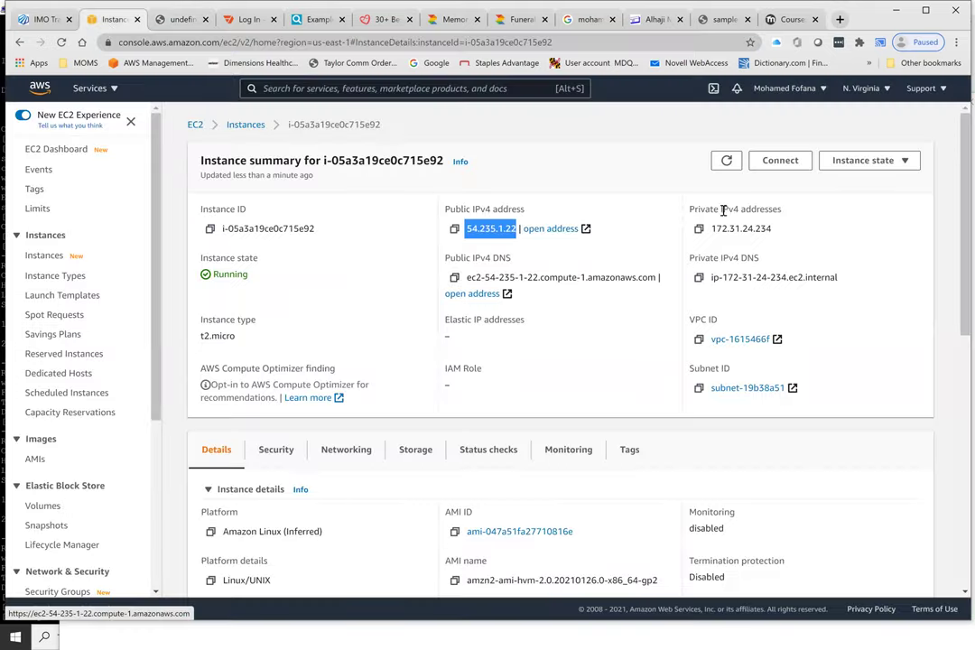
{"action": "left_click", "coordinate": [565, 330]}
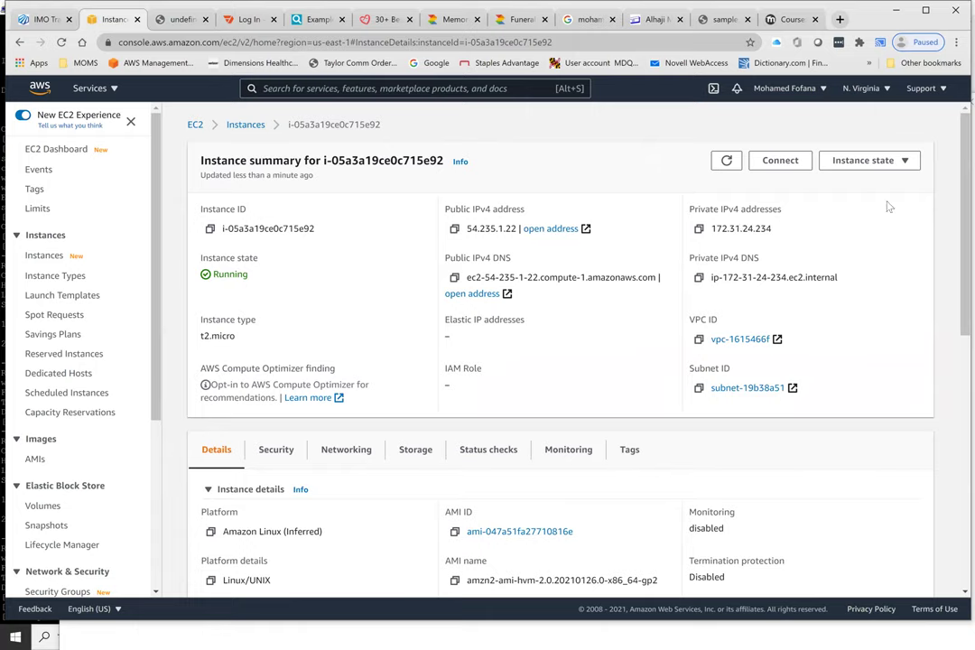
Stop the instance and reload the greeting page to check whether it still loads.
{"action": "left_click", "coordinate": [881, 163]}
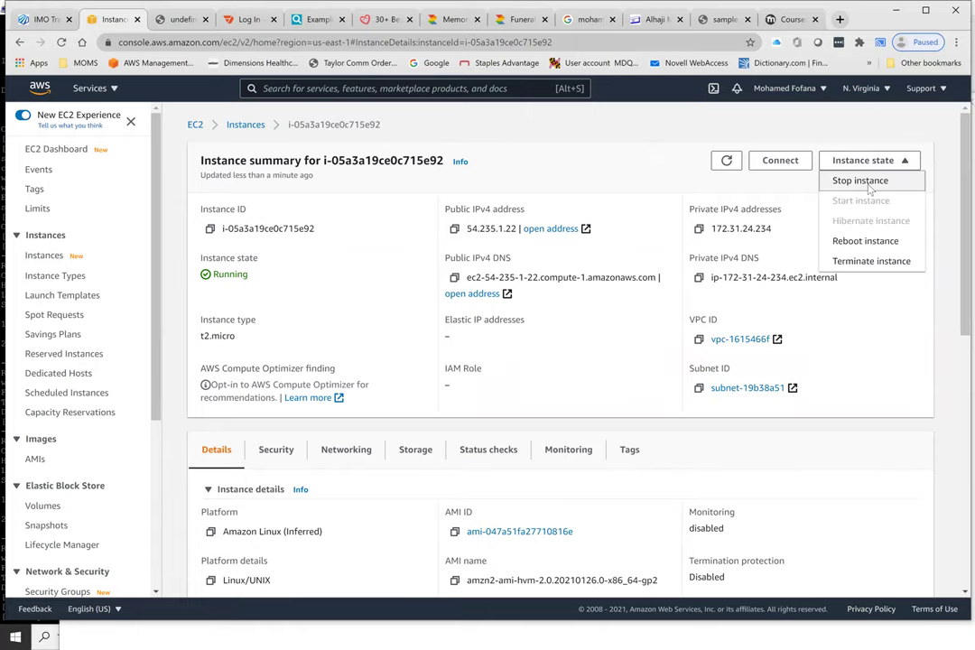
{"action": "left_click", "coordinate": [858, 180]}
{"action": "left_click", "coordinate": [731, 414]}
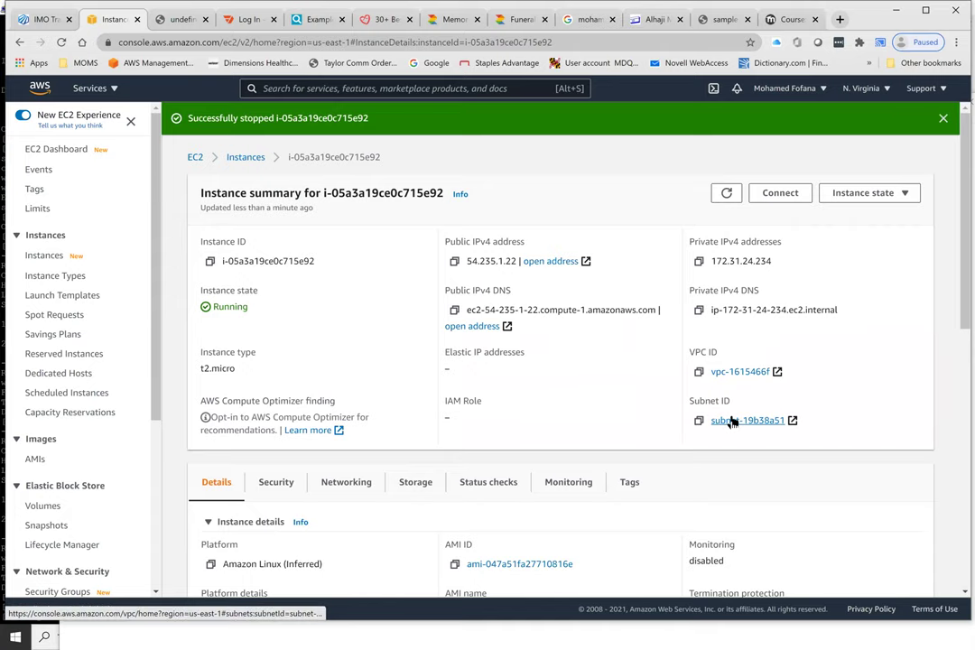
{"action": "left_click", "coordinate": [847, 195]}
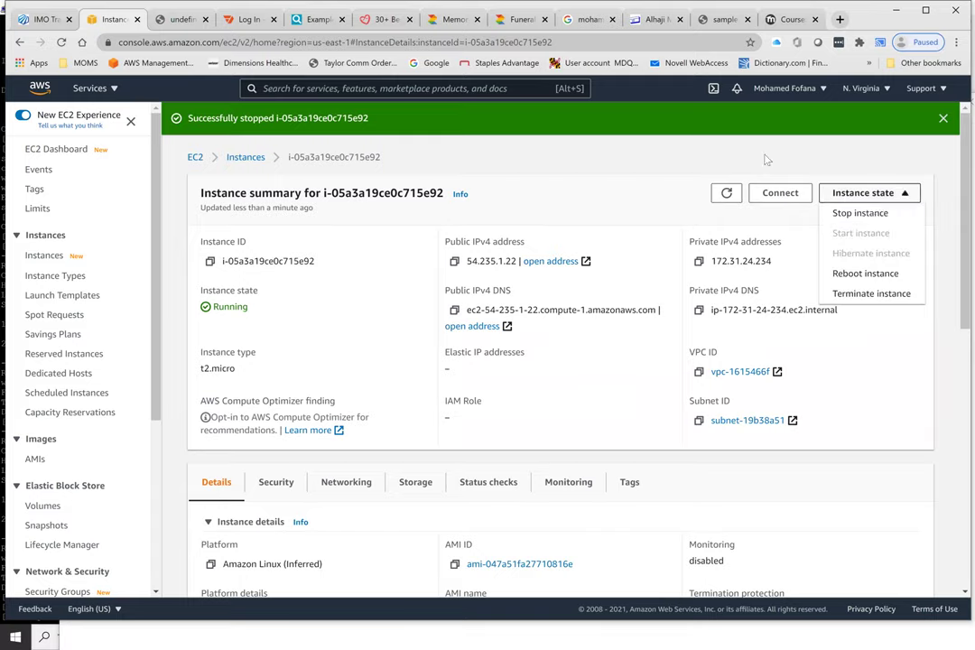
{"action": "left_click", "coordinate": [185, 20]}
{"action": "key", "text": "F5"}
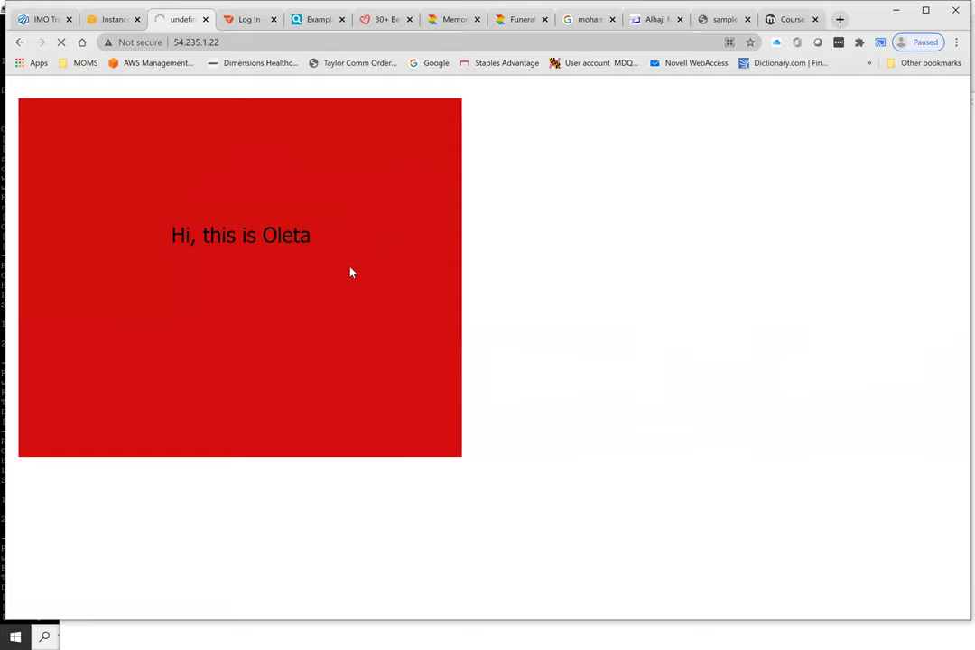
{"action": "left_click", "coordinate": [107, 24]}
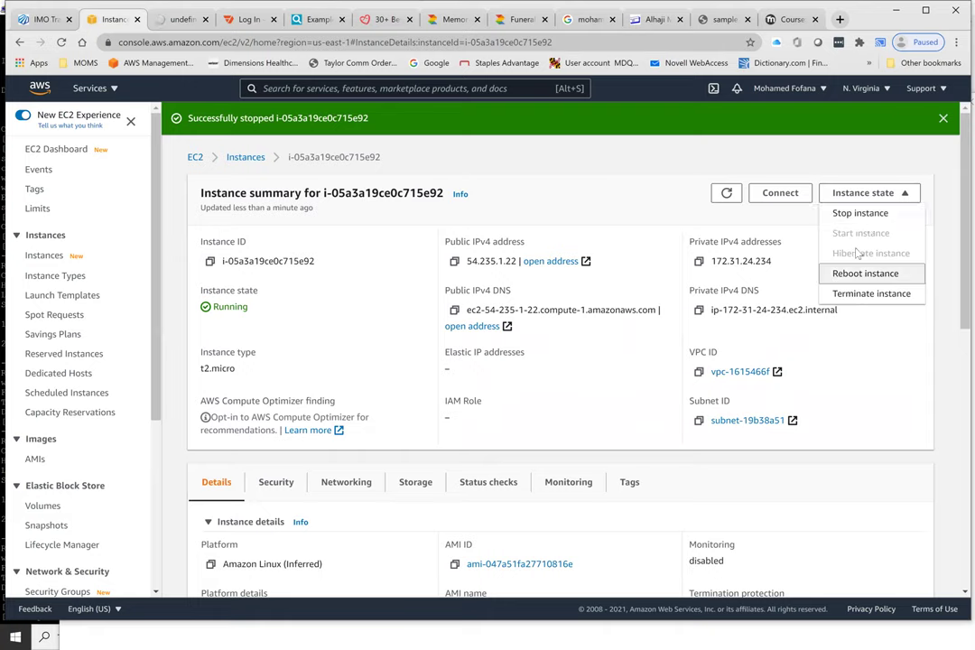
{"action": "left_click", "coordinate": [592, 218]}
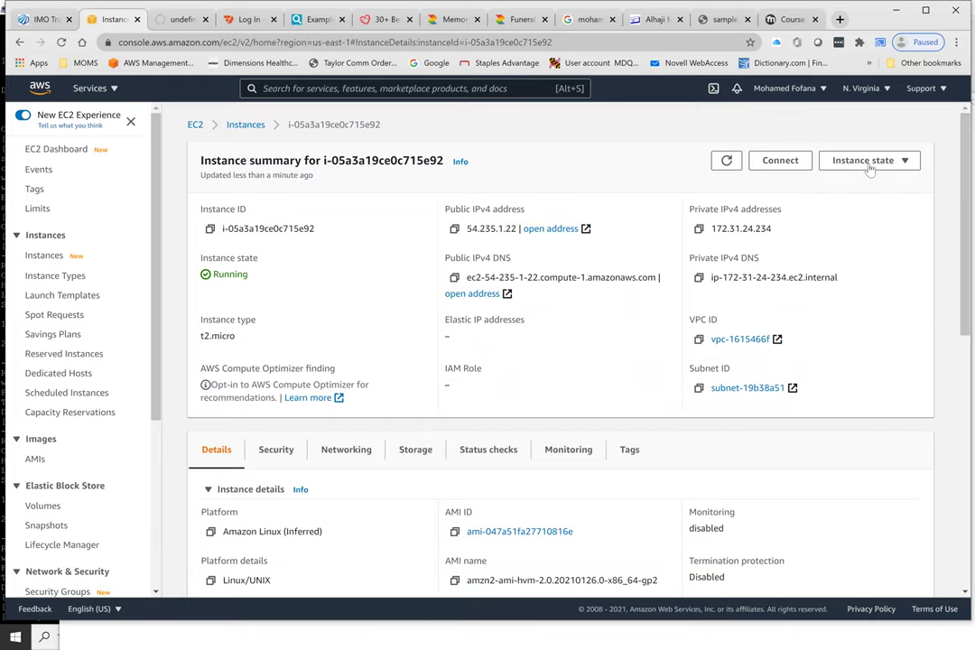
Stop the instance again, send a start request, and dismiss both green notifications.
{"action": "left_click", "coordinate": [870, 167]}
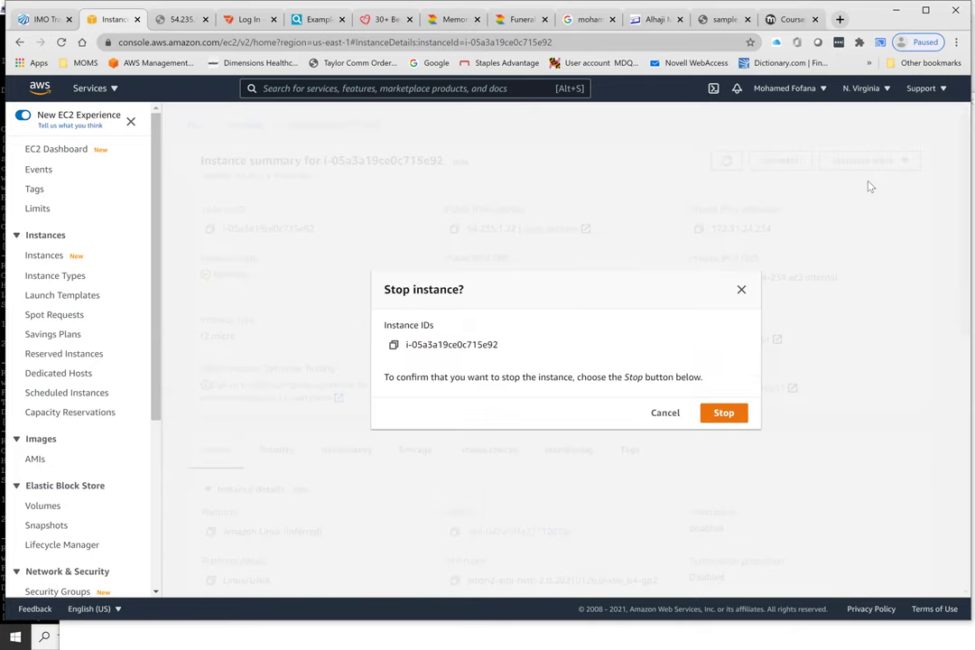
{"action": "left_click", "coordinate": [862, 182]}
{"action": "left_click", "coordinate": [724, 414]}
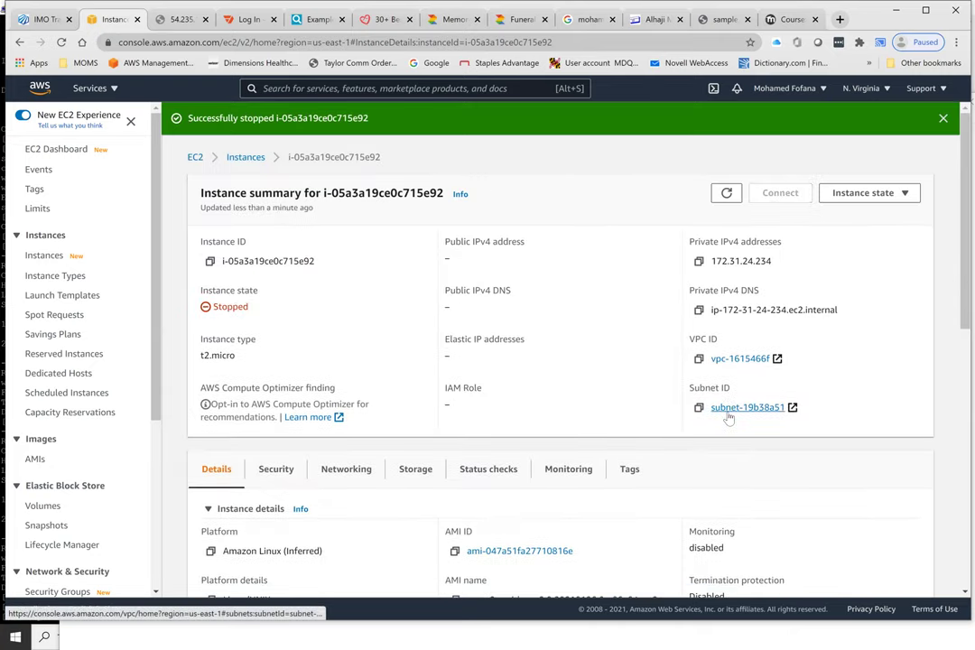
{"action": "left_click", "coordinate": [865, 193]}
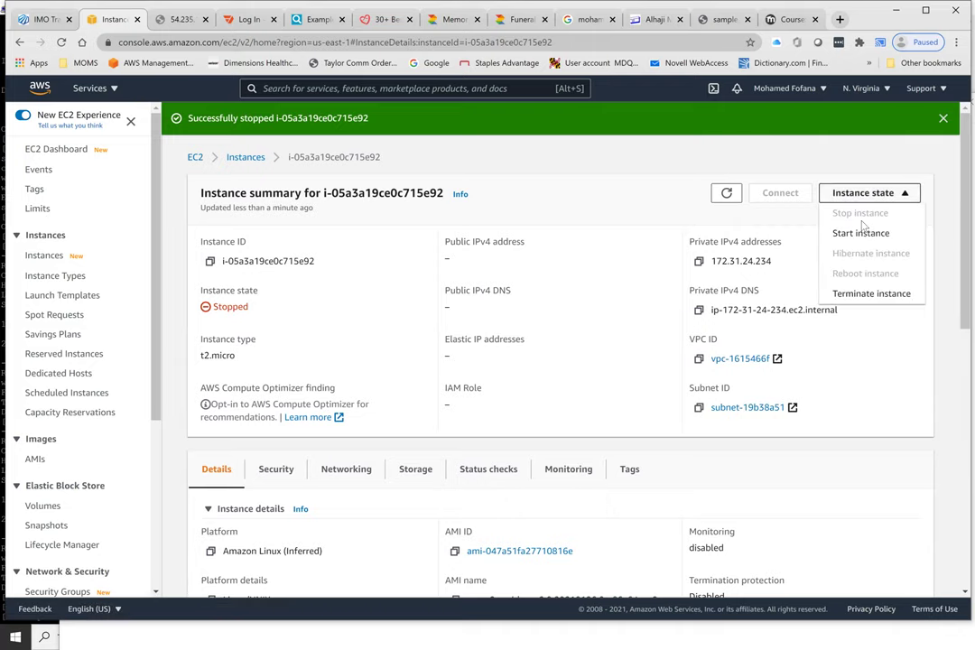
{"action": "left_click", "coordinate": [860, 235]}
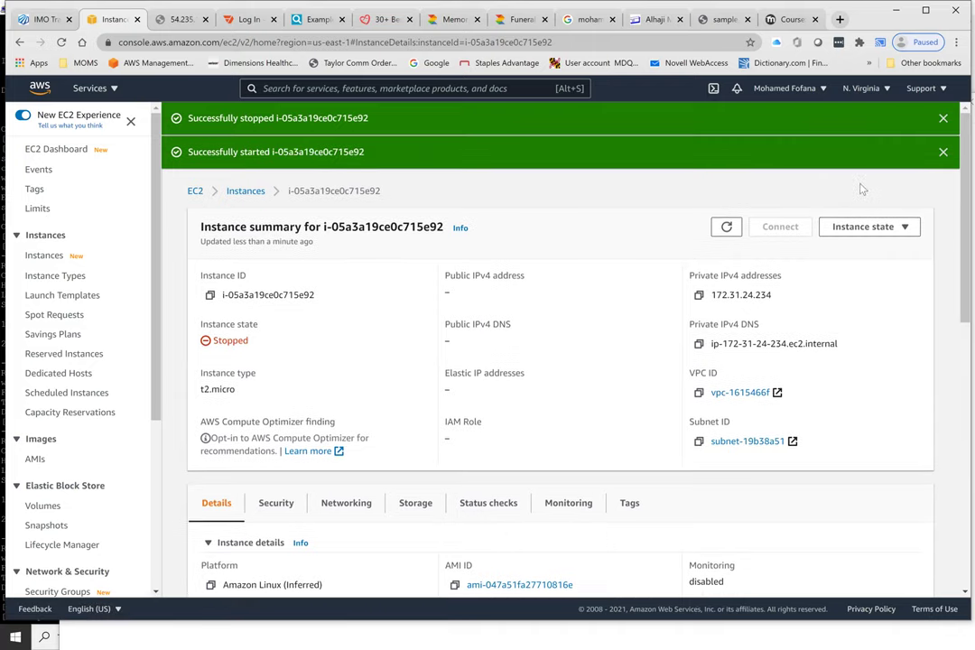
{"action": "left_click", "coordinate": [942, 152]}
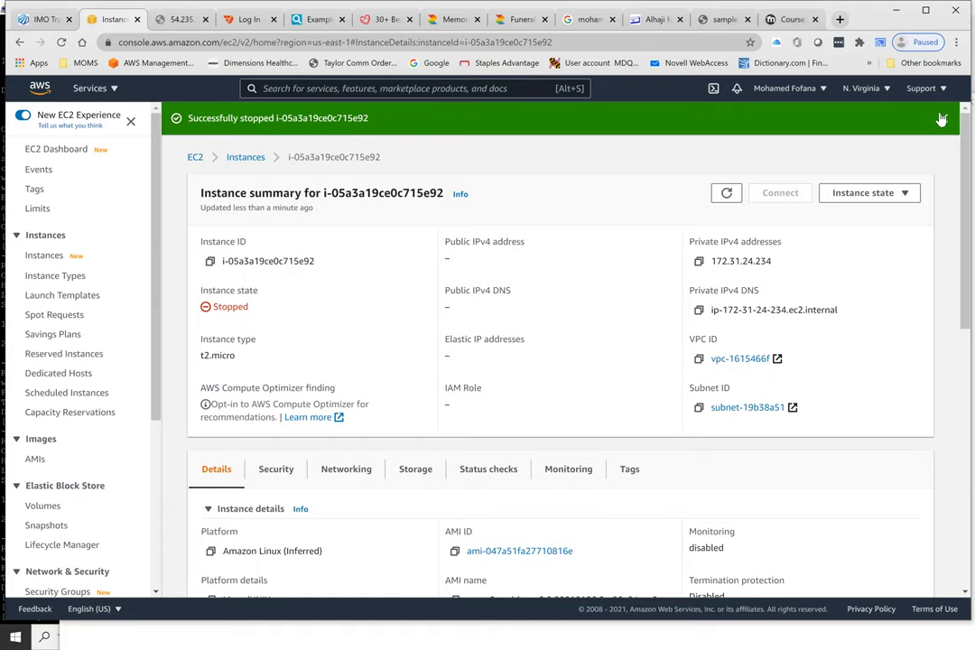
{"action": "left_click", "coordinate": [941, 119]}
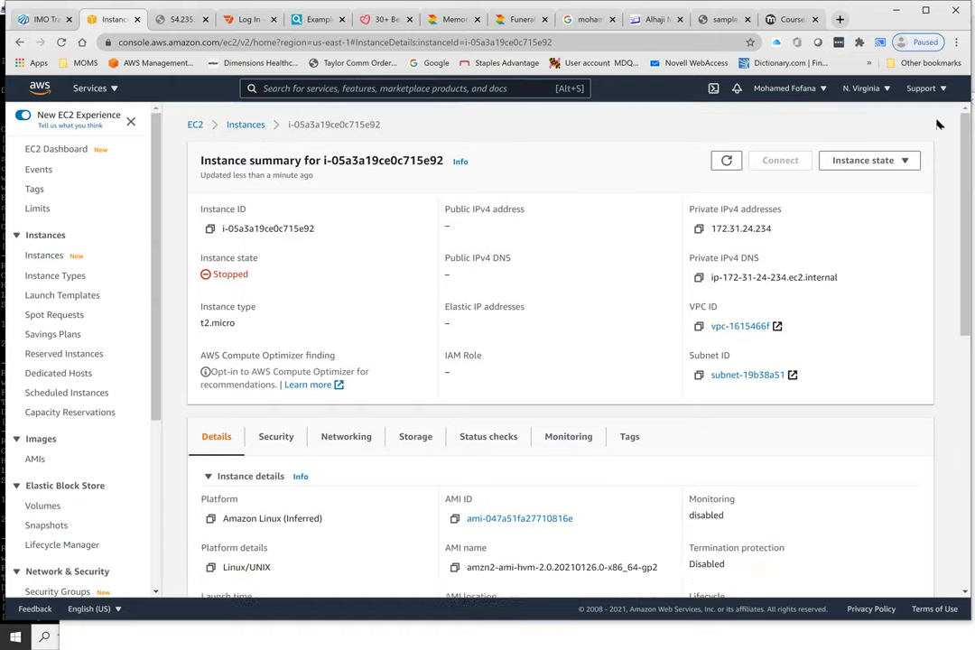
Refresh the instance details, then start the stopped instance from the Instances list.
{"action": "left_click", "coordinate": [726, 161]}
{"action": "left_click", "coordinate": [727, 160]}
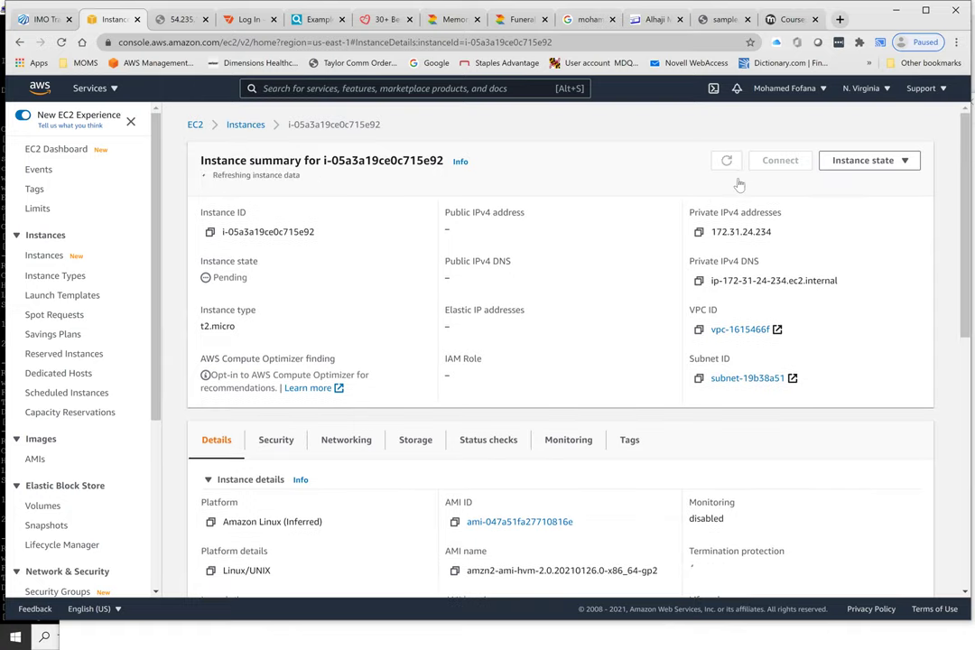
{"action": "left_click", "coordinate": [245, 130]}
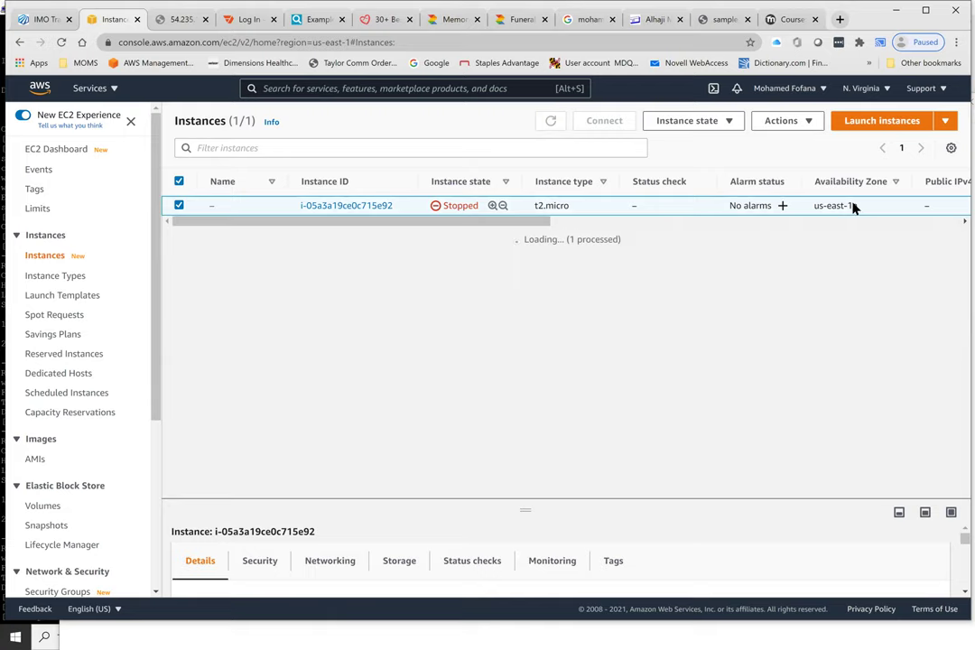
{"action": "left_click", "coordinate": [803, 129]}
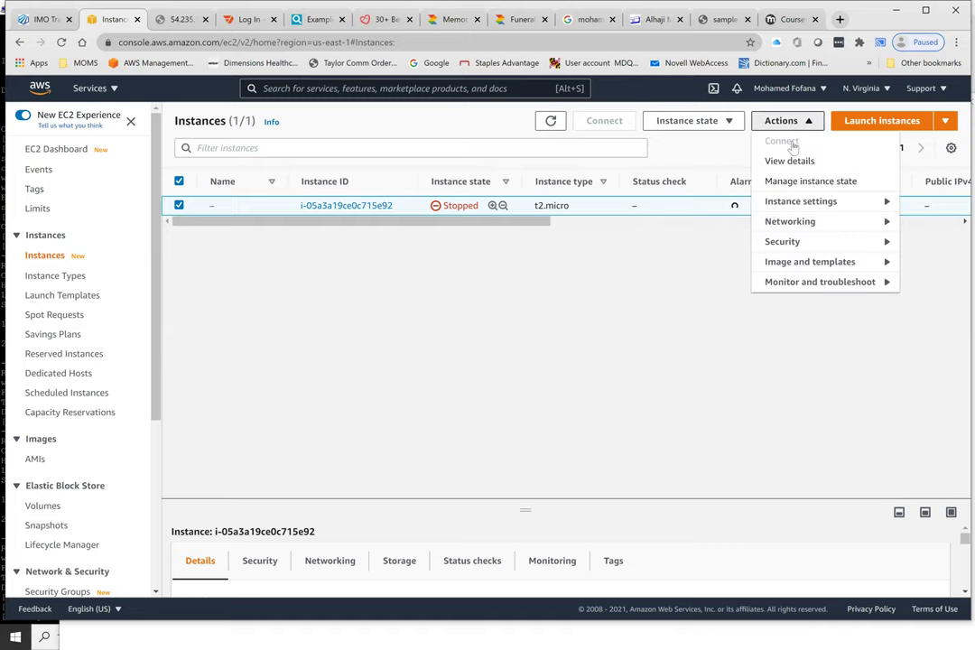
{"action": "left_click", "coordinate": [719, 124]}
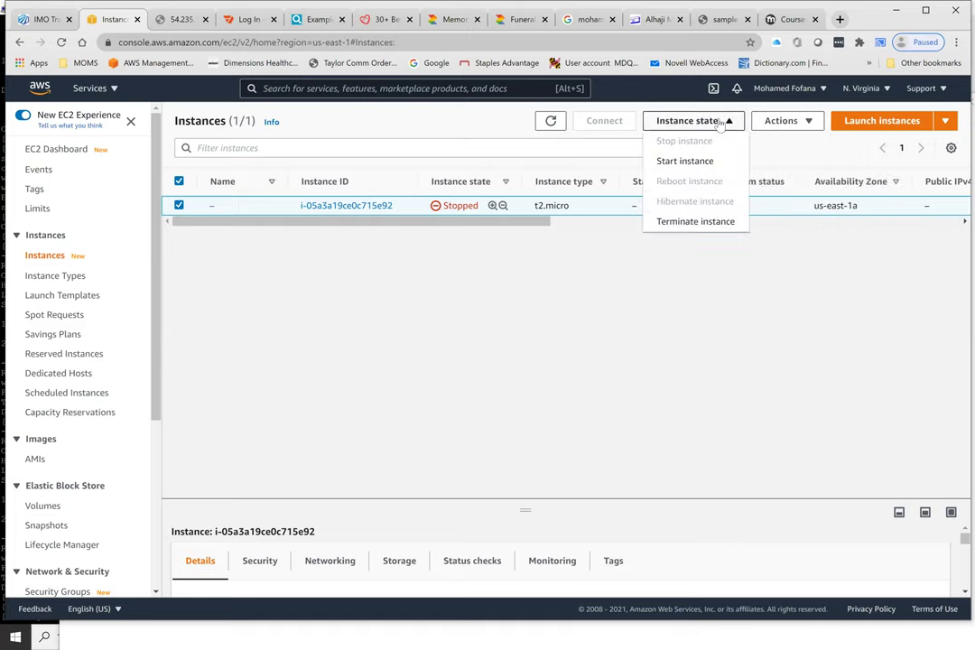
{"action": "left_click", "coordinate": [684, 162]}
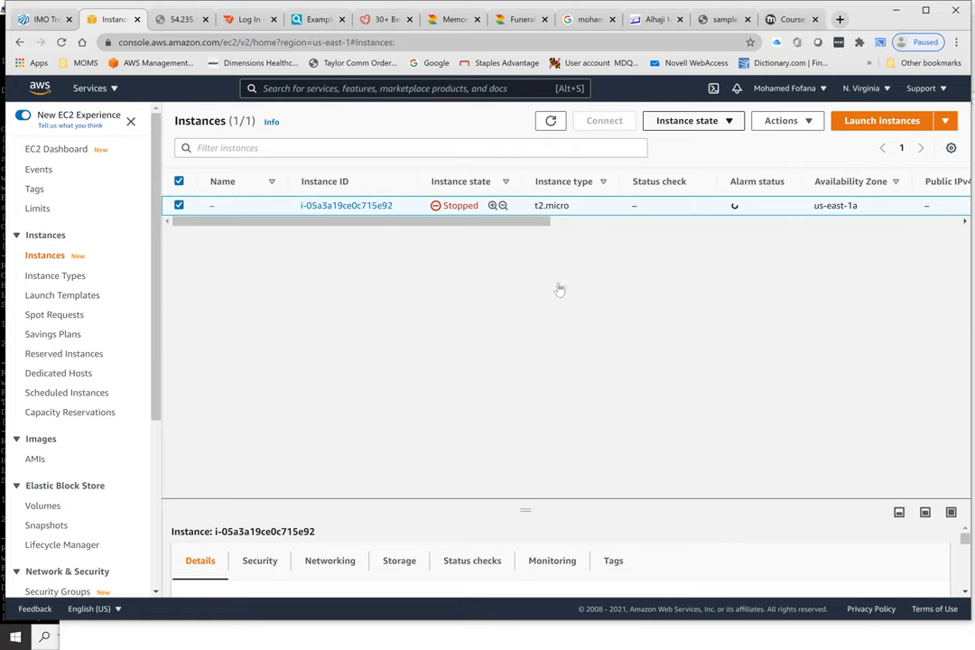
{"action": "left_click", "coordinate": [691, 120]}
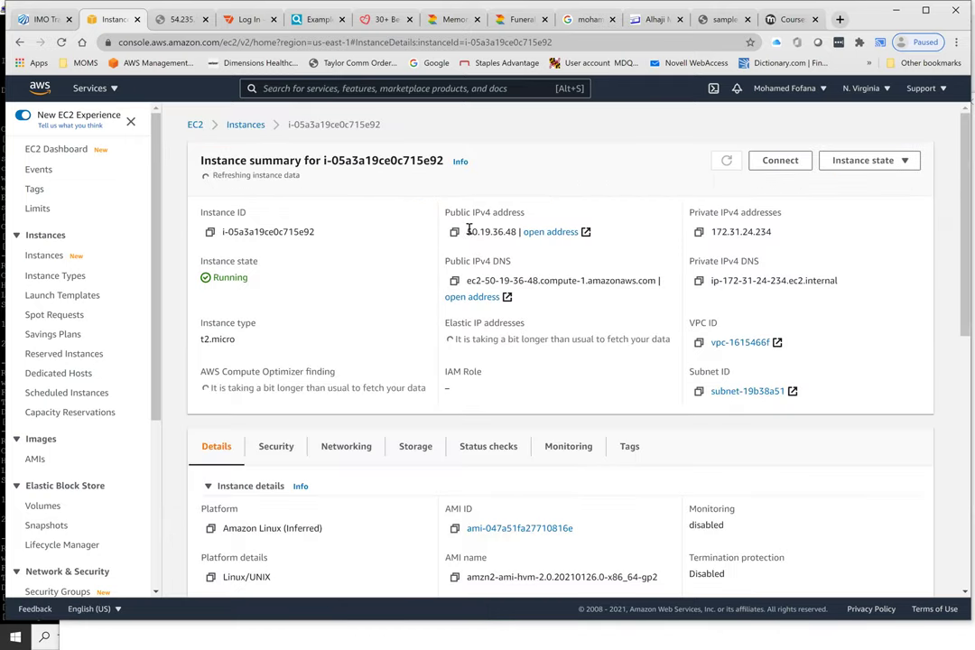
Copy the new IP 50.19.36.48 and load it in the old site tab to verify the page.
{"action": "left_click_drag", "start_coordinate": [466, 228], "coordinate": [519, 228]}
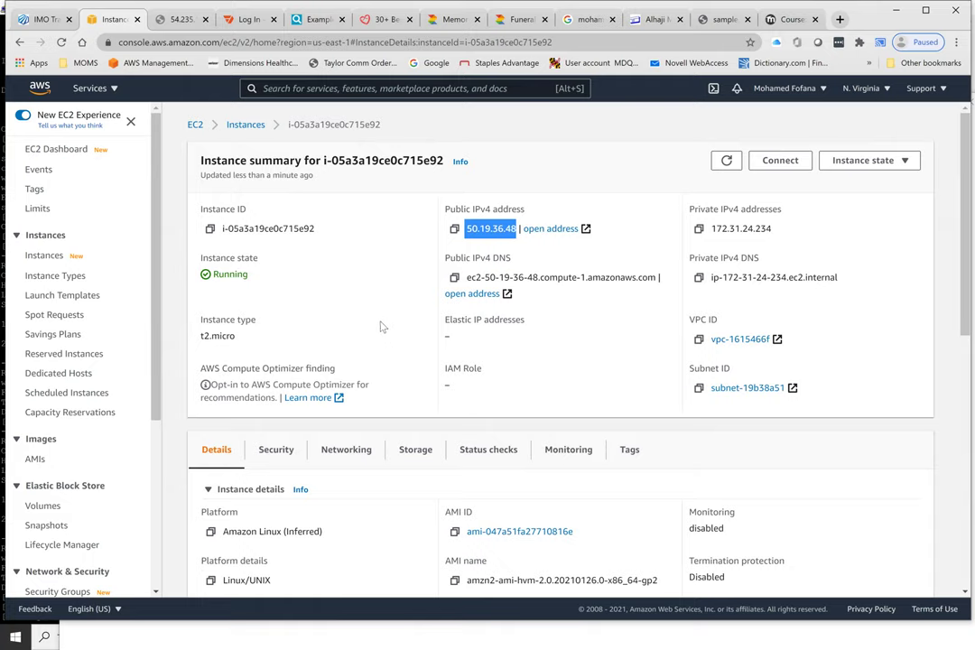
{"action": "right_click", "coordinate": [501, 227]}
{"action": "left_click", "coordinate": [529, 234]}
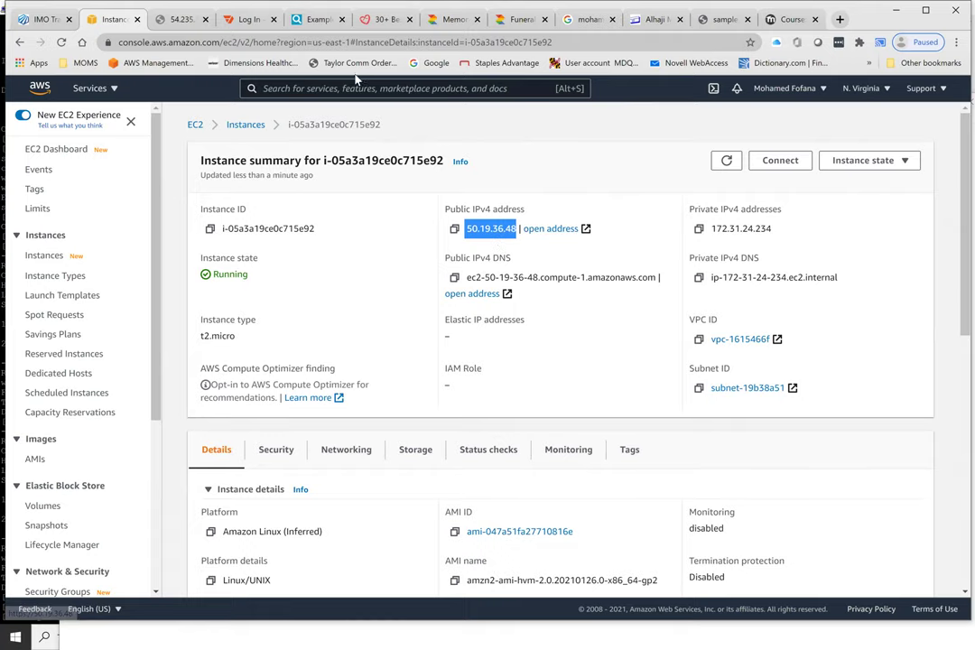
{"action": "left_click", "coordinate": [176, 19]}
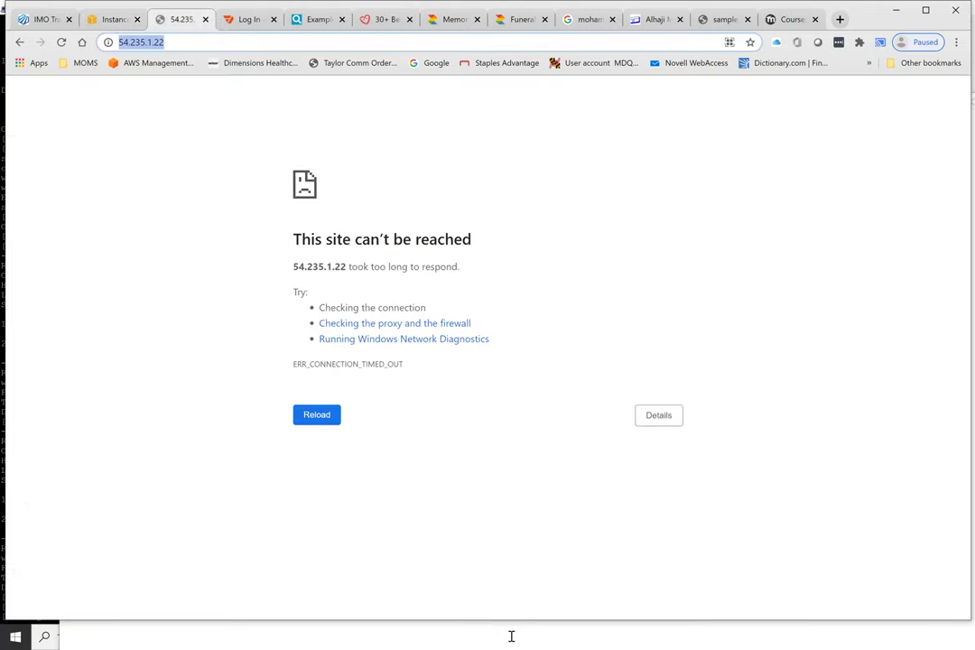
{"action": "key", "text": "ctrl+v"}
{"action": "key", "text": "Return"}
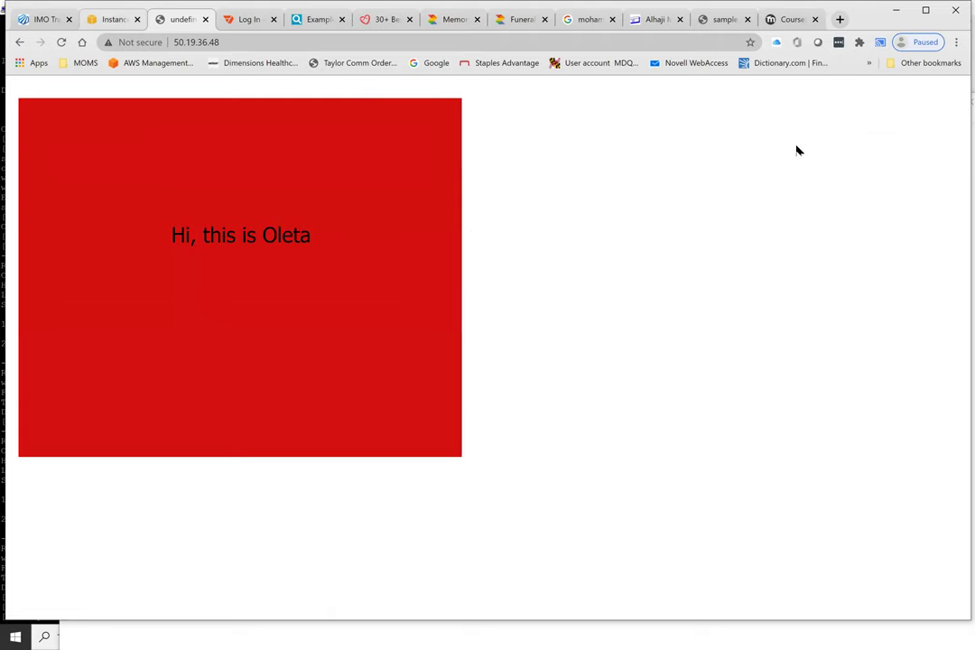
{"action": "key", "text": "ctrl+shift+Tab"}
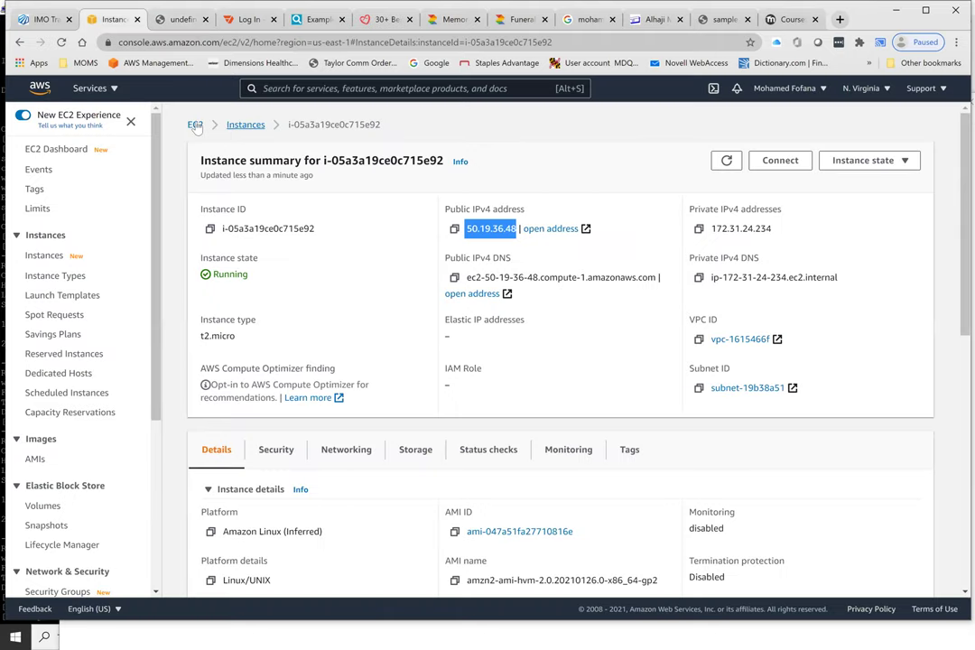
Terminate instance i-05a3a19ce0c715e92 and close the disconnected PuTTY session.
{"action": "left_click", "coordinate": [259, 263]}
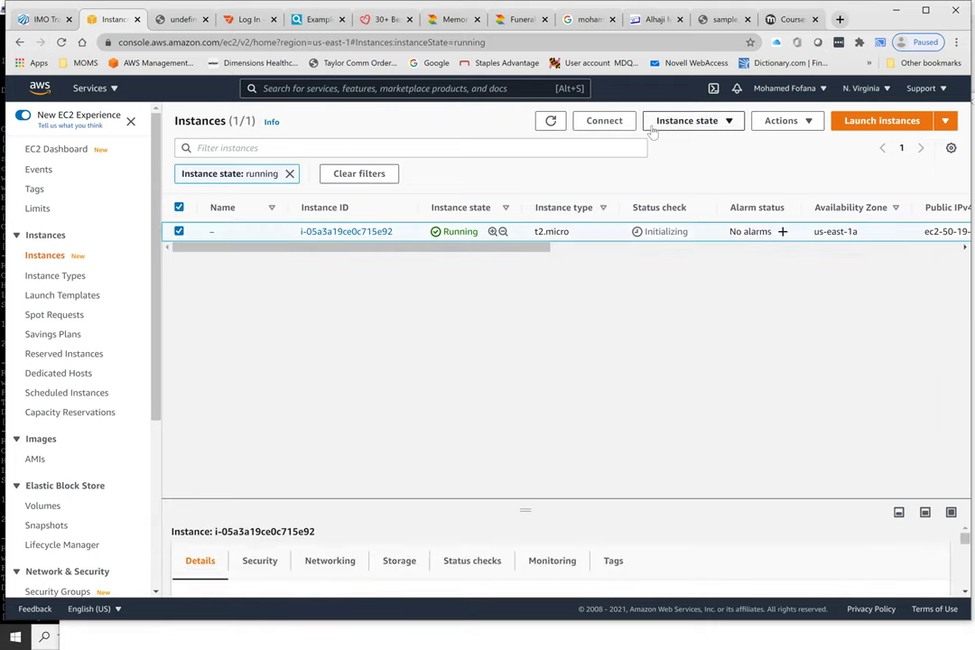
{"action": "left_click", "coordinate": [713, 125]}
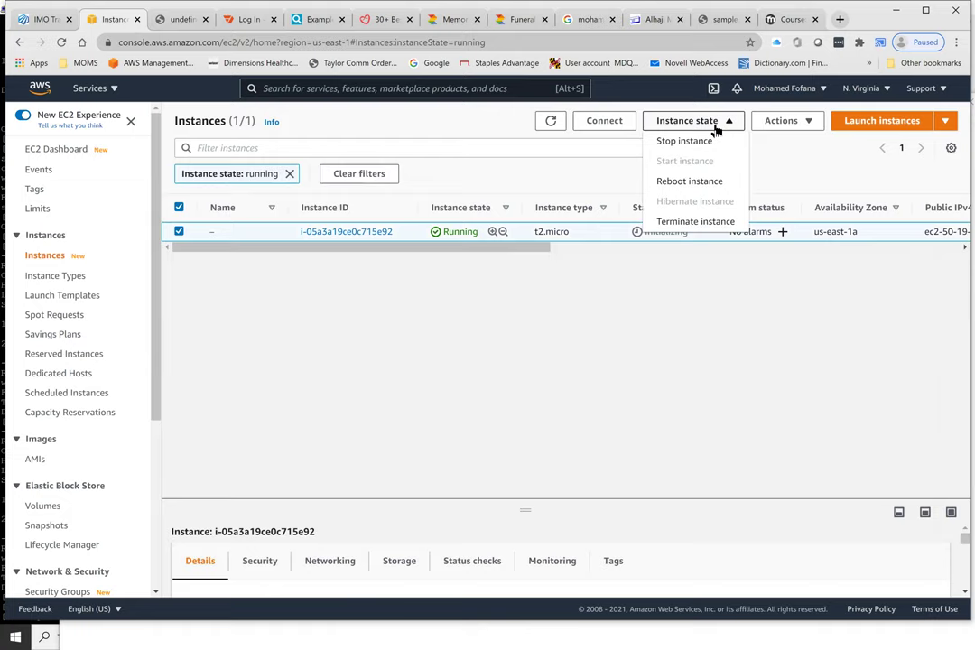
{"action": "left_click", "coordinate": [694, 222]}
{"action": "left_click", "coordinate": [695, 420]}
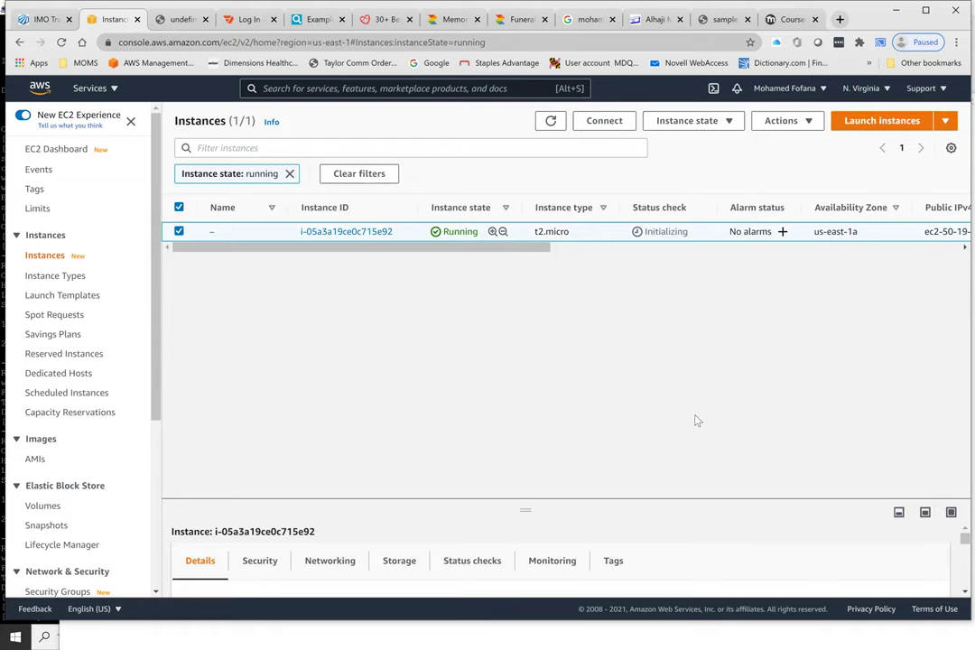
{"action": "left_click", "coordinate": [953, 119]}
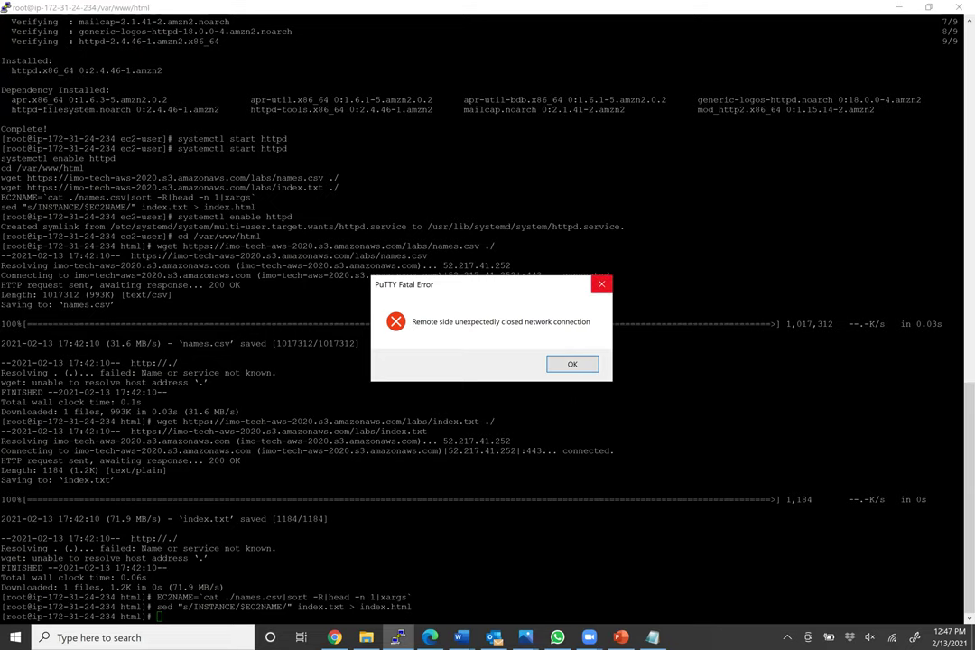
{"action": "left_click", "coordinate": [602, 284]}
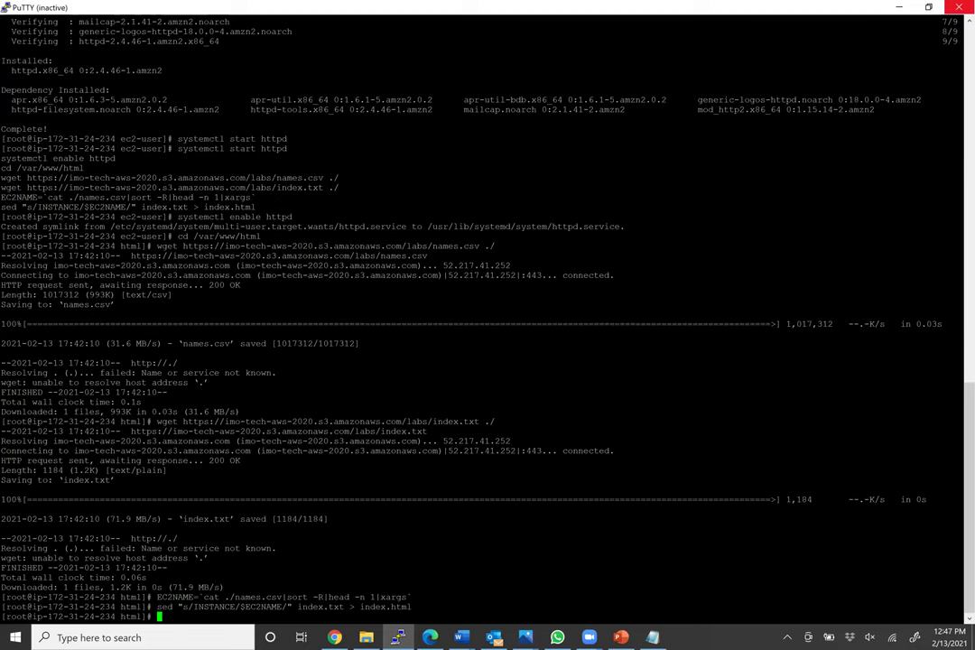
{"action": "left_click", "coordinate": [959, 8]}
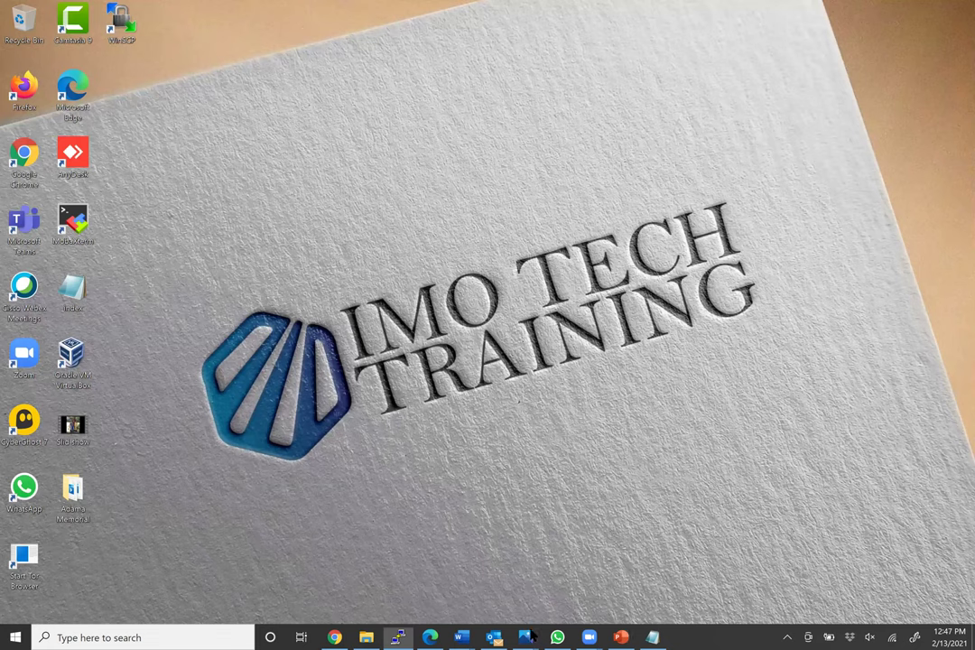
Present slide 16, 'ANY QUESTIONS?', of the IMOTECH web servers deck as a slide show.
{"action": "left_click", "coordinate": [621, 637]}
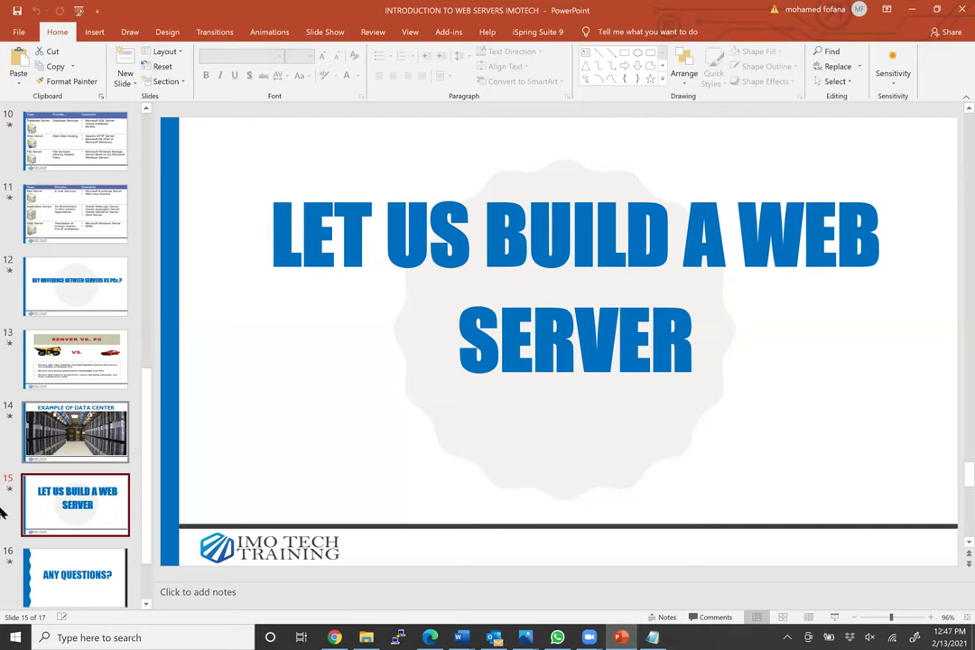
{"action": "left_click", "coordinate": [76, 576]}
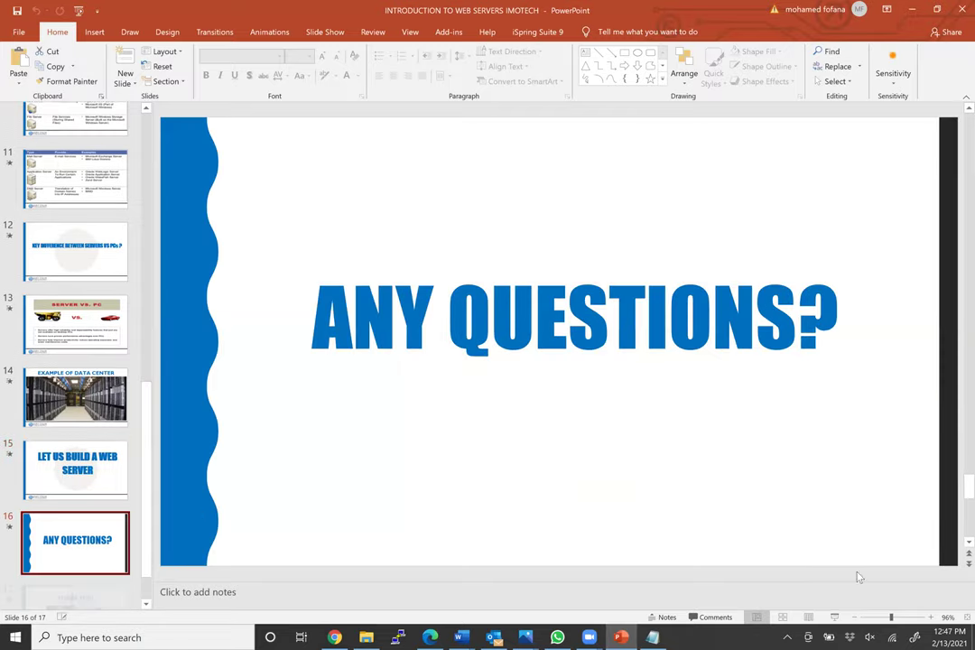
{"action": "left_click", "coordinate": [834, 616]}
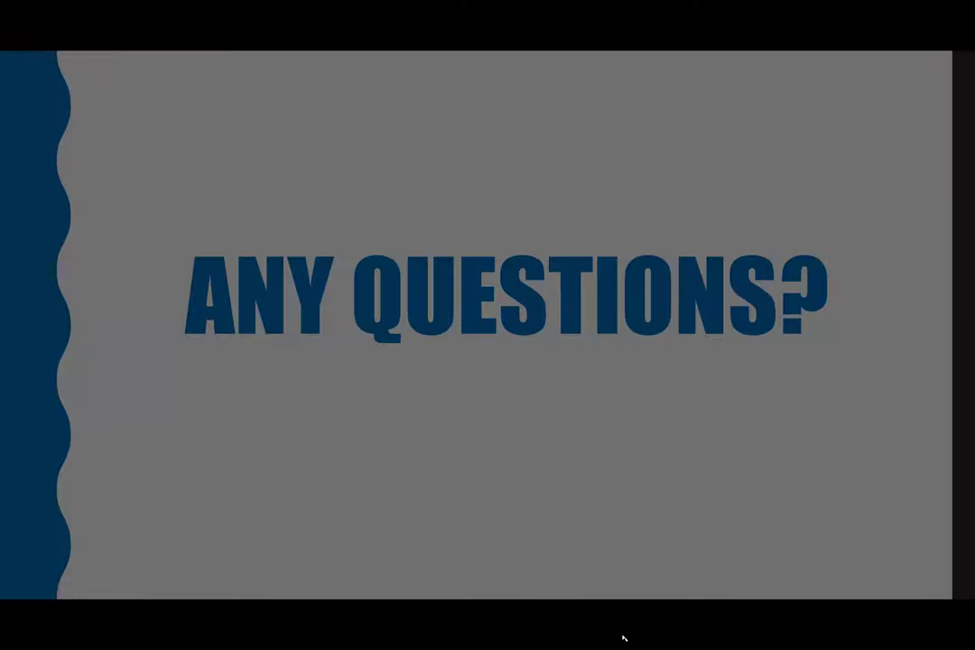